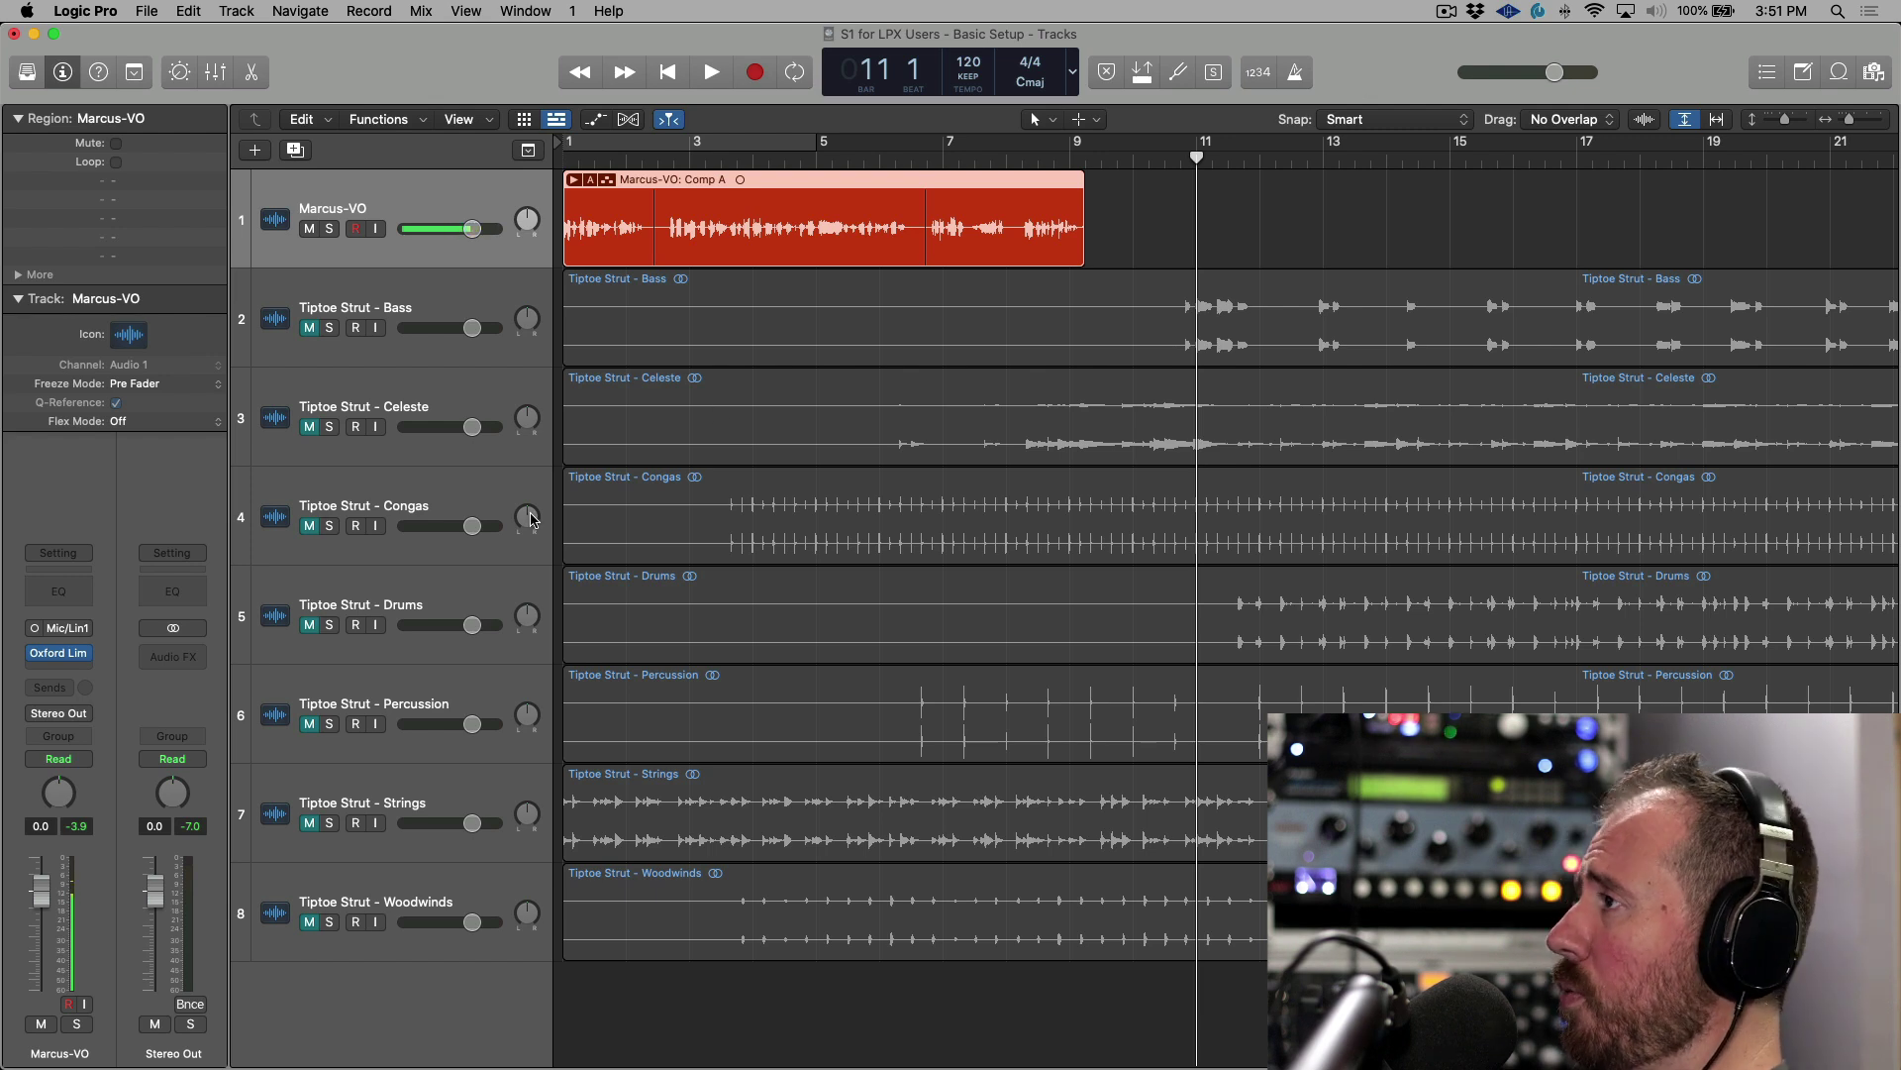
Open Logic Pro's Audio > General preferences to view plug-in latency options, briefly checking the Record menu
{"action": "key", "text": "super+comma"}
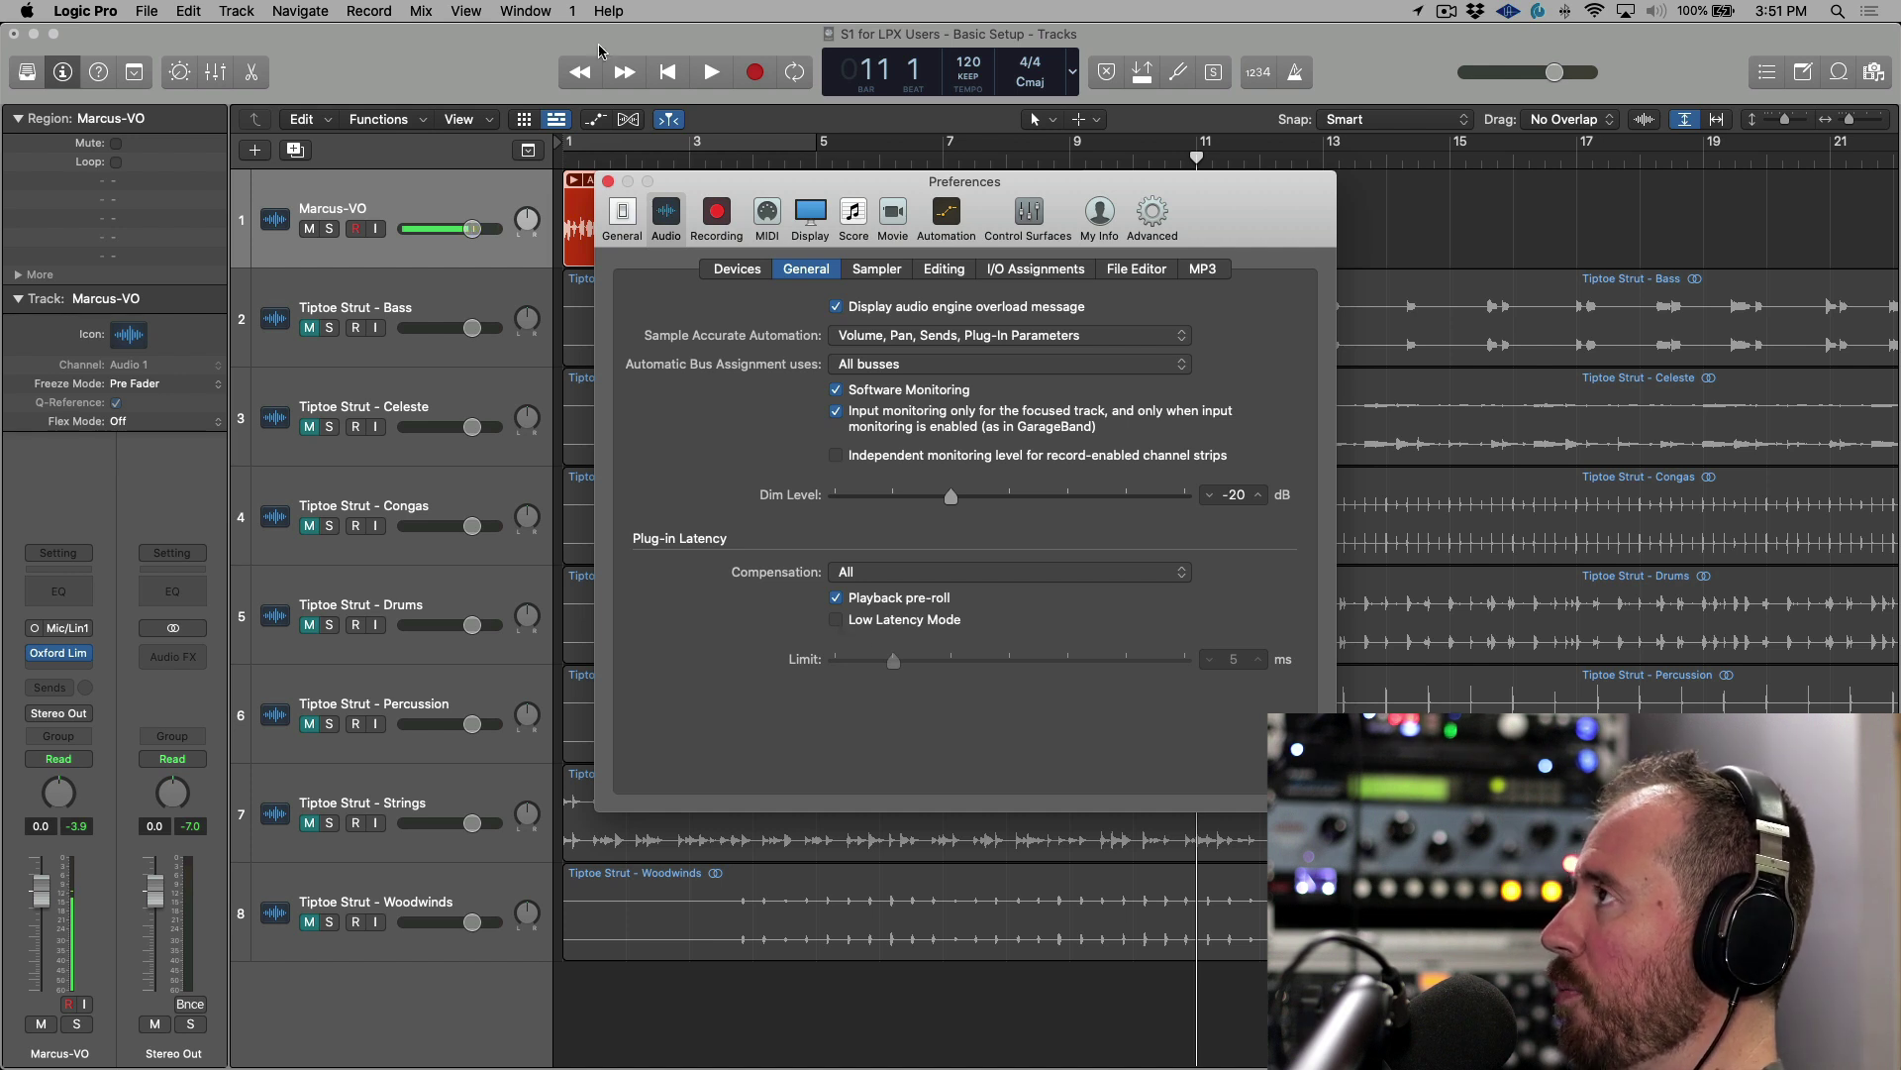
{"action": "left_click", "coordinate": [352, 14]}
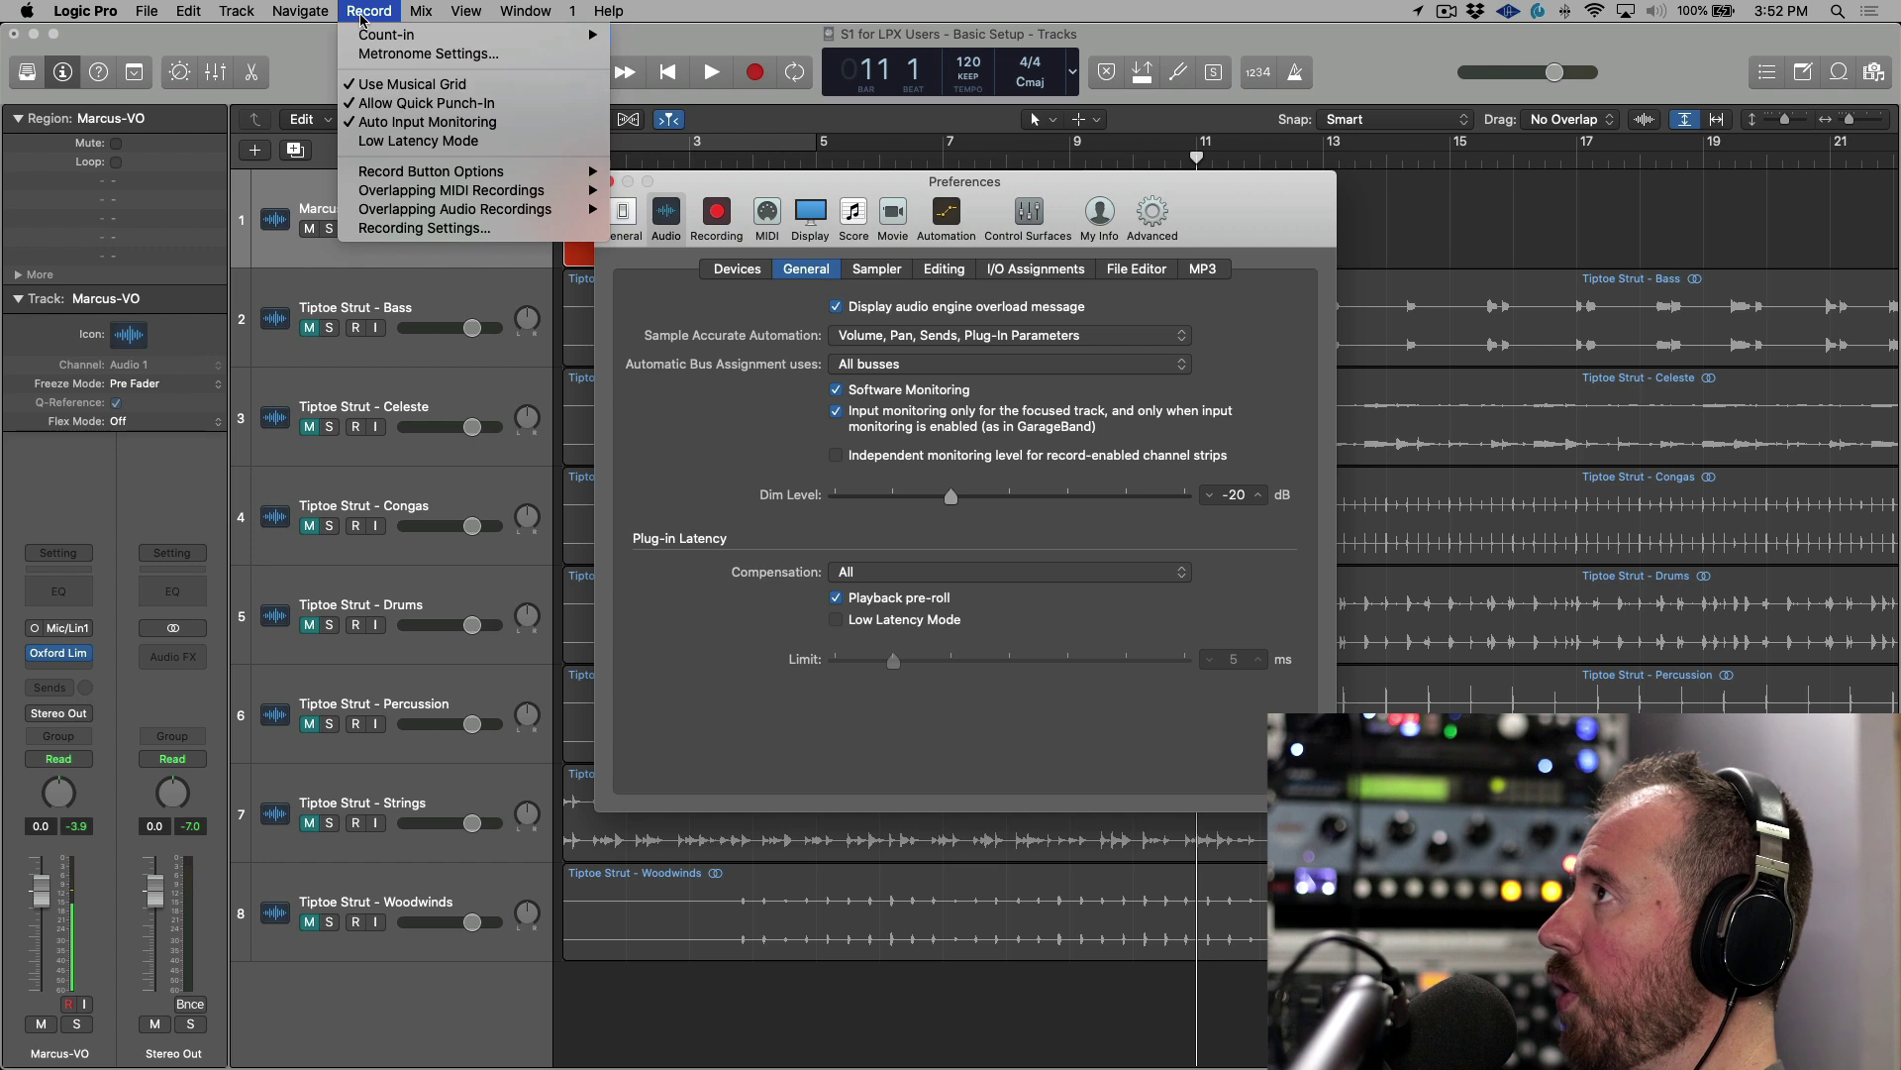
{"action": "left_click", "coordinate": [360, 14]}
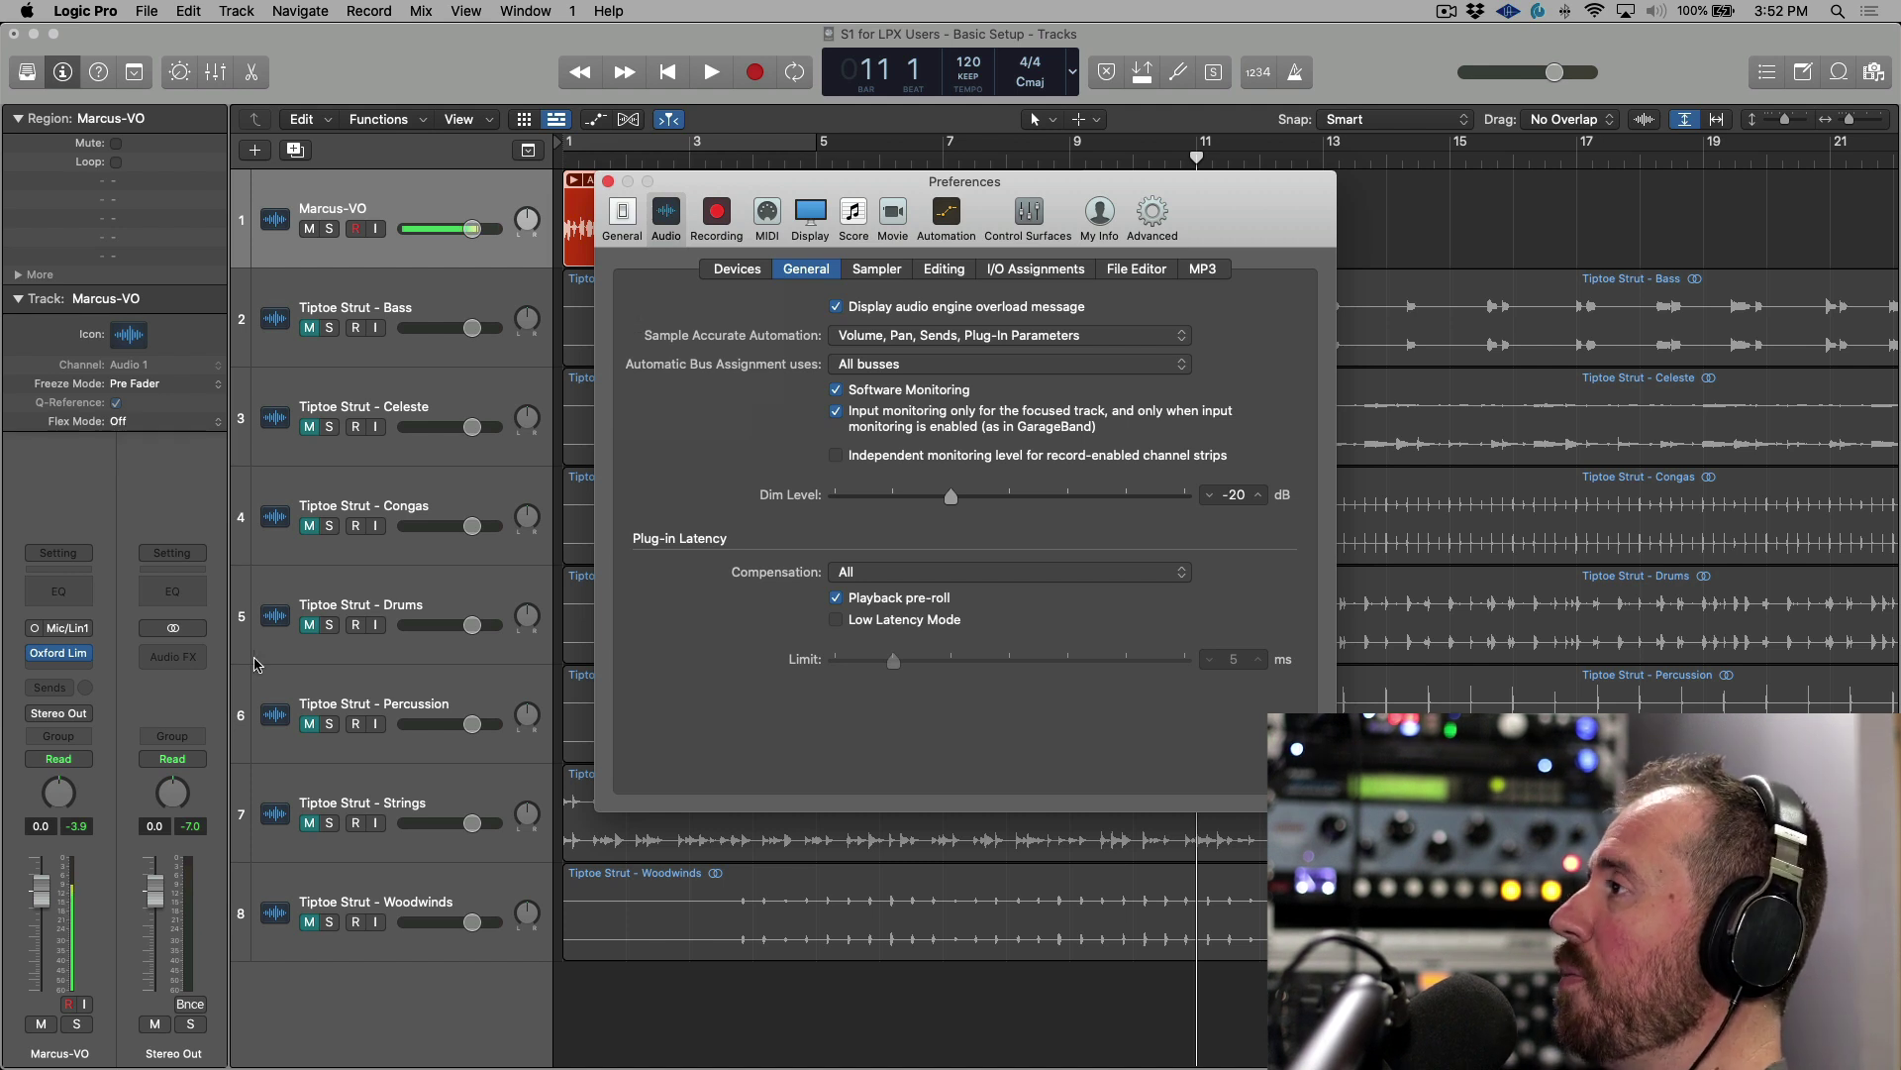
{"action": "mouse_move", "coordinate": [76, 659]}
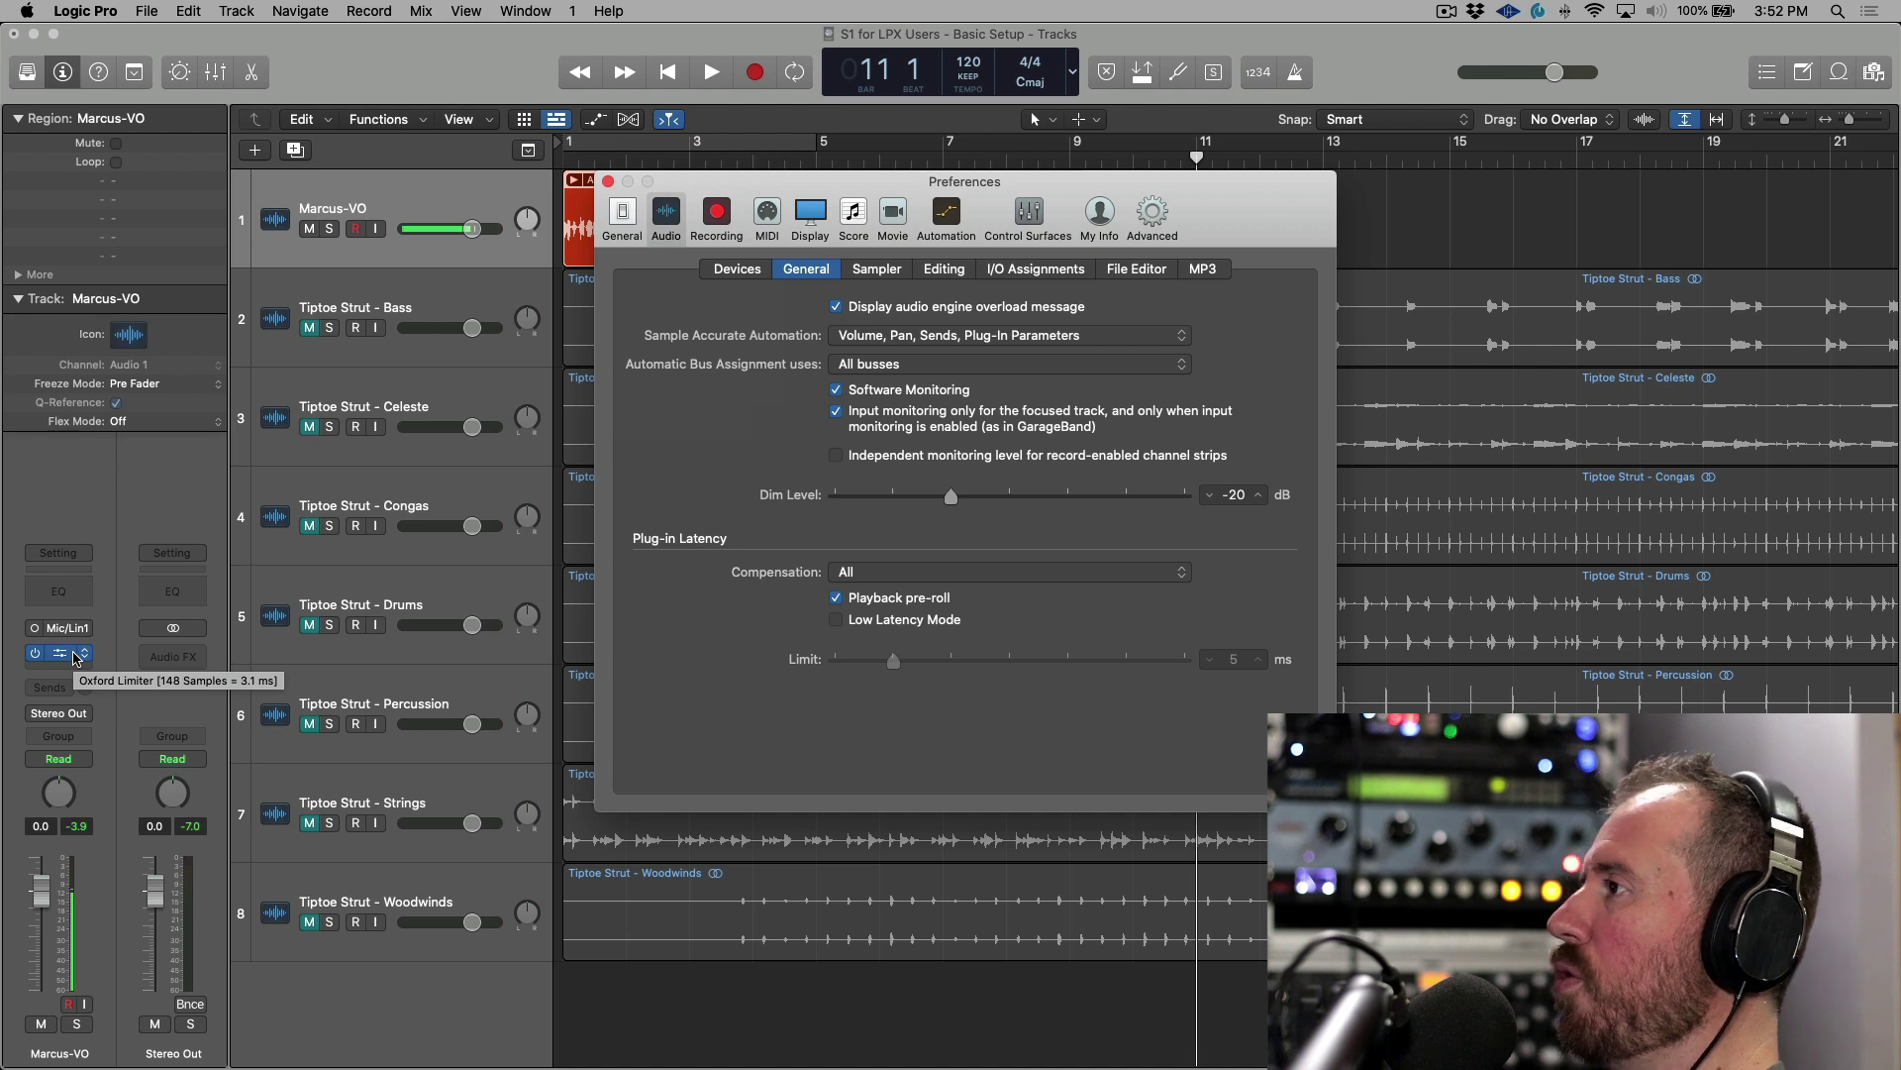
Enable Logic's Low Latency Mode with a 4 ms limit, toggling Marcus-VO input monitoring on and off
{"action": "left_click", "coordinate": [376, 230]}
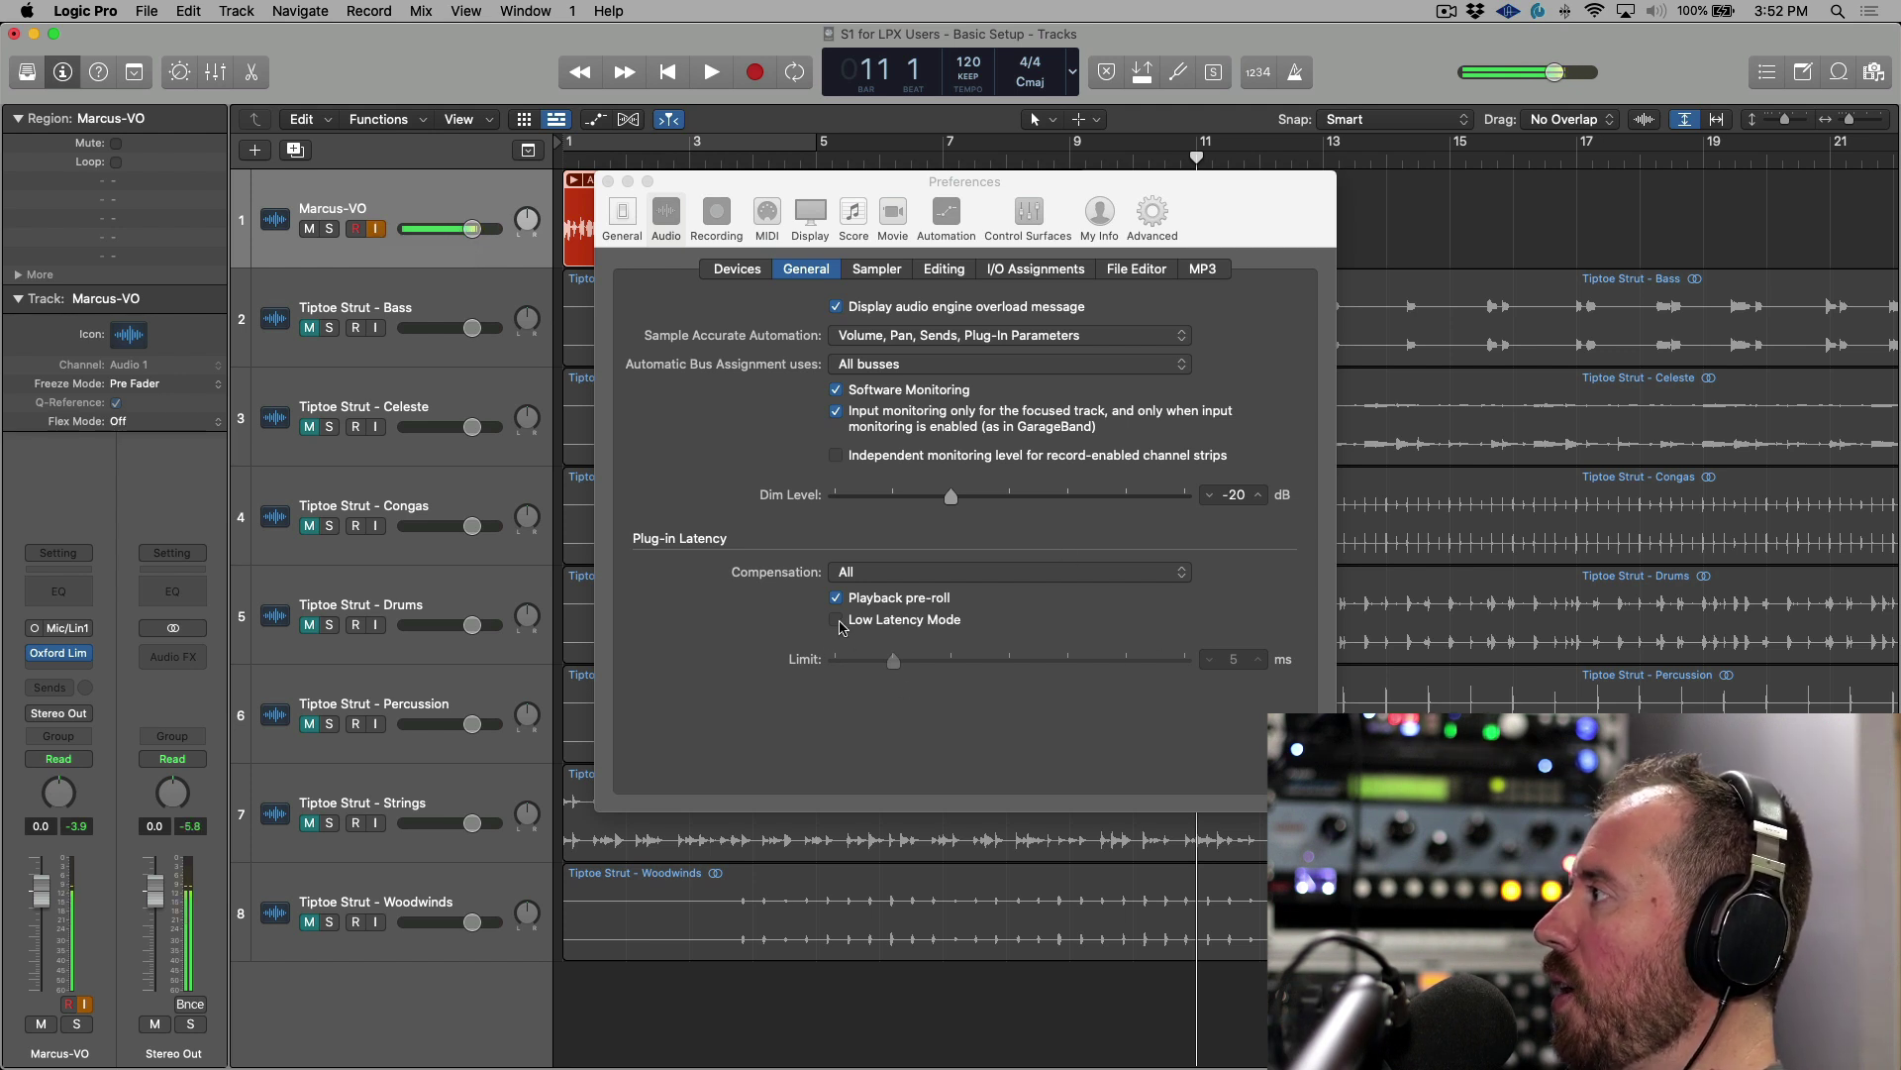
{"action": "left_click", "coordinate": [841, 627]}
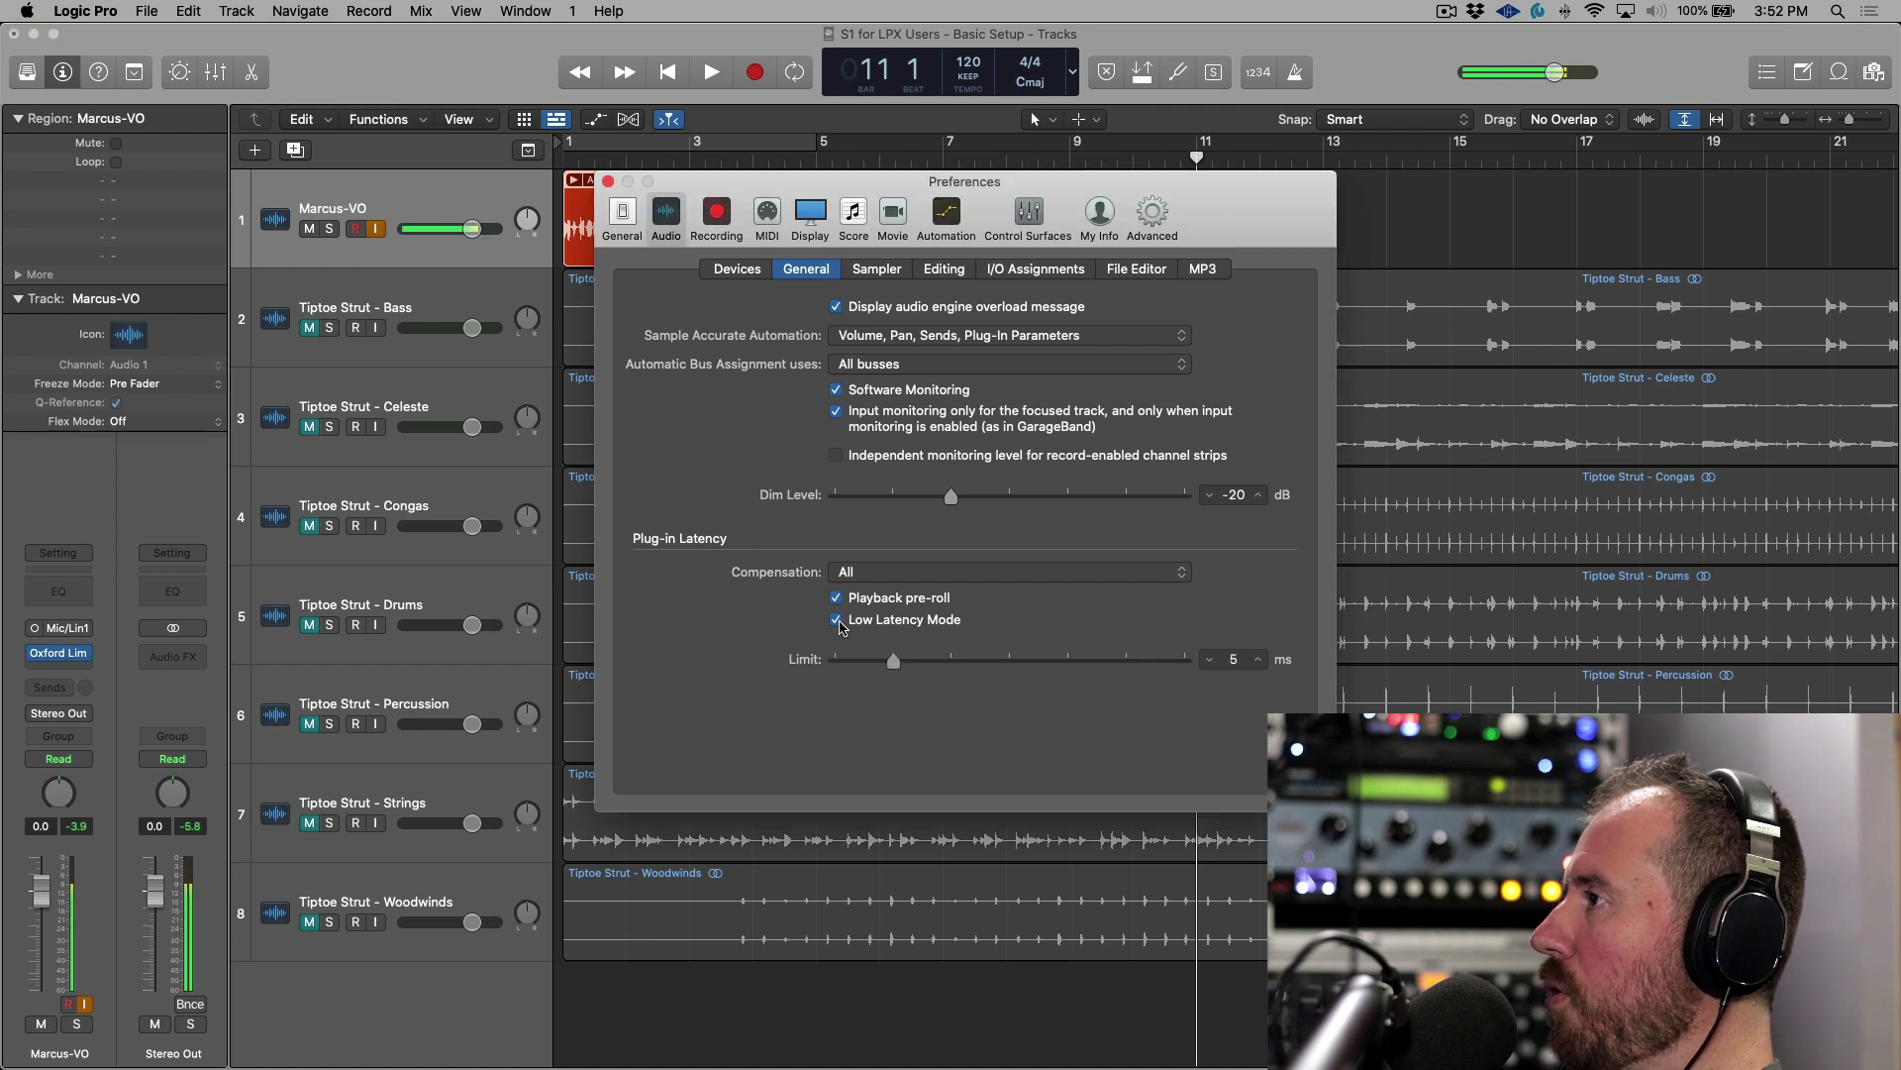
{"action": "left_click", "coordinate": [840, 624]}
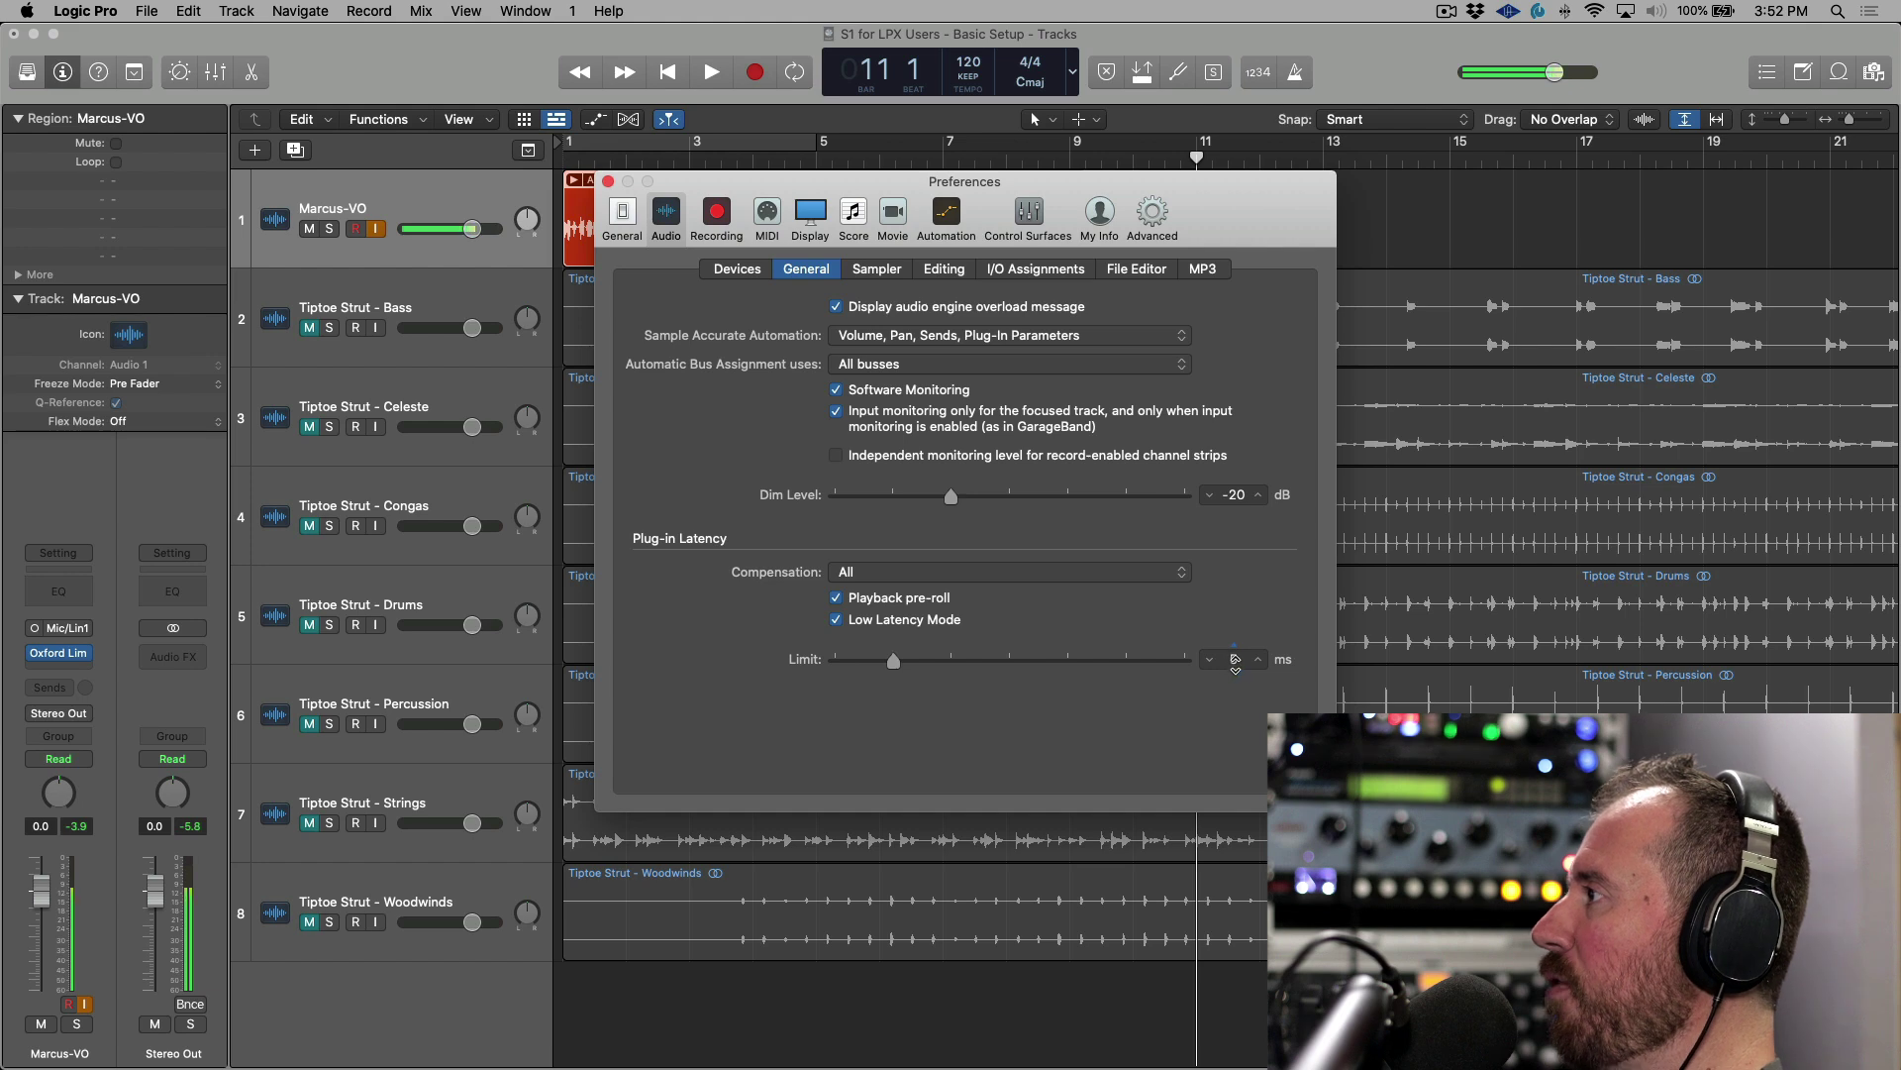
{"action": "left_click_drag", "start_coordinate": [897, 671], "coordinate": [888, 674]}
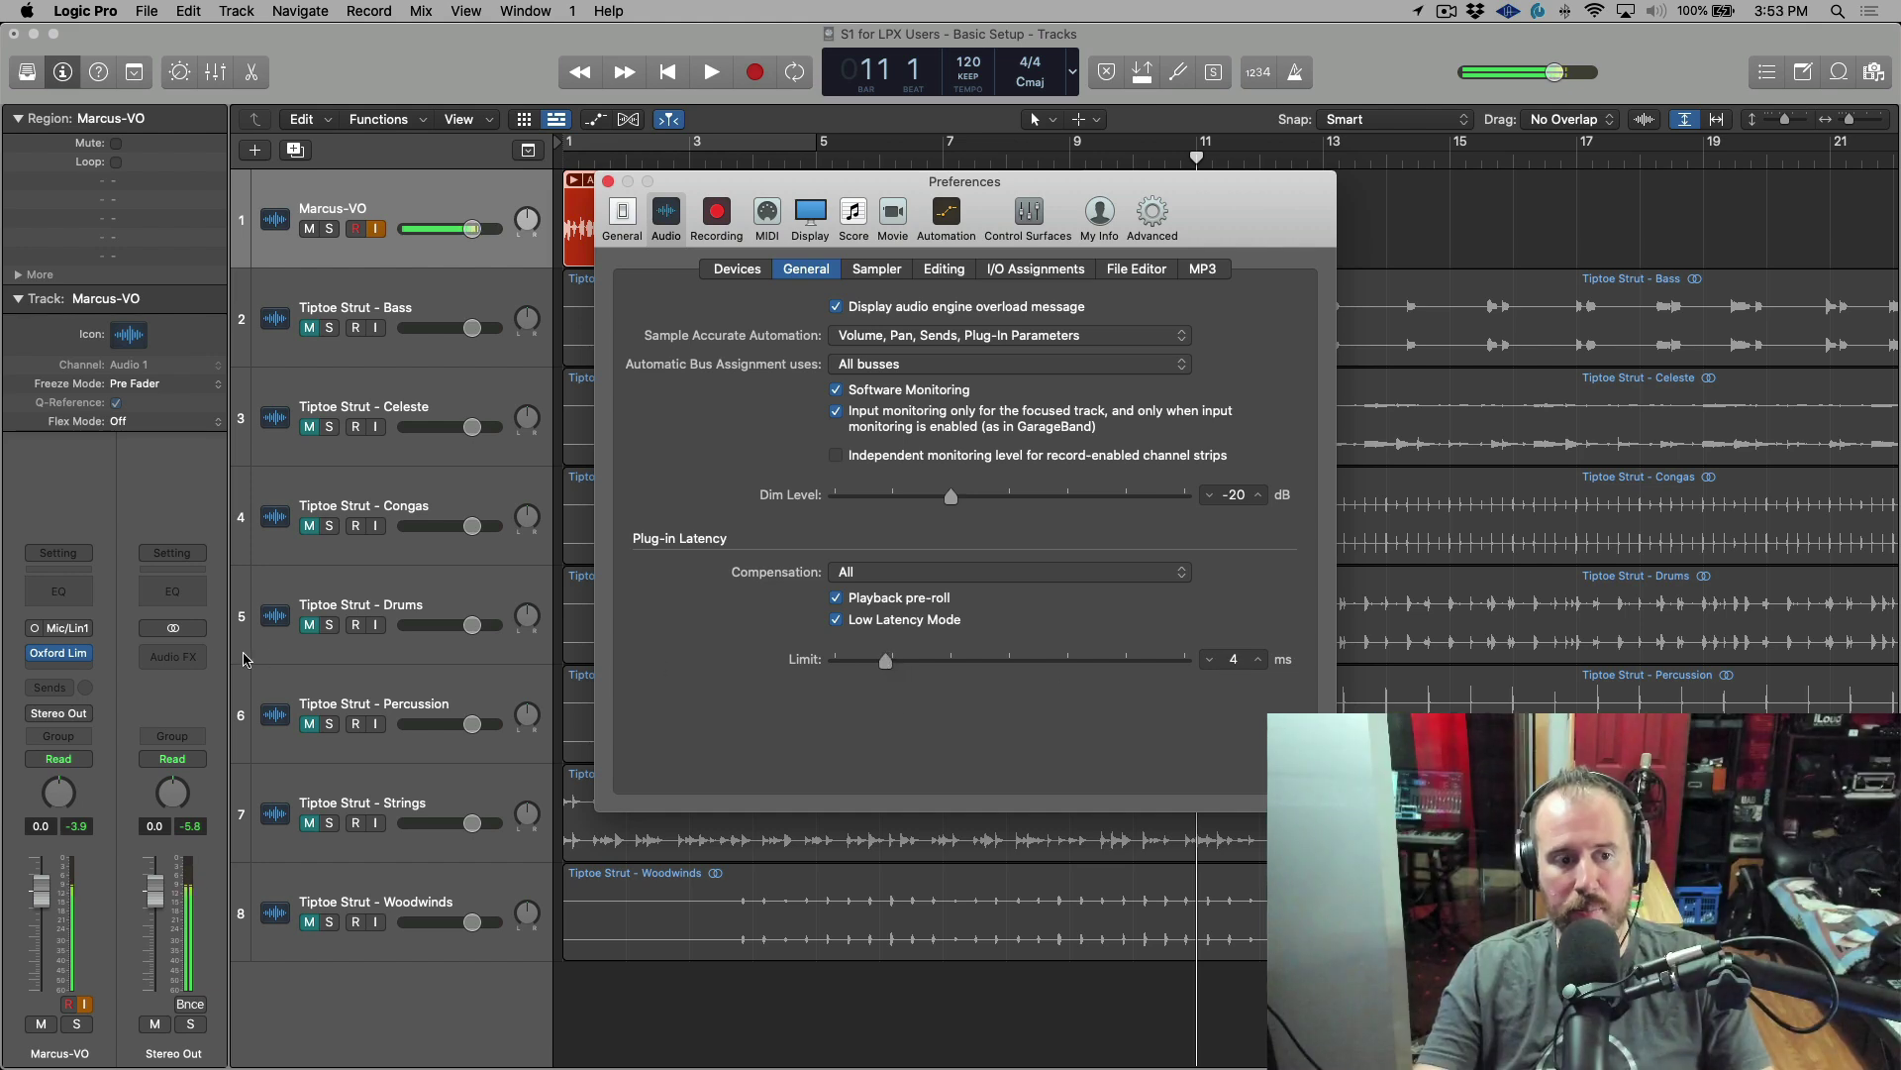
{"action": "left_click_drag", "start_coordinate": [888, 669], "coordinate": [863, 672]}
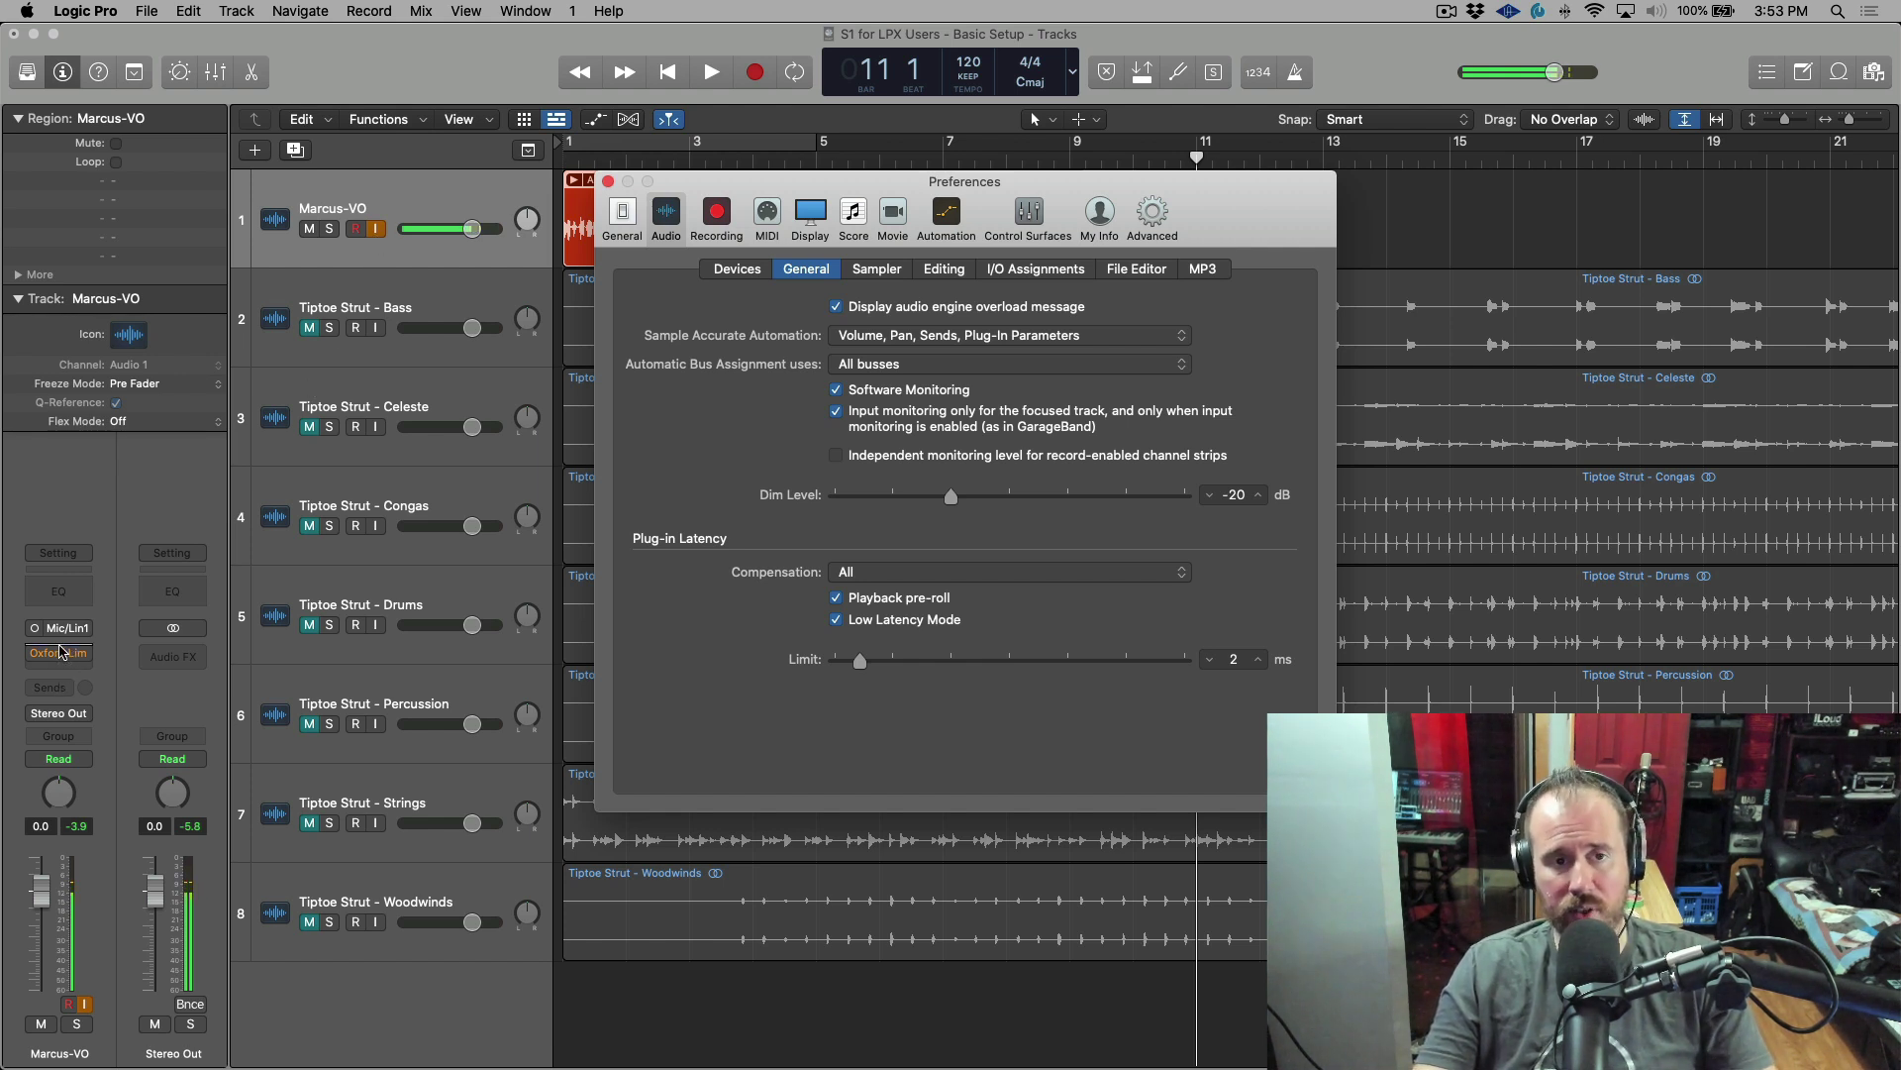
{"action": "left_click_drag", "start_coordinate": [864, 662], "coordinate": [882, 671]}
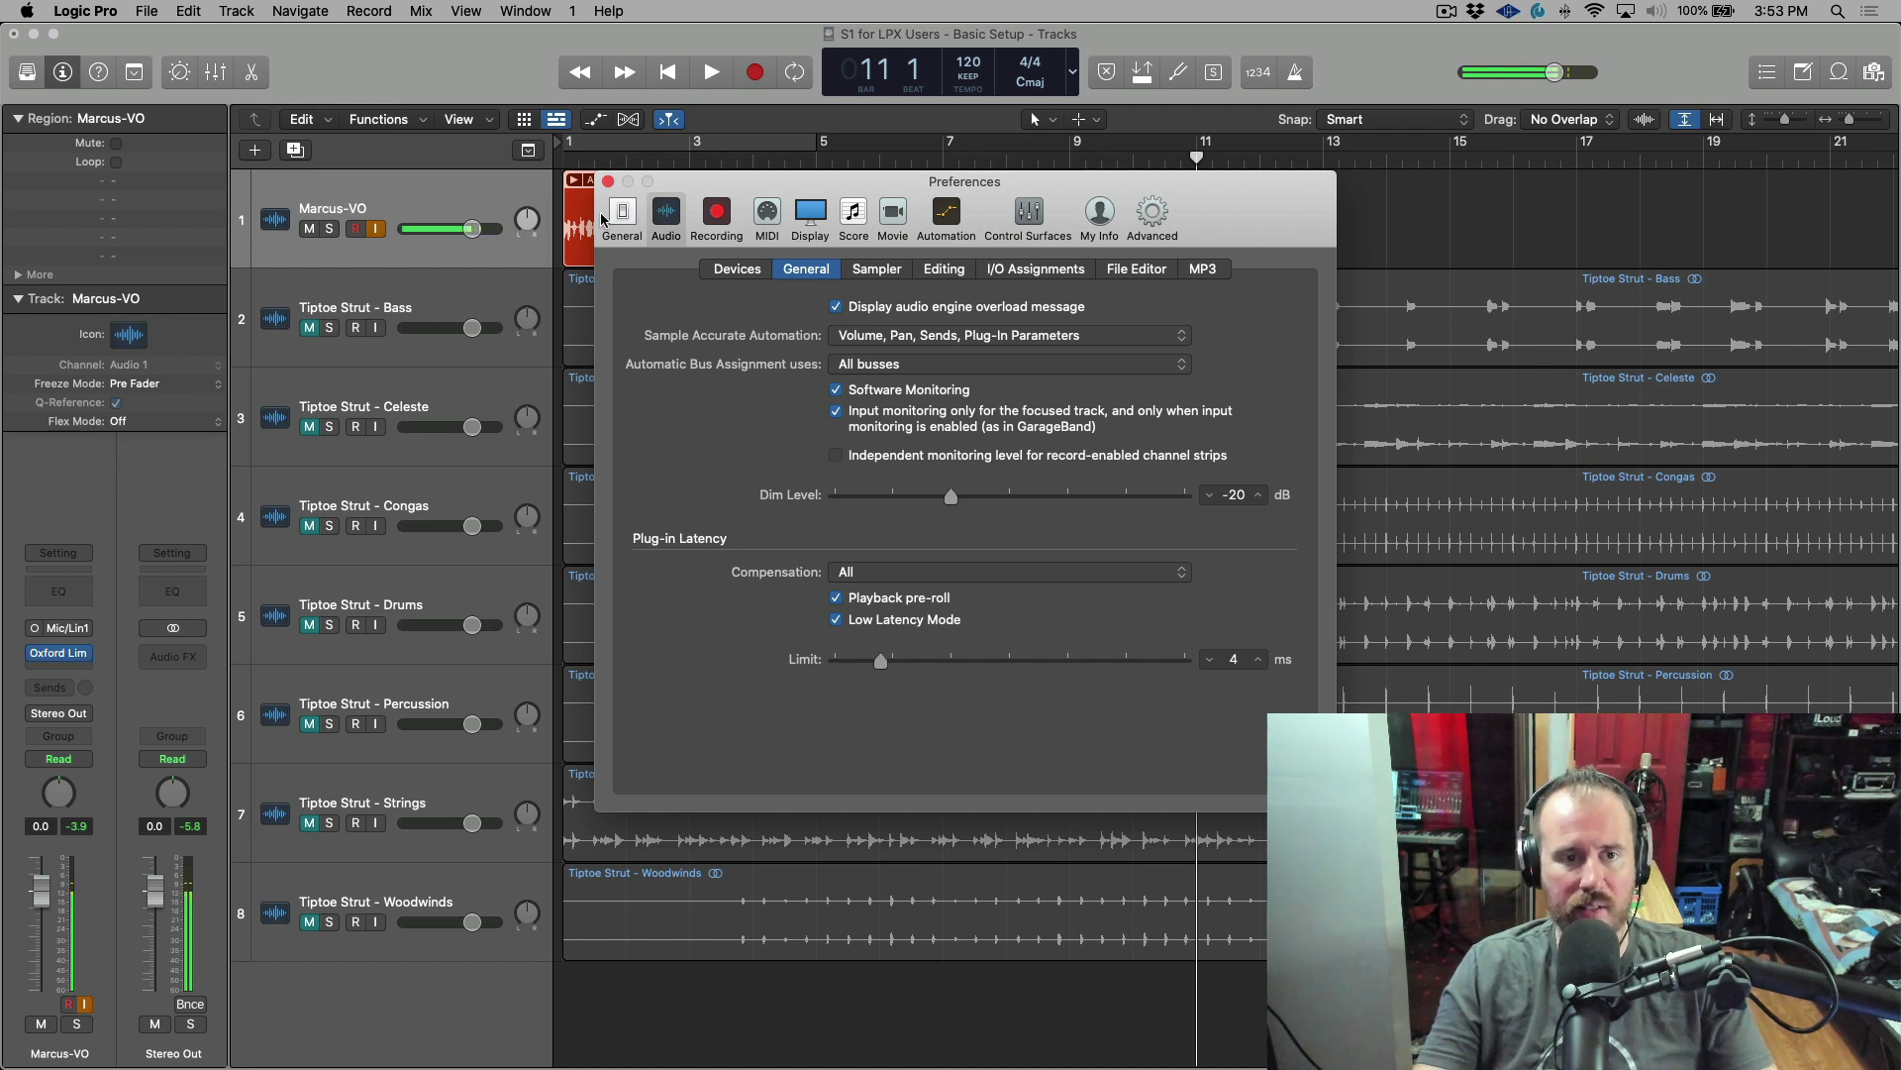
{"action": "left_click", "coordinate": [376, 229]}
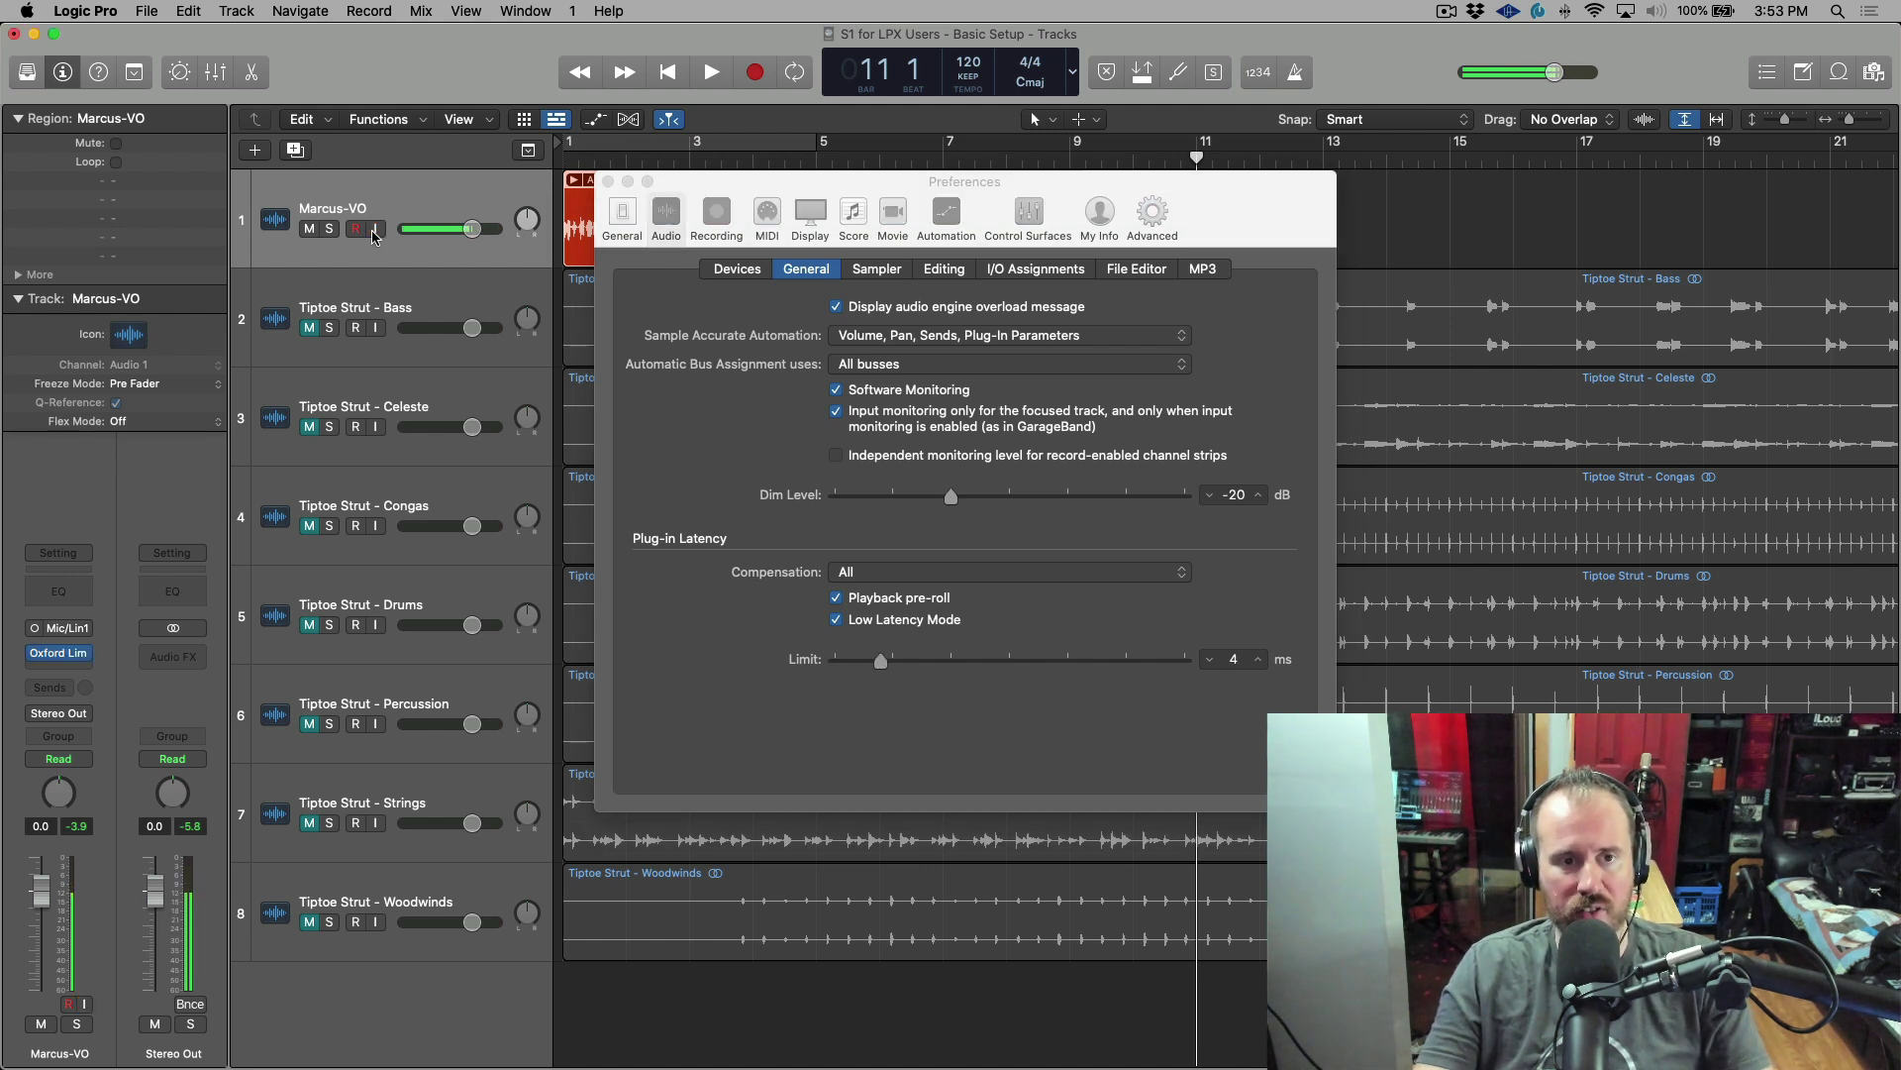
{"action": "left_click", "coordinate": [750, 176]}
{"action": "left_click", "coordinate": [608, 183]}
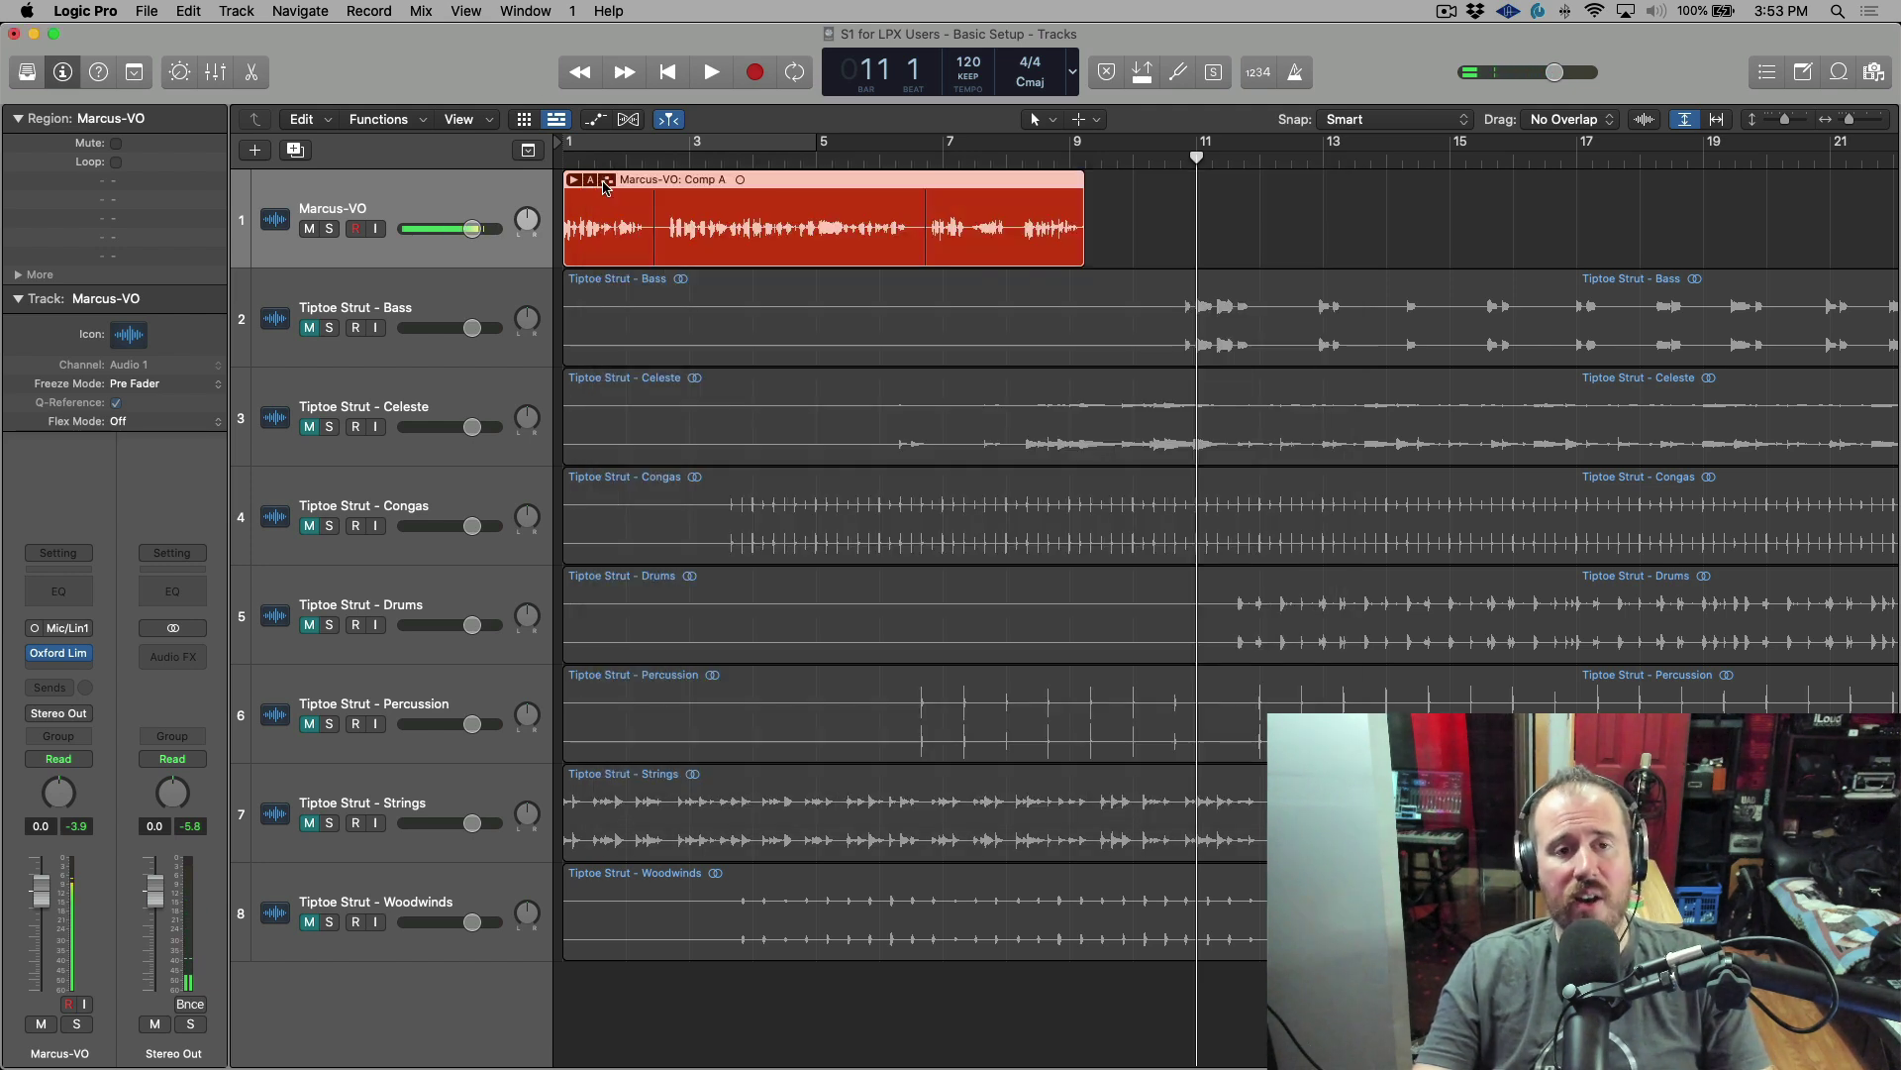
{"action": "key", "text": "super+comma"}
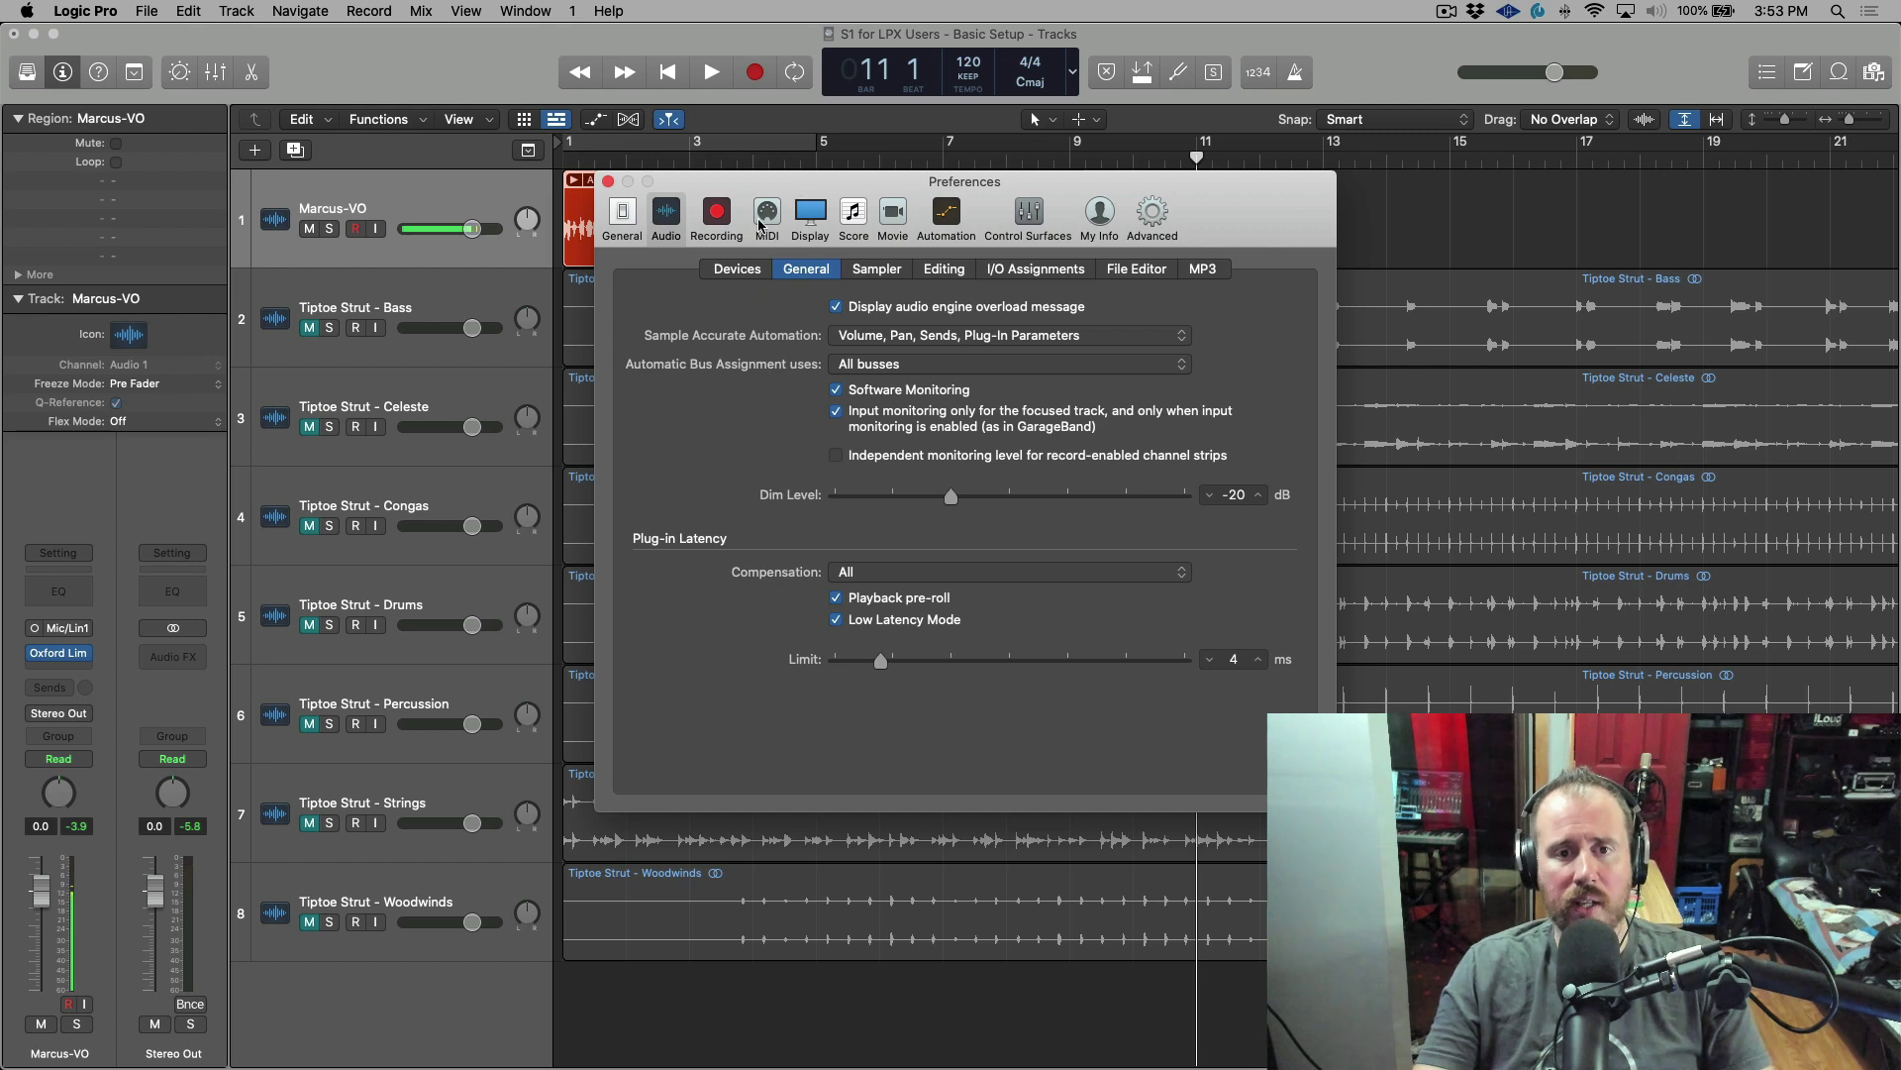
{"action": "left_click", "coordinate": [737, 271]}
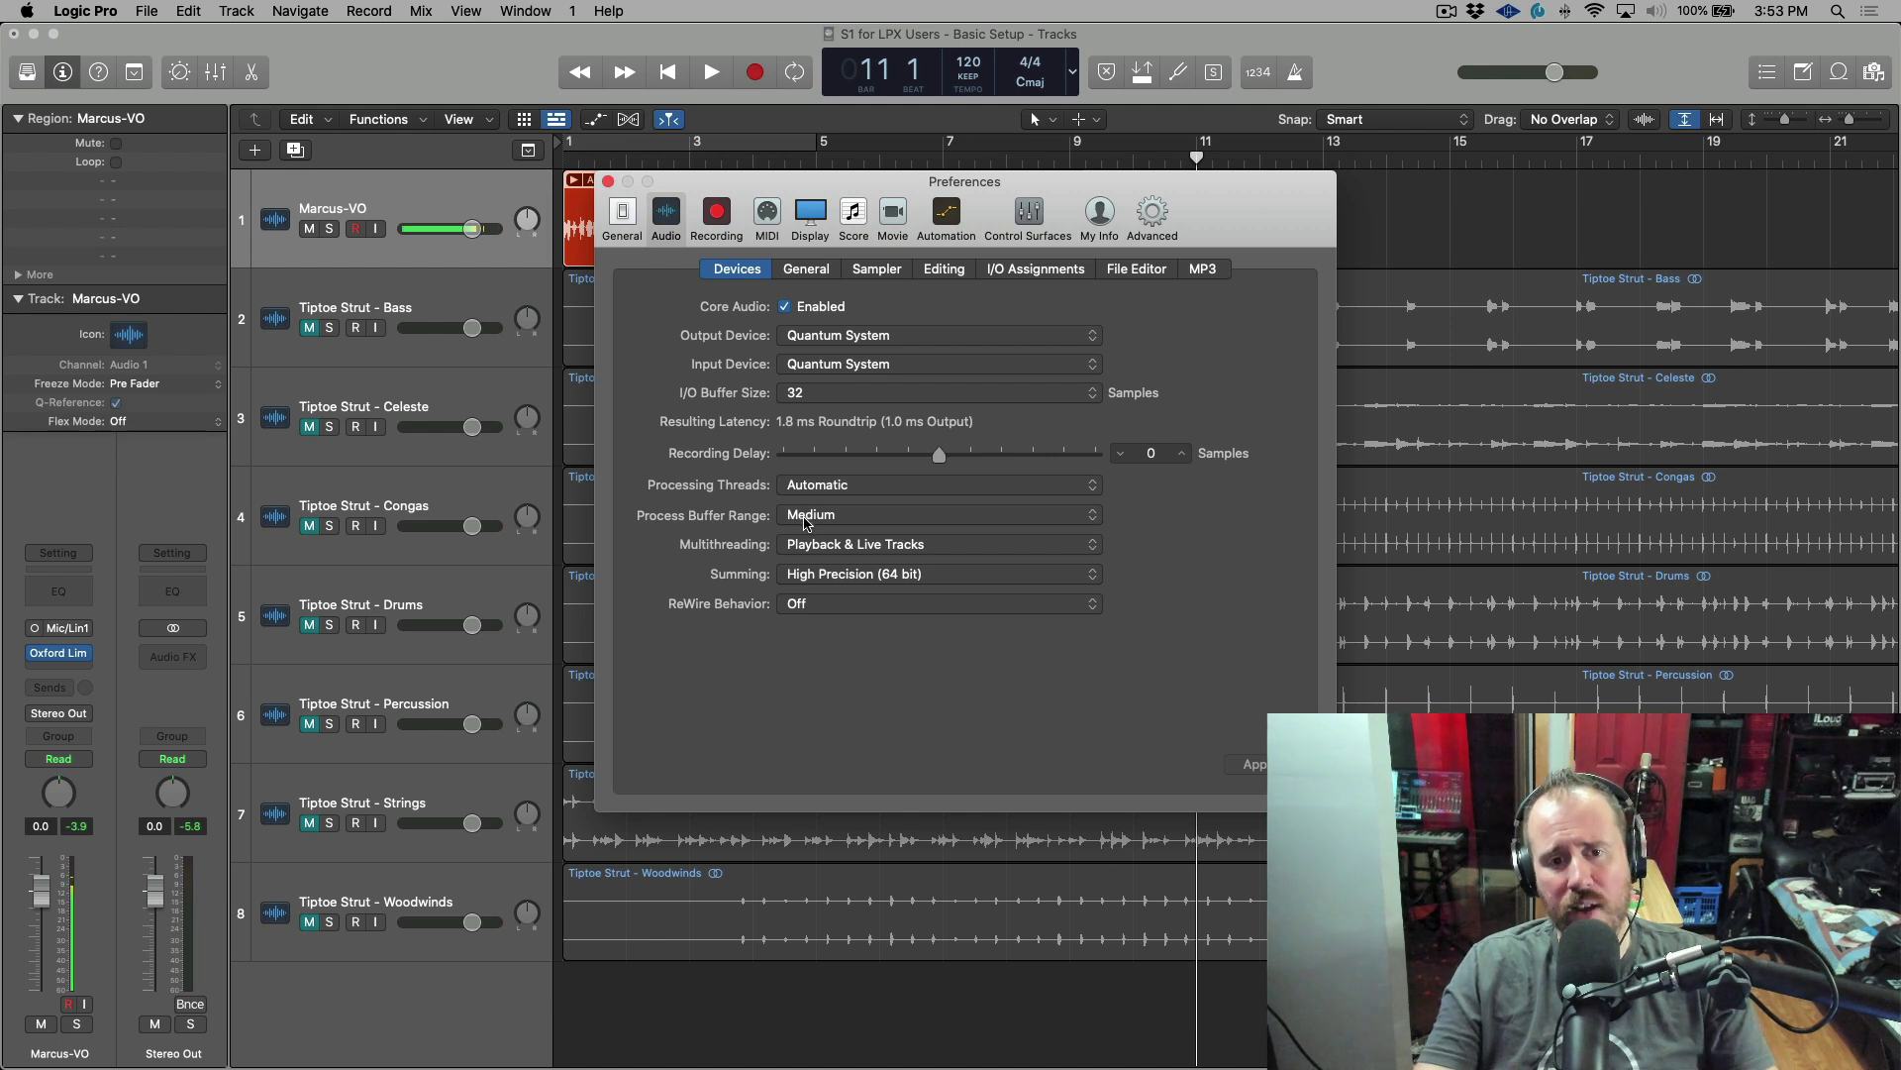
{"action": "left_click", "coordinate": [827, 517]}
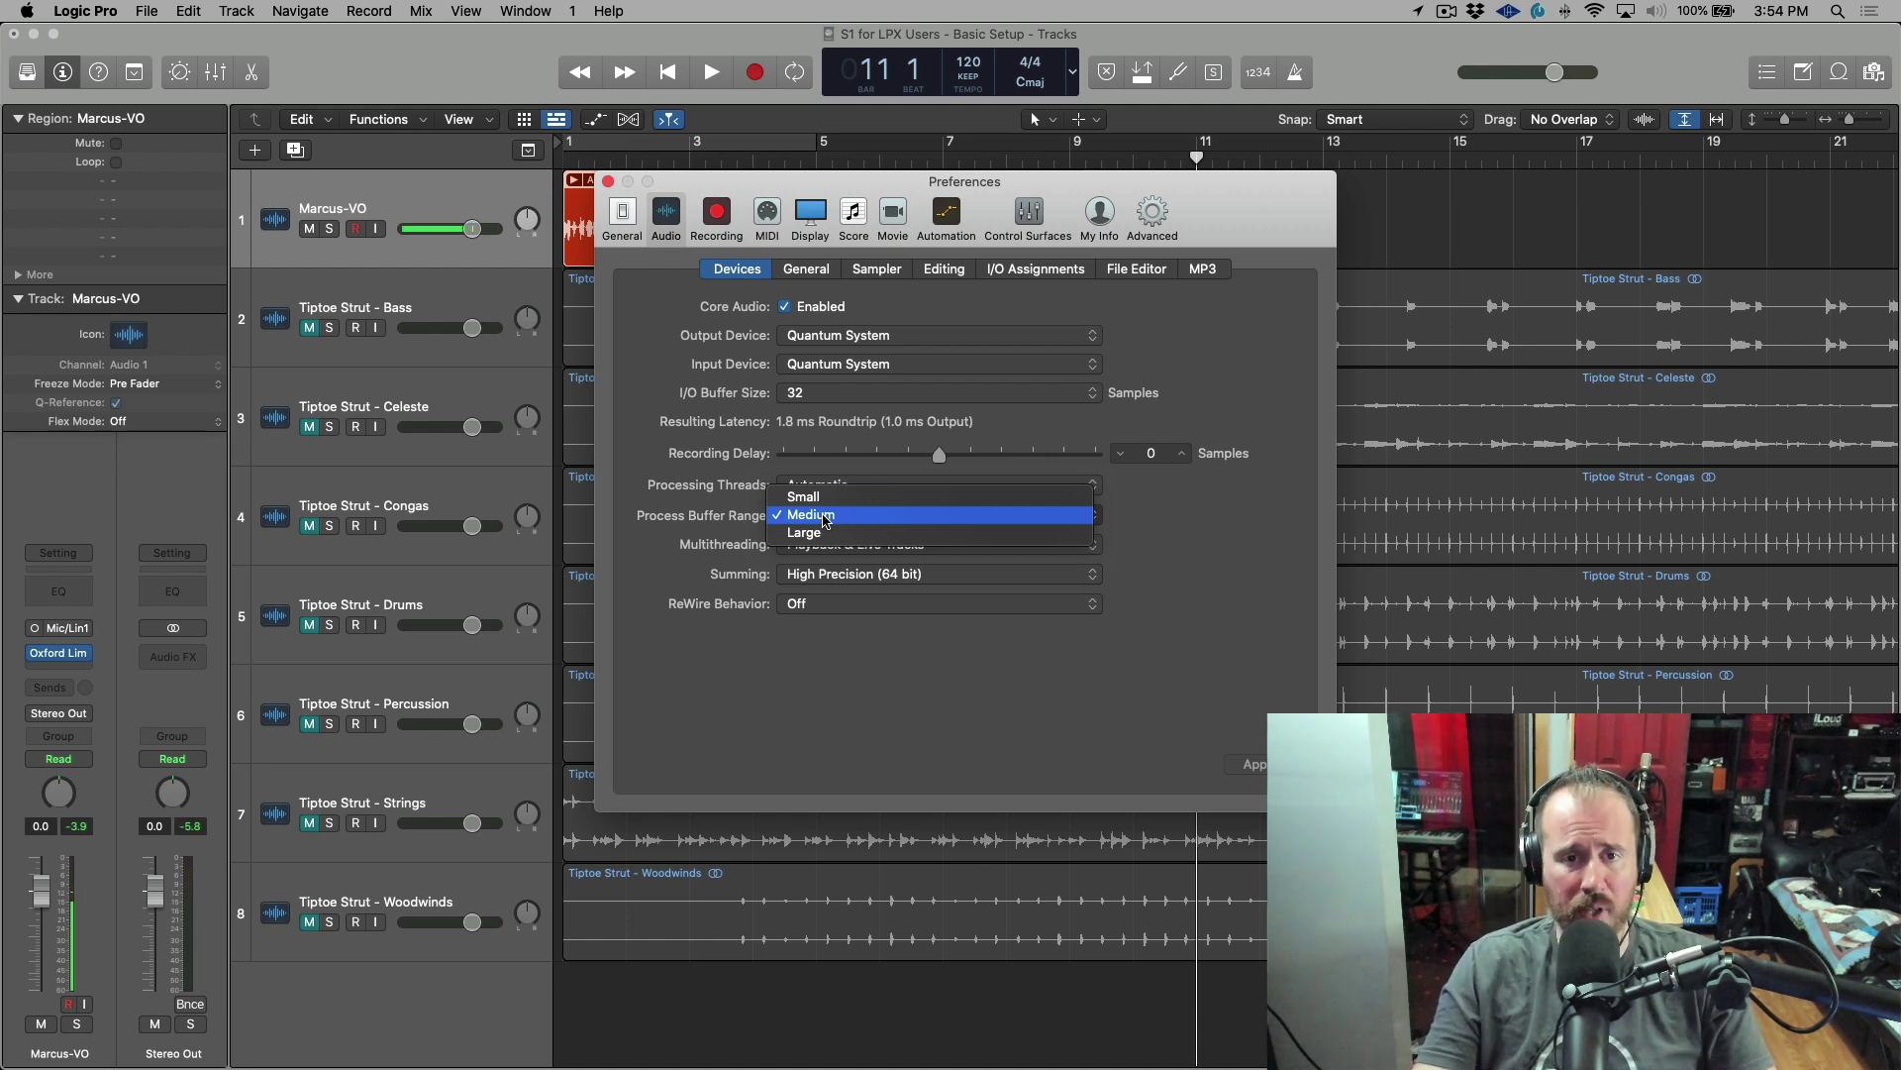
{"action": "left_click", "coordinate": [824, 515]}
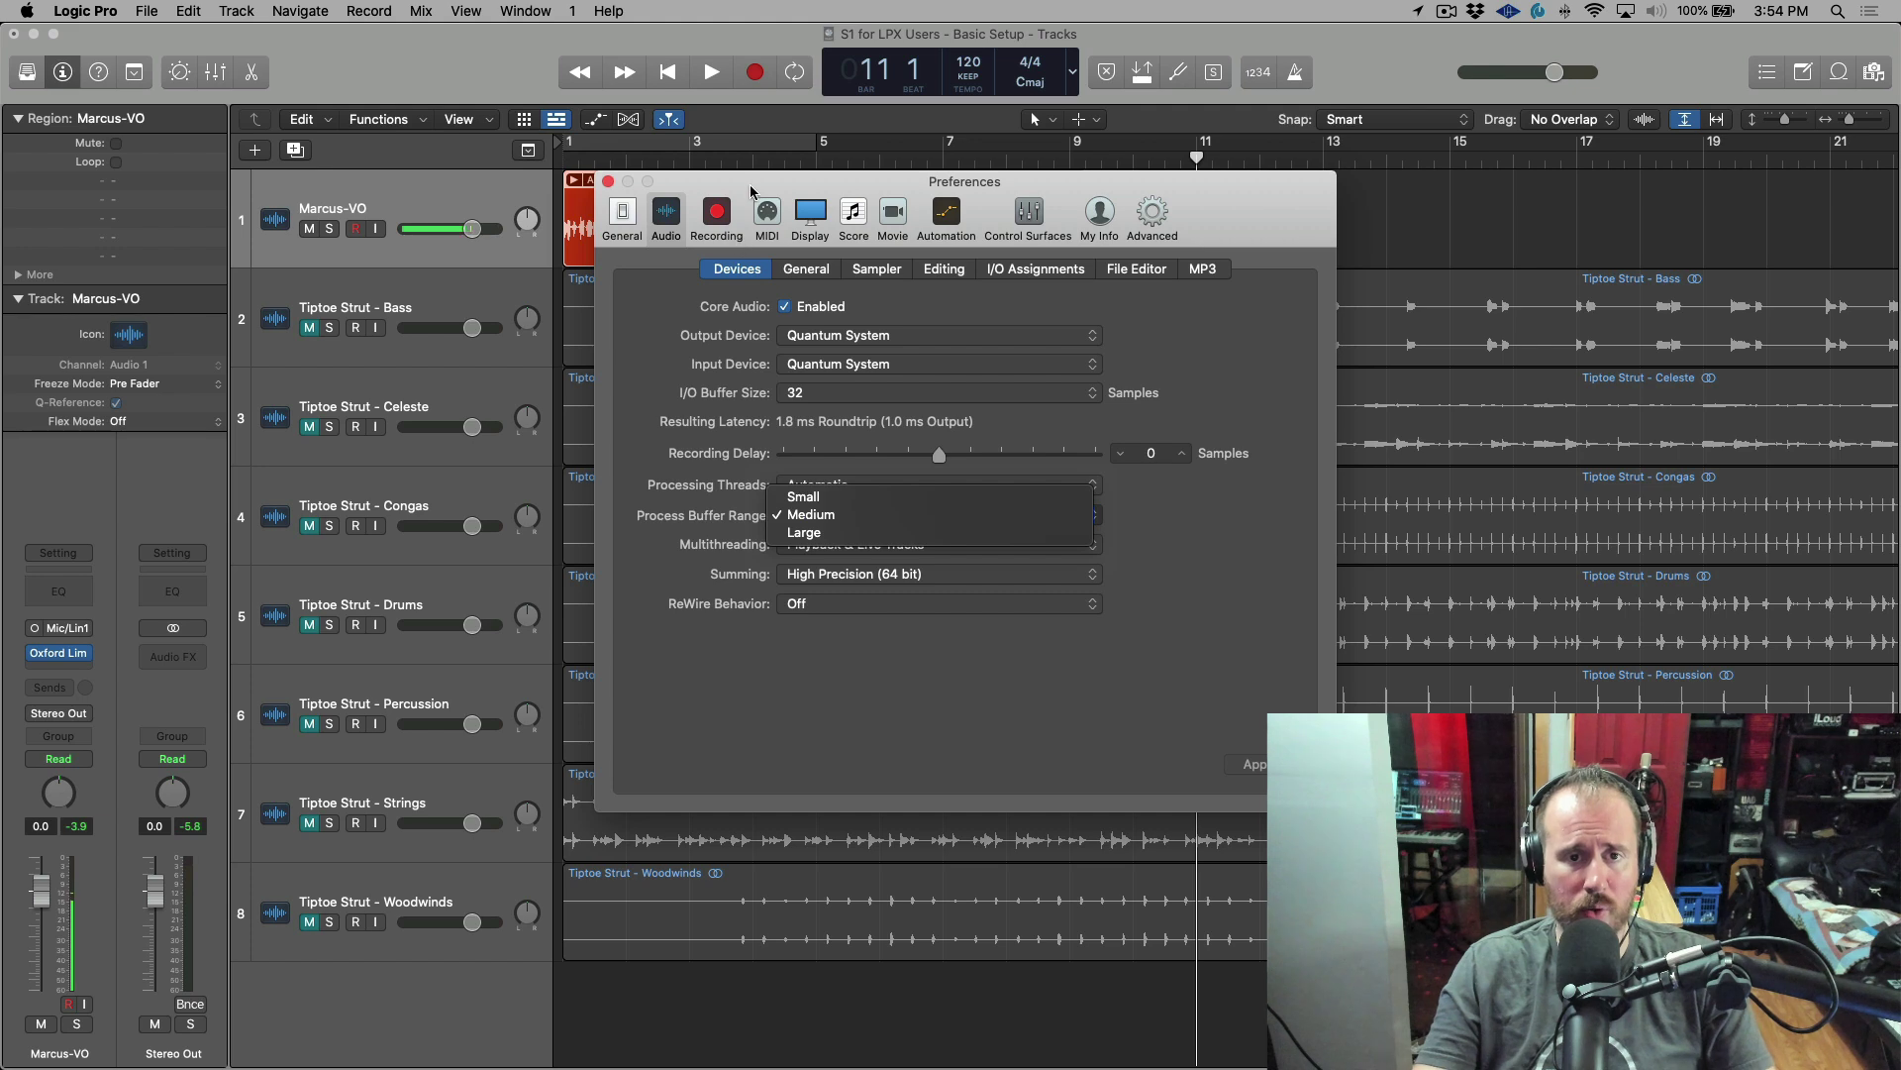
{"action": "left_click", "coordinate": [609, 182]}
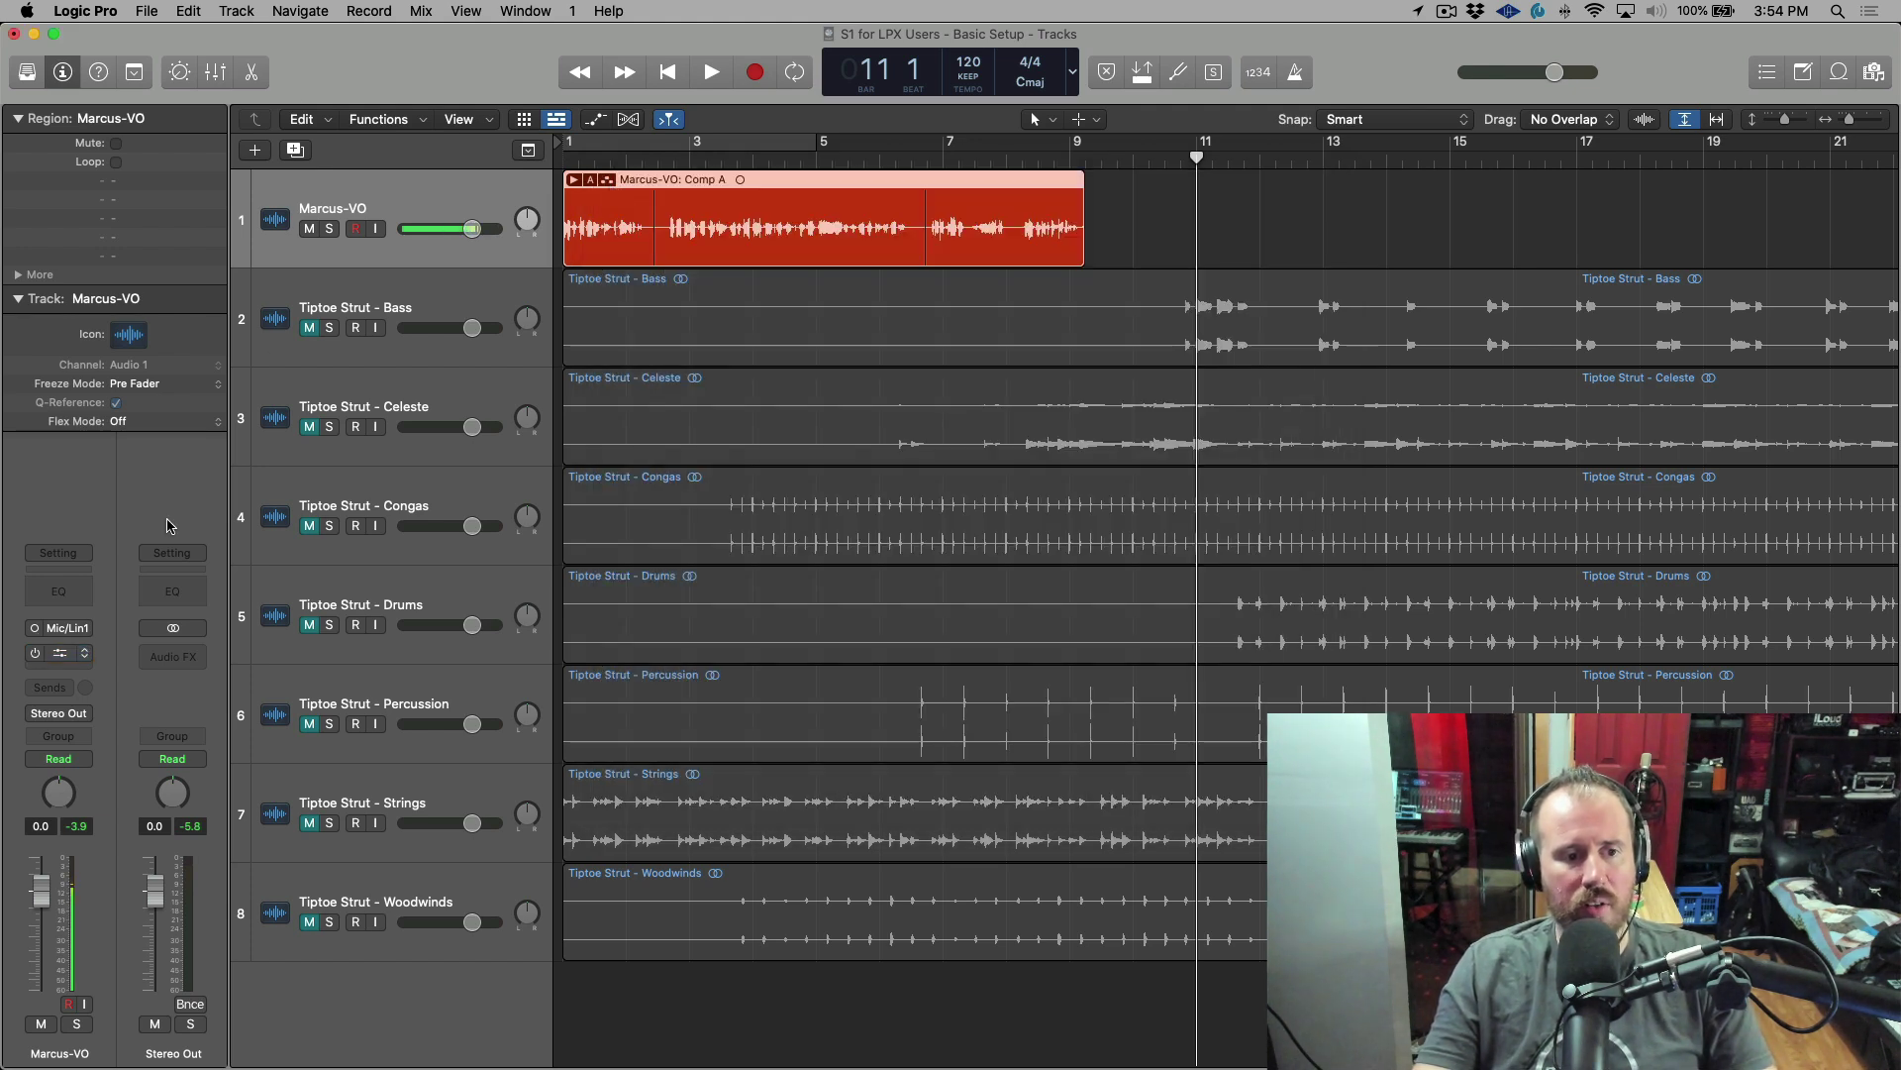
Switch to Studio One and hide the Marcus VO track
{"action": "key", "text": "super+Tab"}
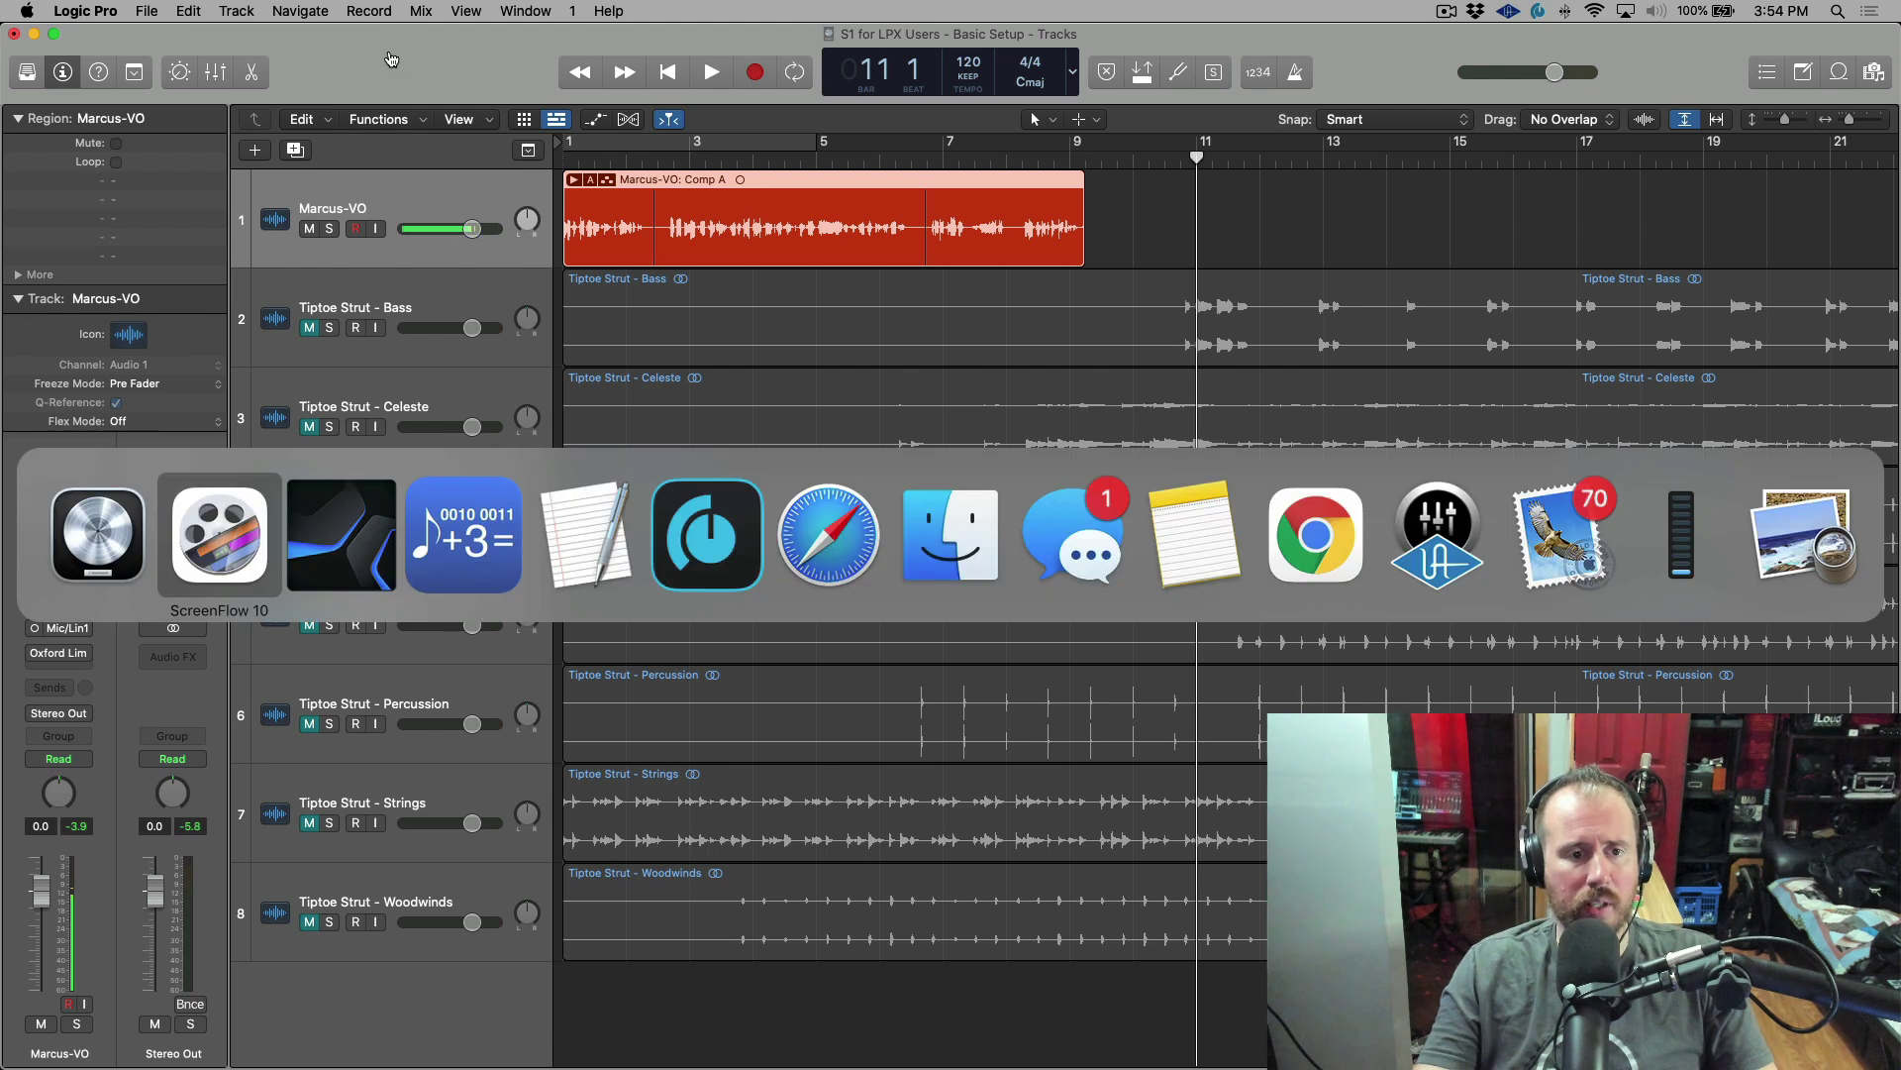
{"action": "key", "text": "super+Tab"}
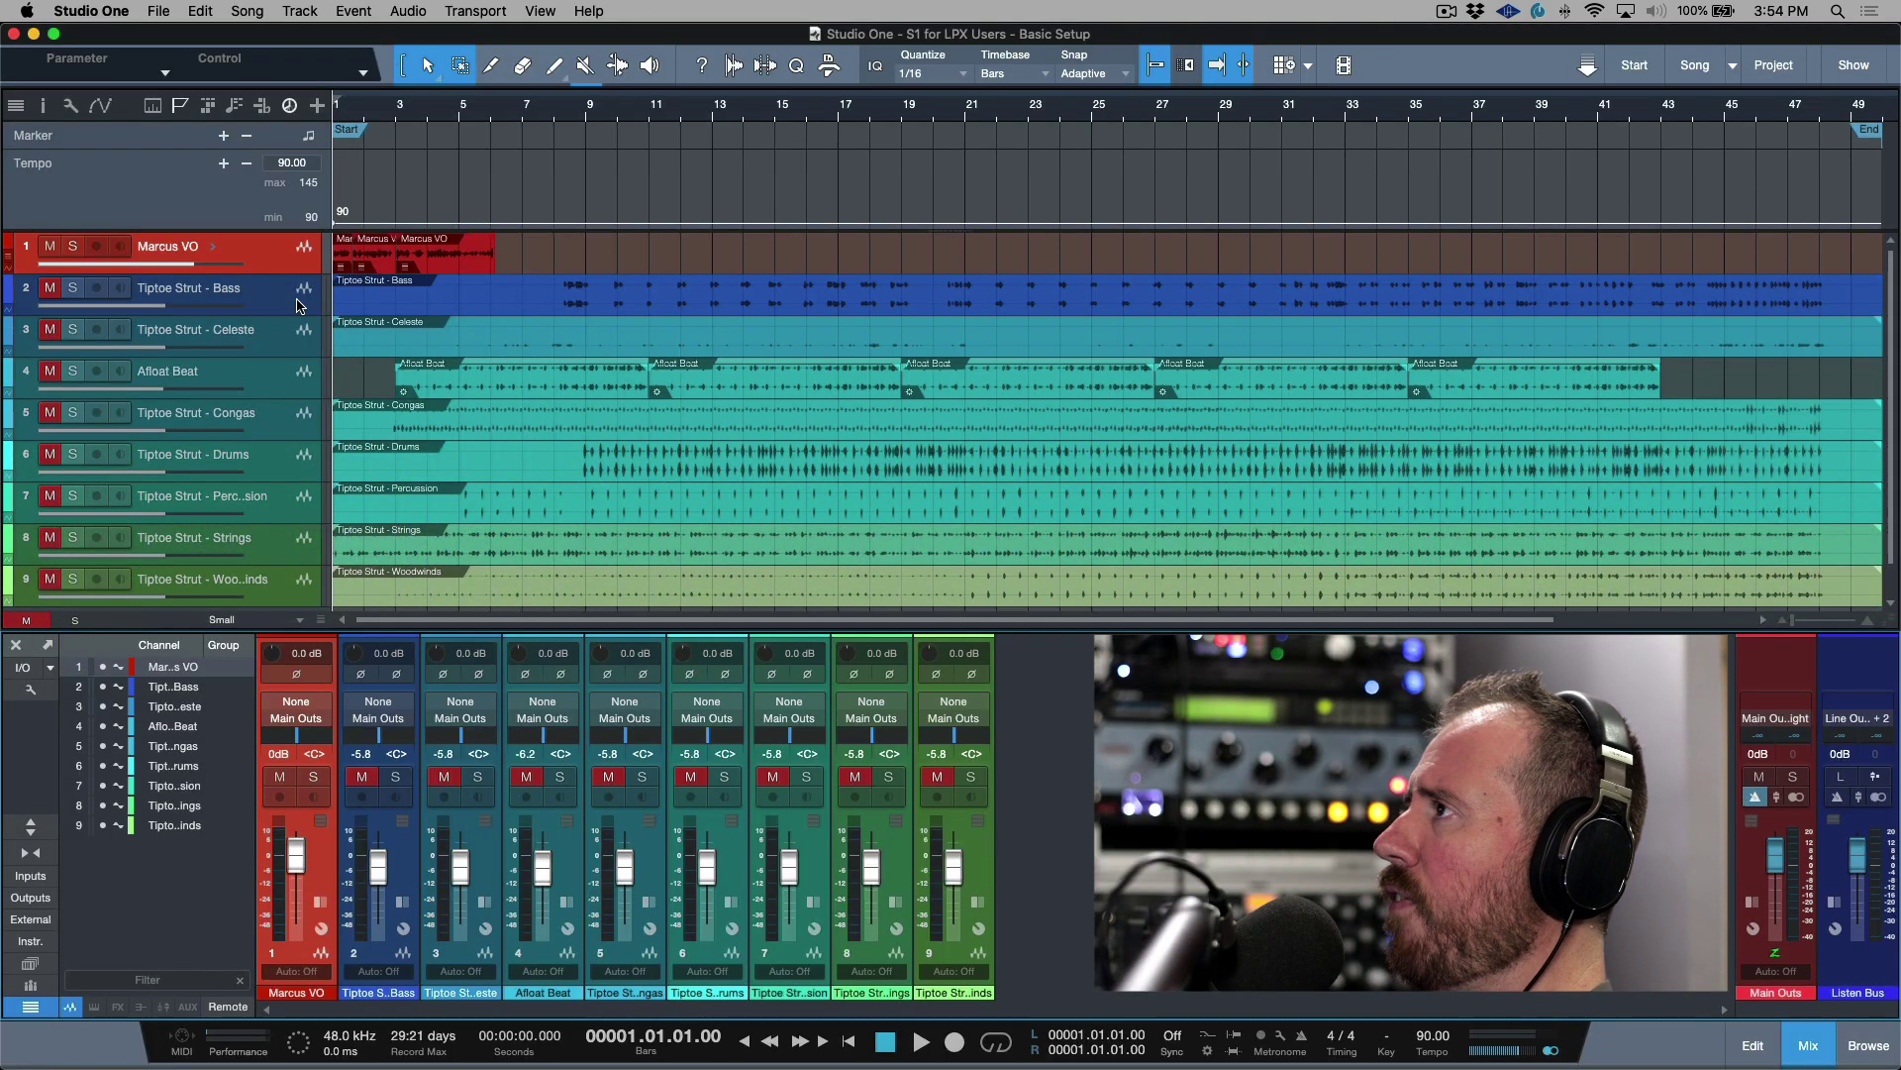
{"action": "key", "text": "Delete"}
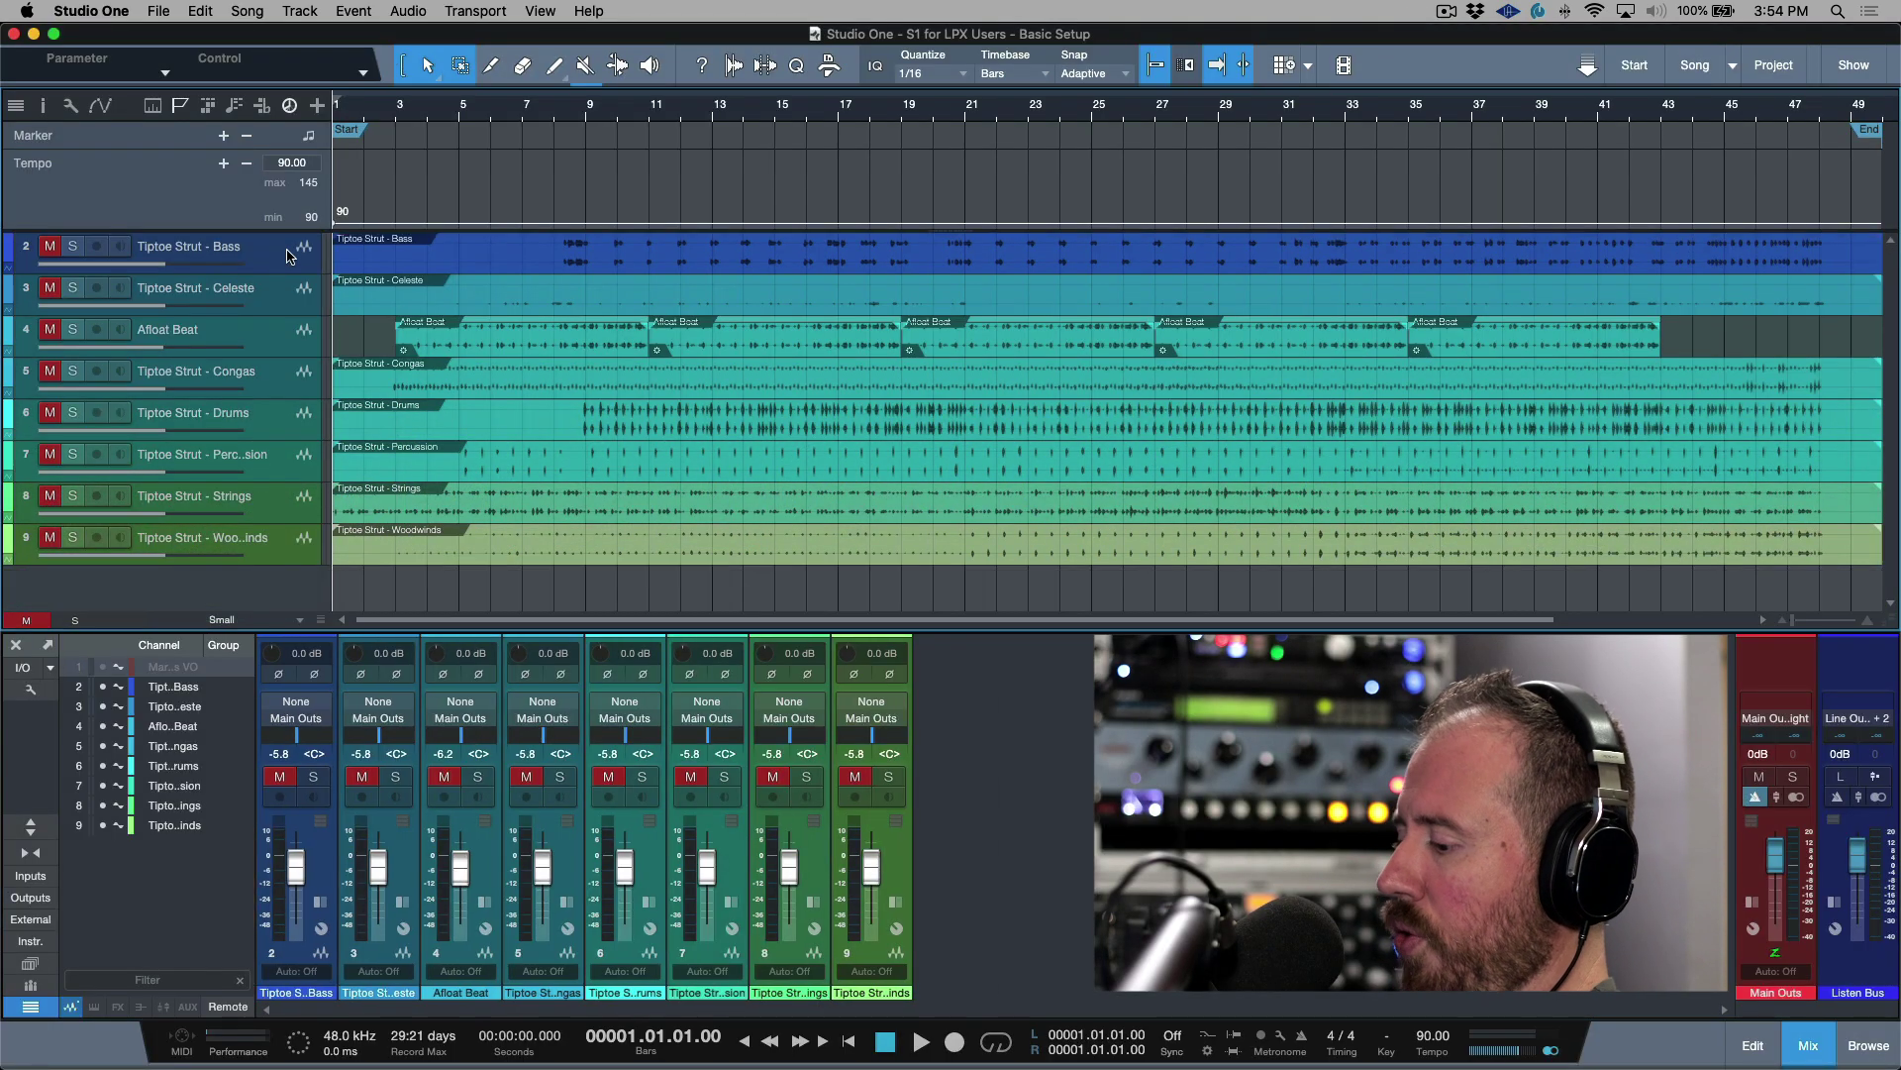
Add a new audio track, Track 10, and colour it purple
{"action": "key", "text": "t"}
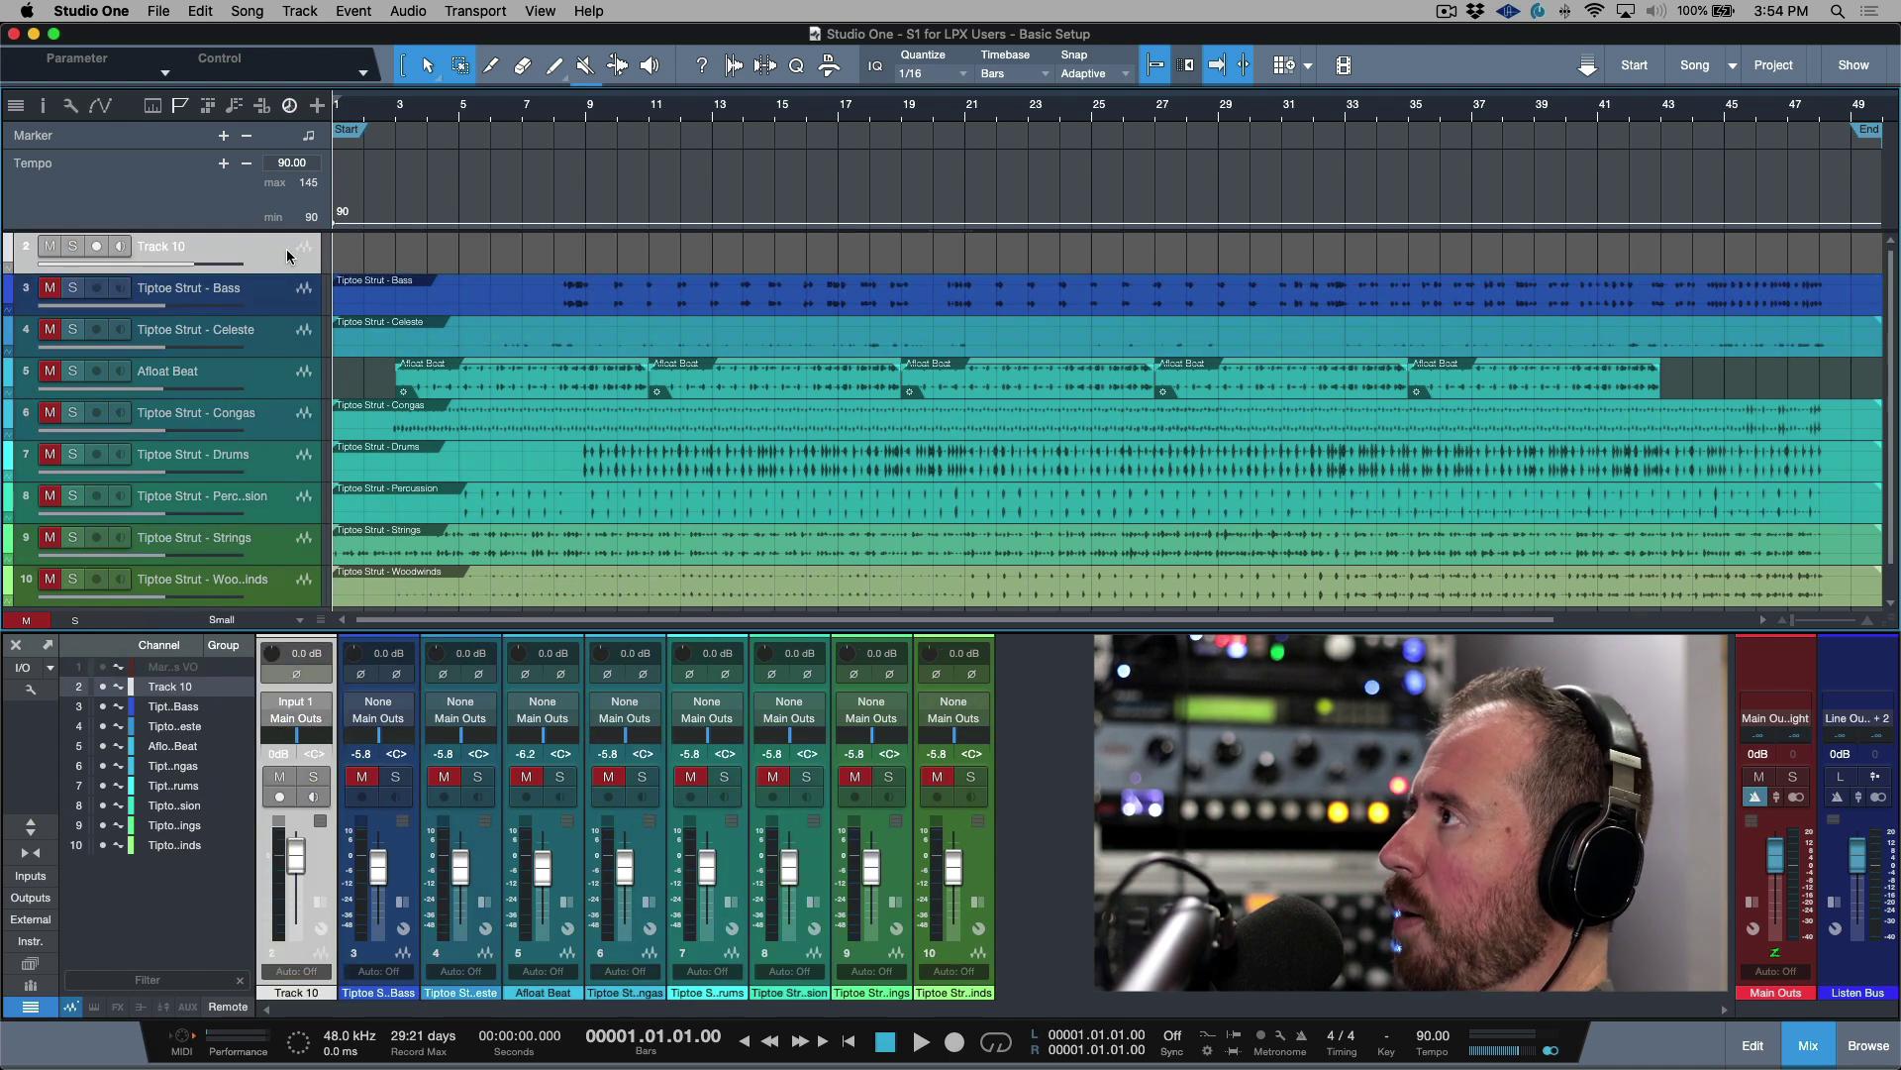
{"action": "left_click", "coordinate": [22, 246]}
{"action": "left_click", "coordinate": [296, 317]}
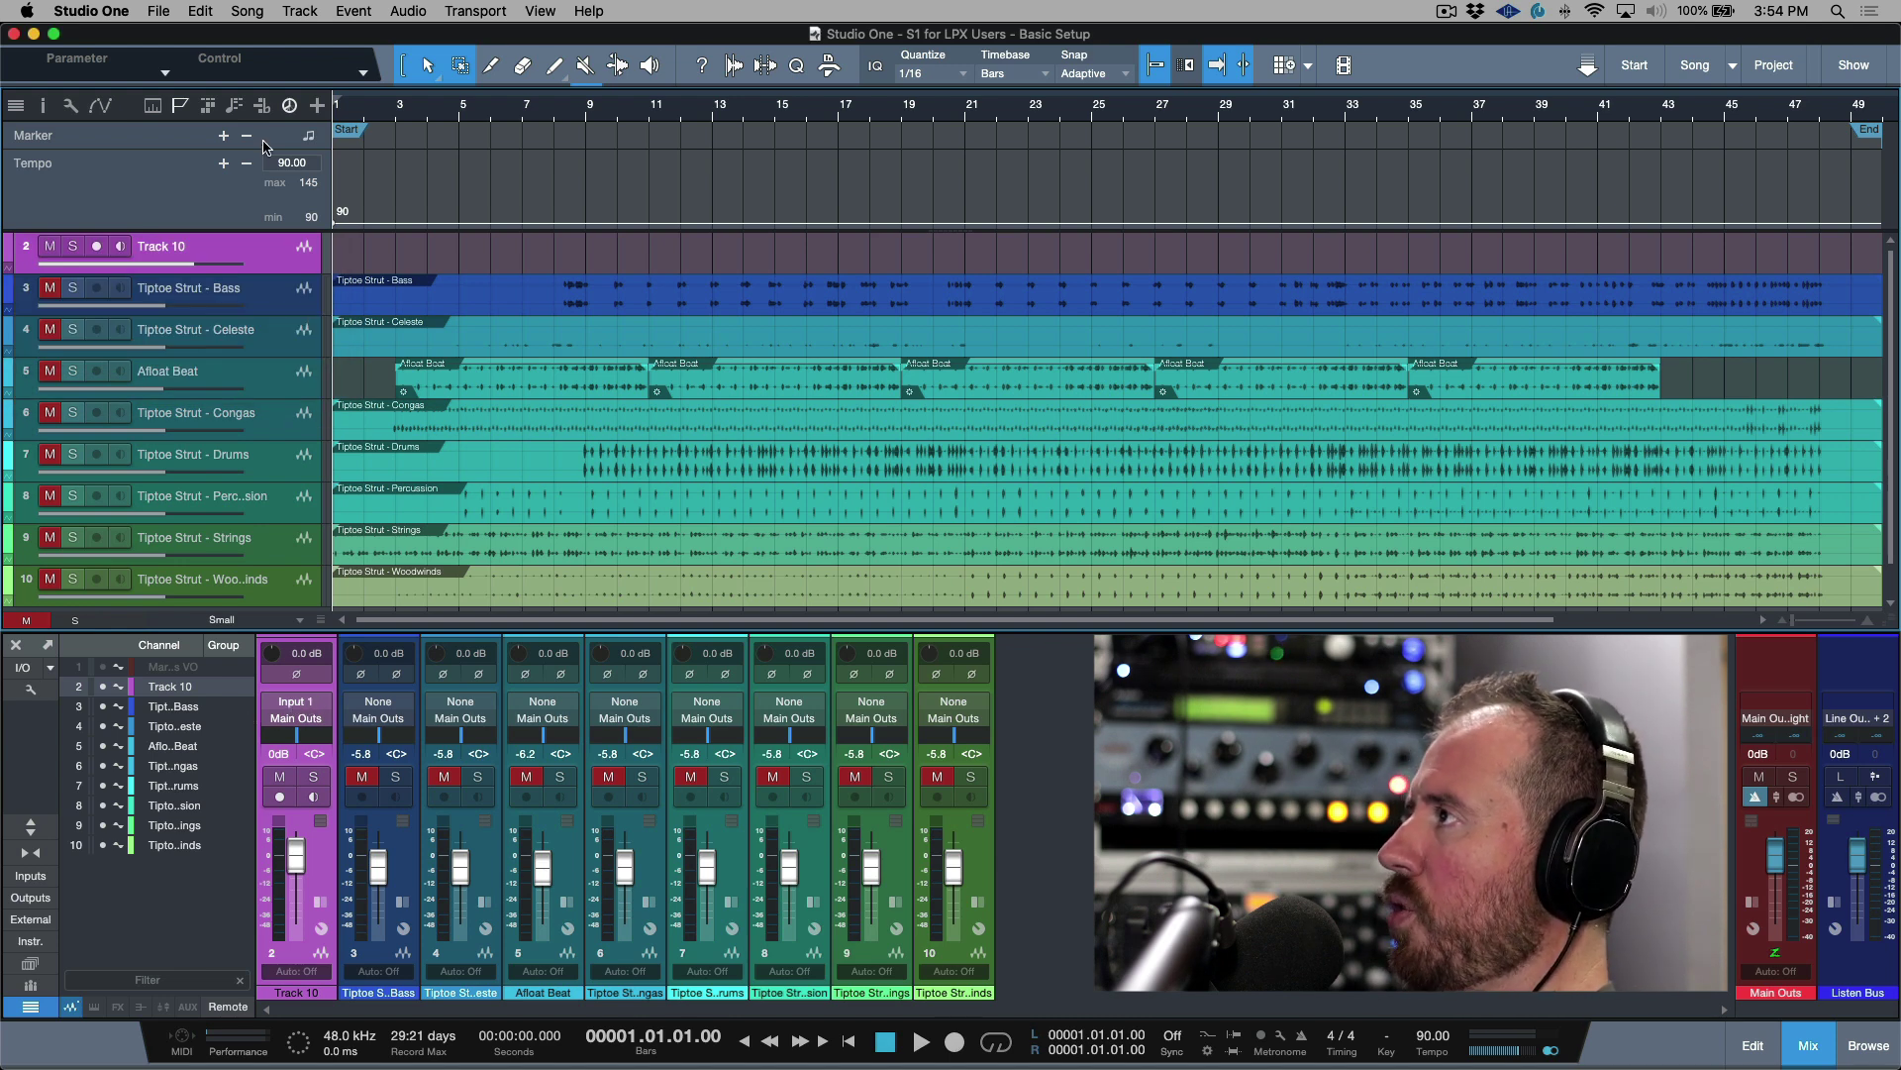
Open Studio One's Audio Setup preferences, view Audio Device, then return to the Processing tab
{"action": "key", "text": "super+comma"}
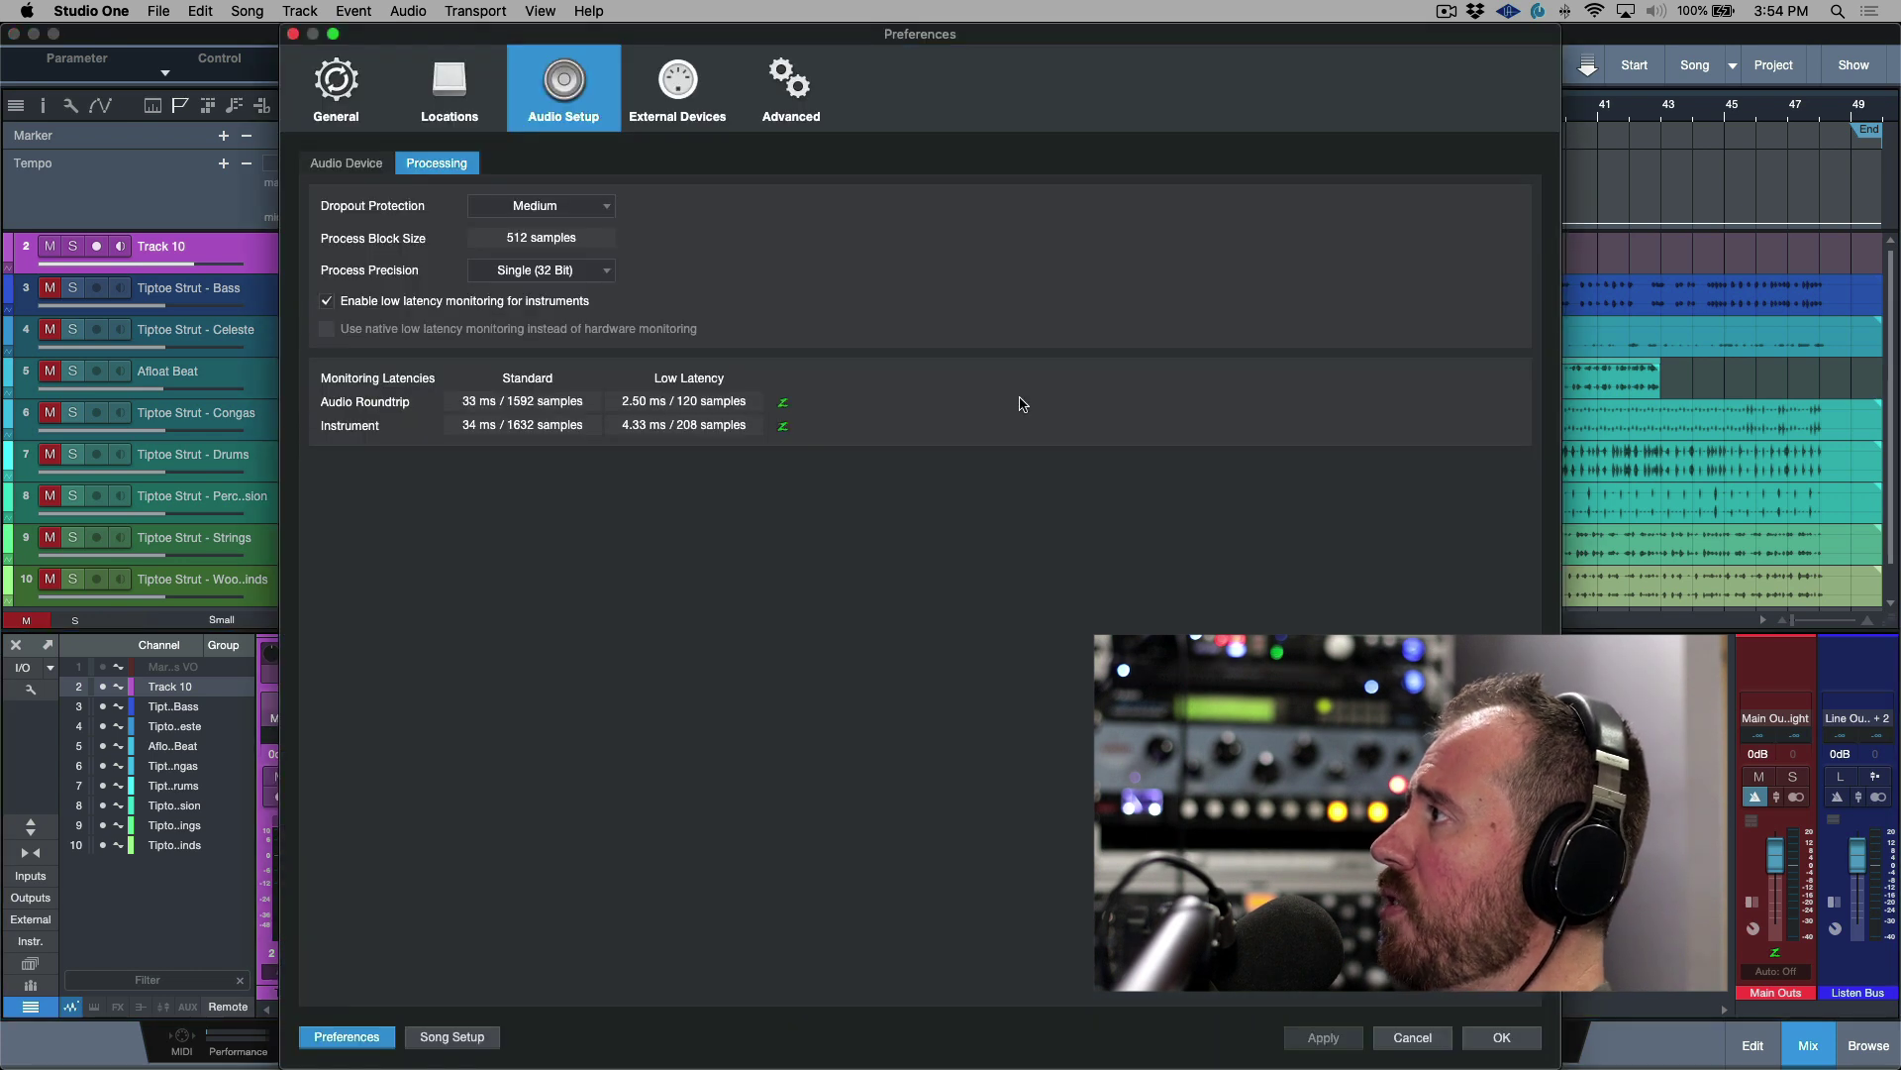
{"action": "left_click", "coordinate": [355, 169]}
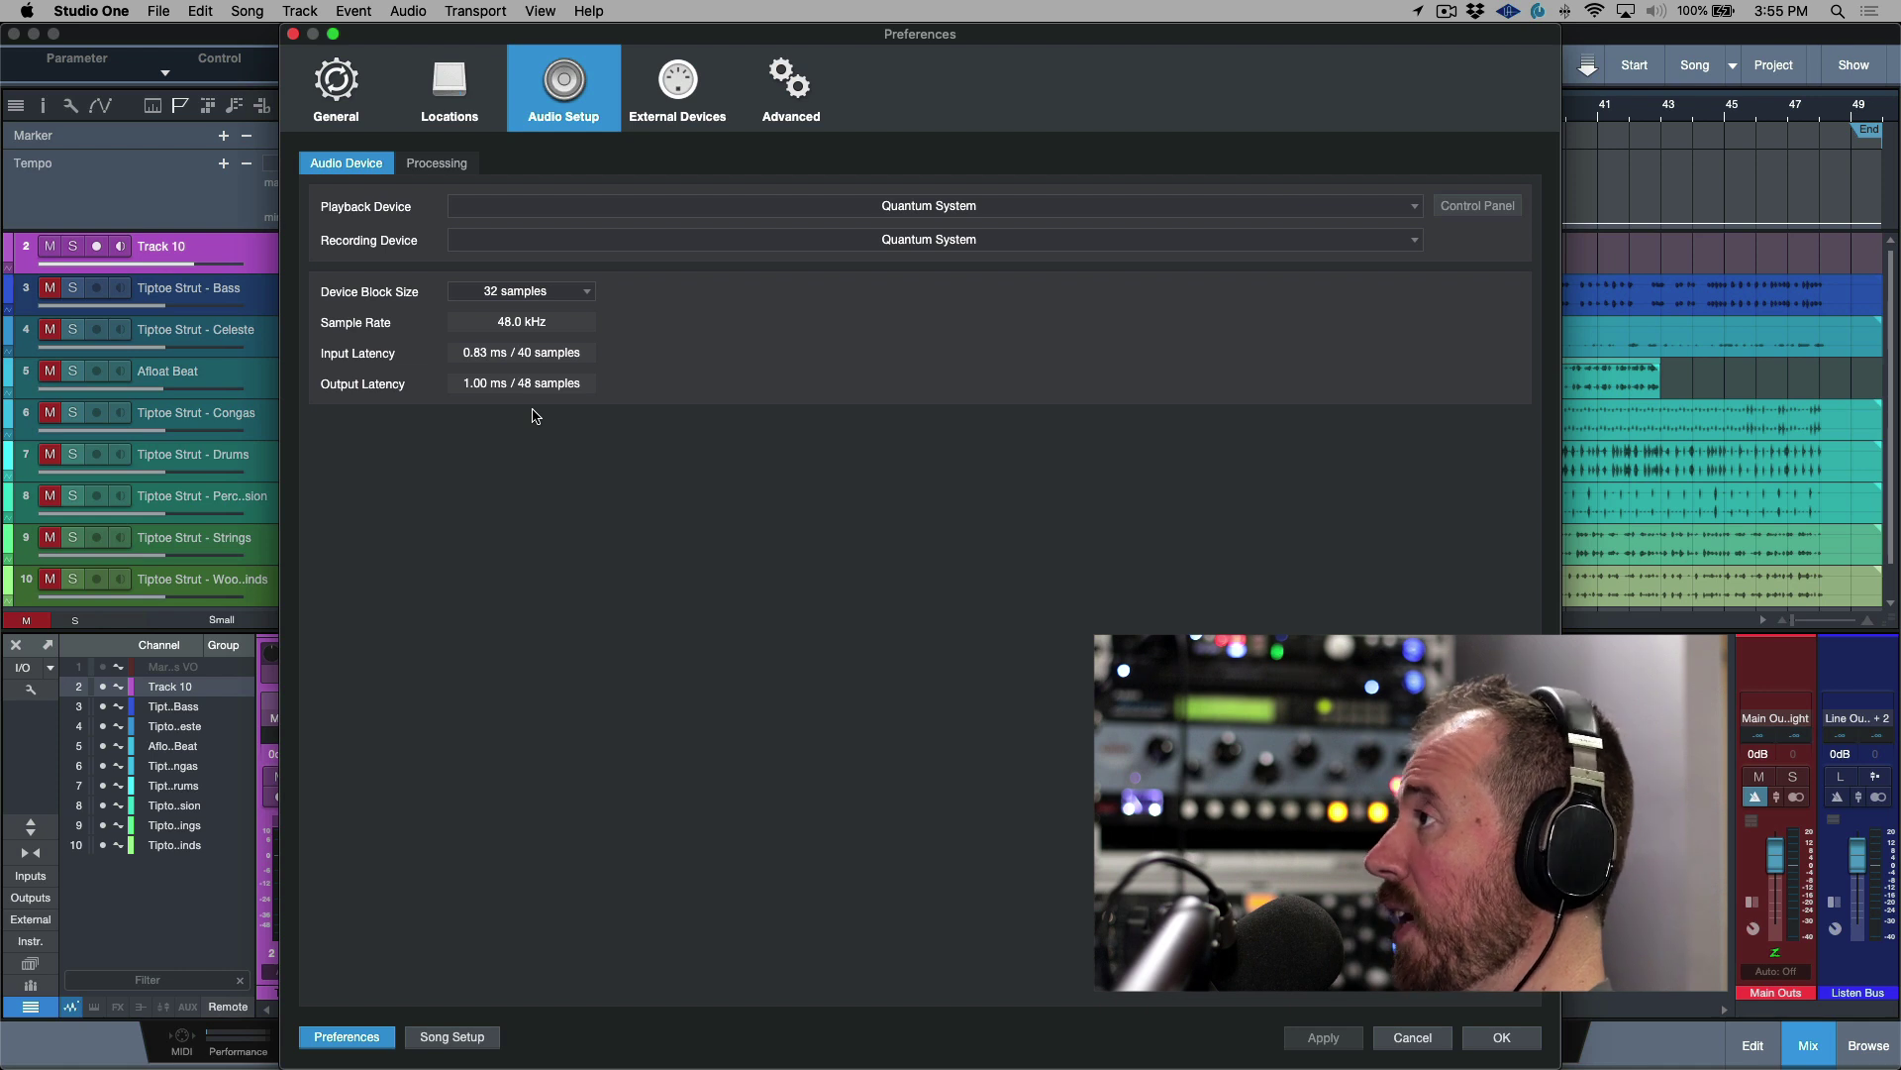
{"action": "left_click", "coordinate": [446, 164]}
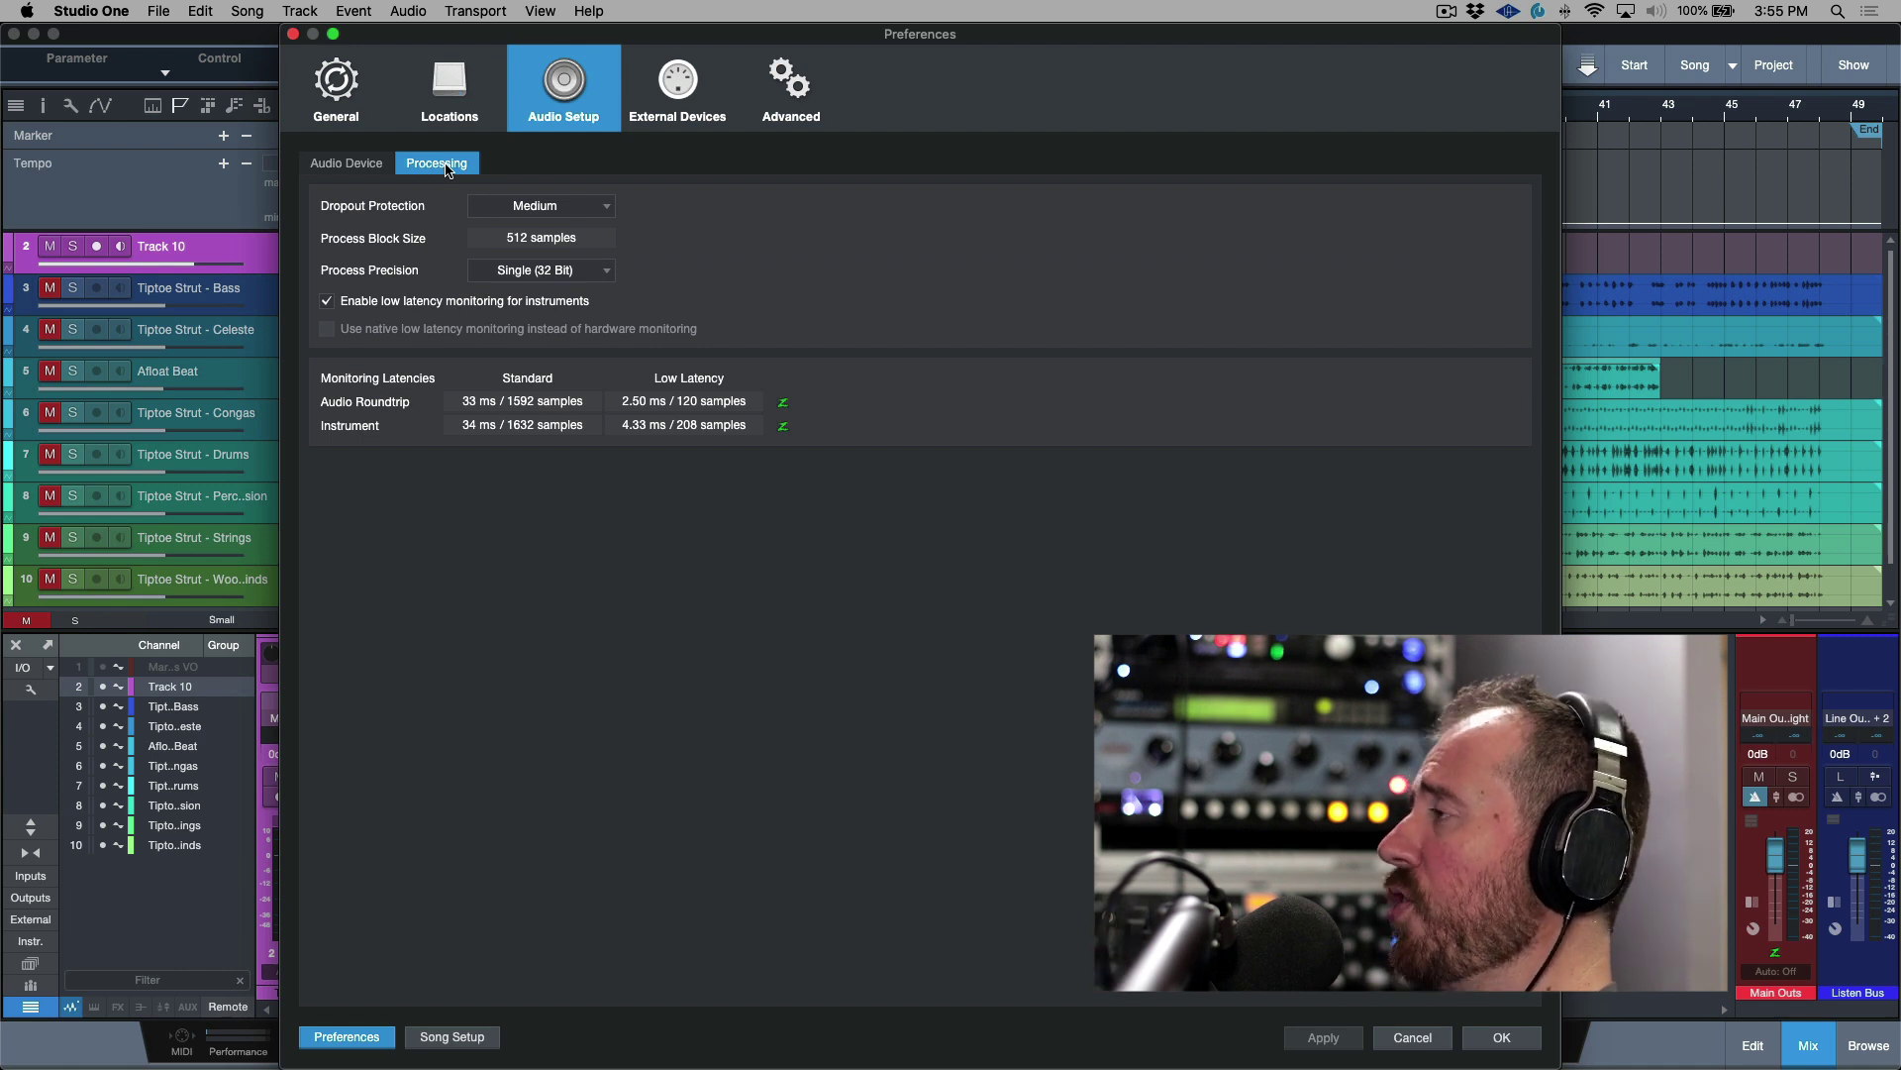
Try Dropout Protection at Minimum and Low, then set it to Medium
{"action": "left_click", "coordinate": [574, 212]}
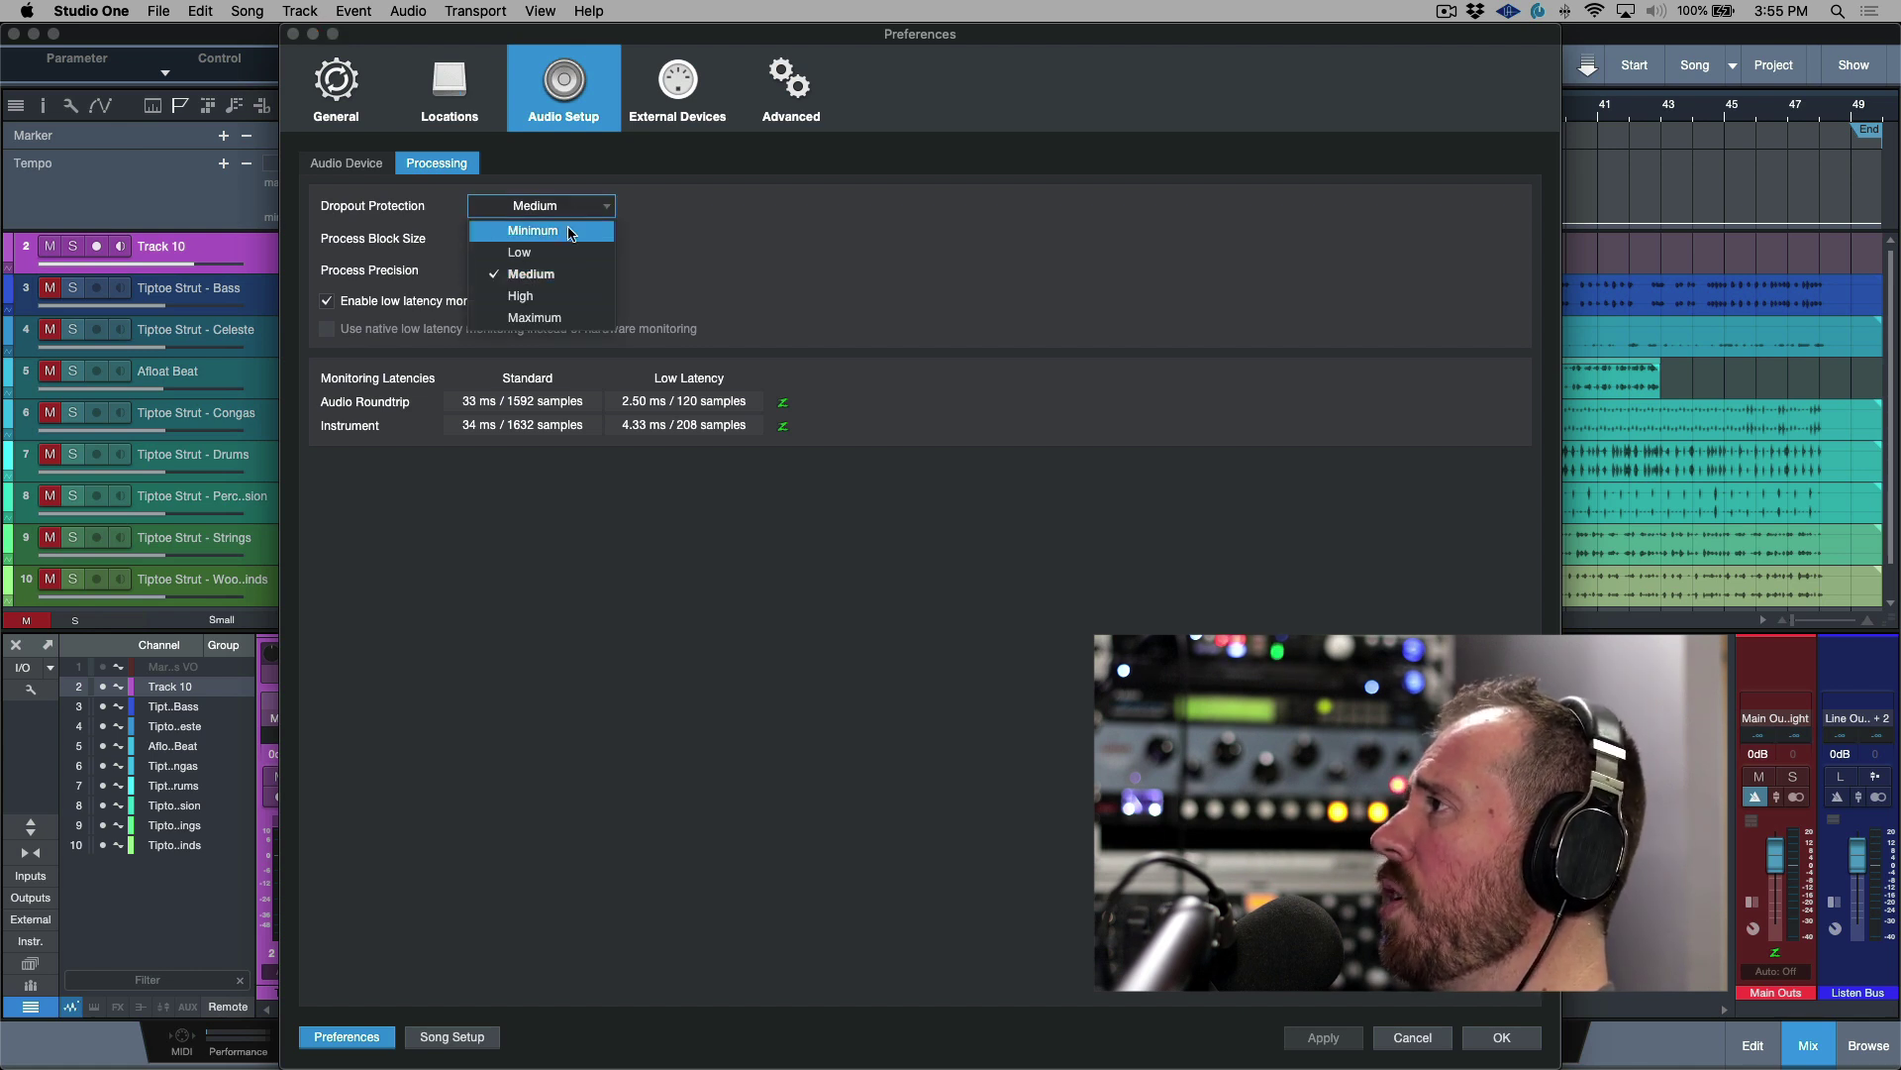
{"action": "left_click", "coordinate": [571, 230]}
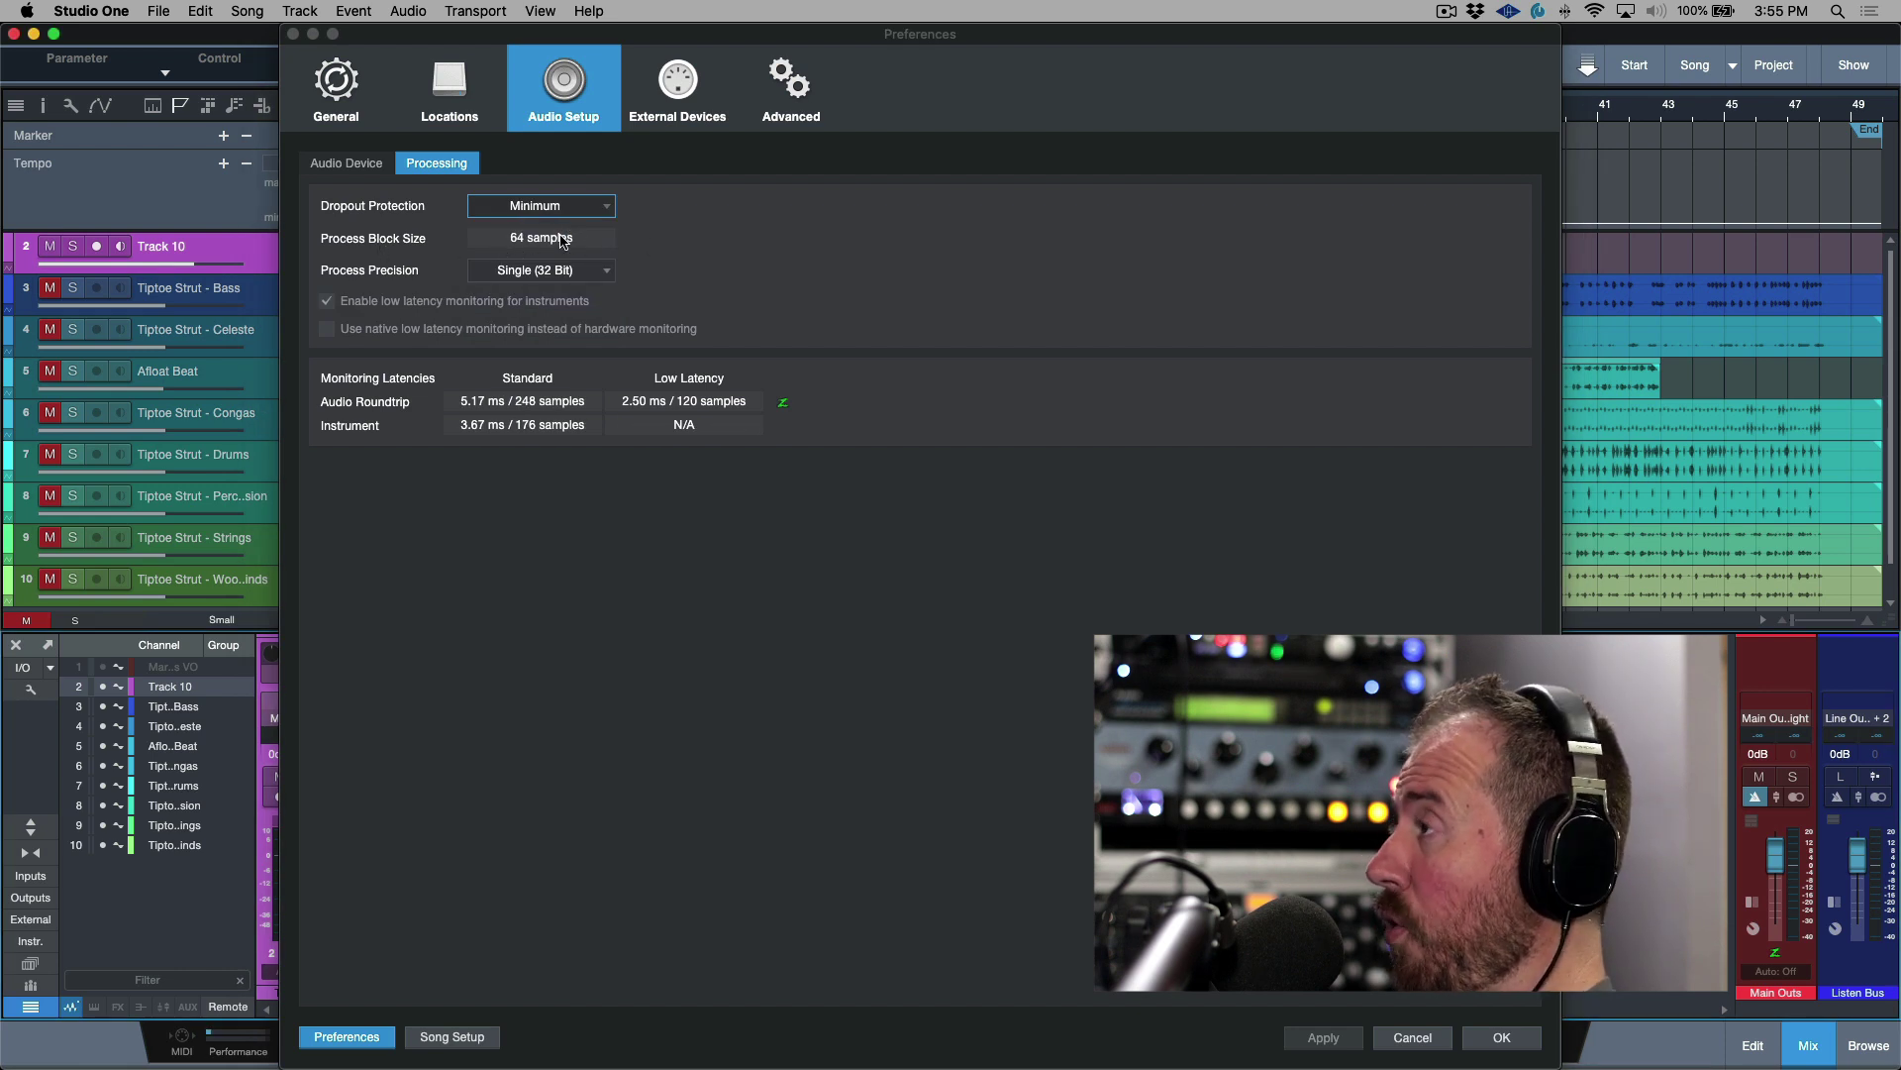
{"action": "left_click", "coordinate": [565, 208]}
{"action": "left_click", "coordinate": [536, 232]}
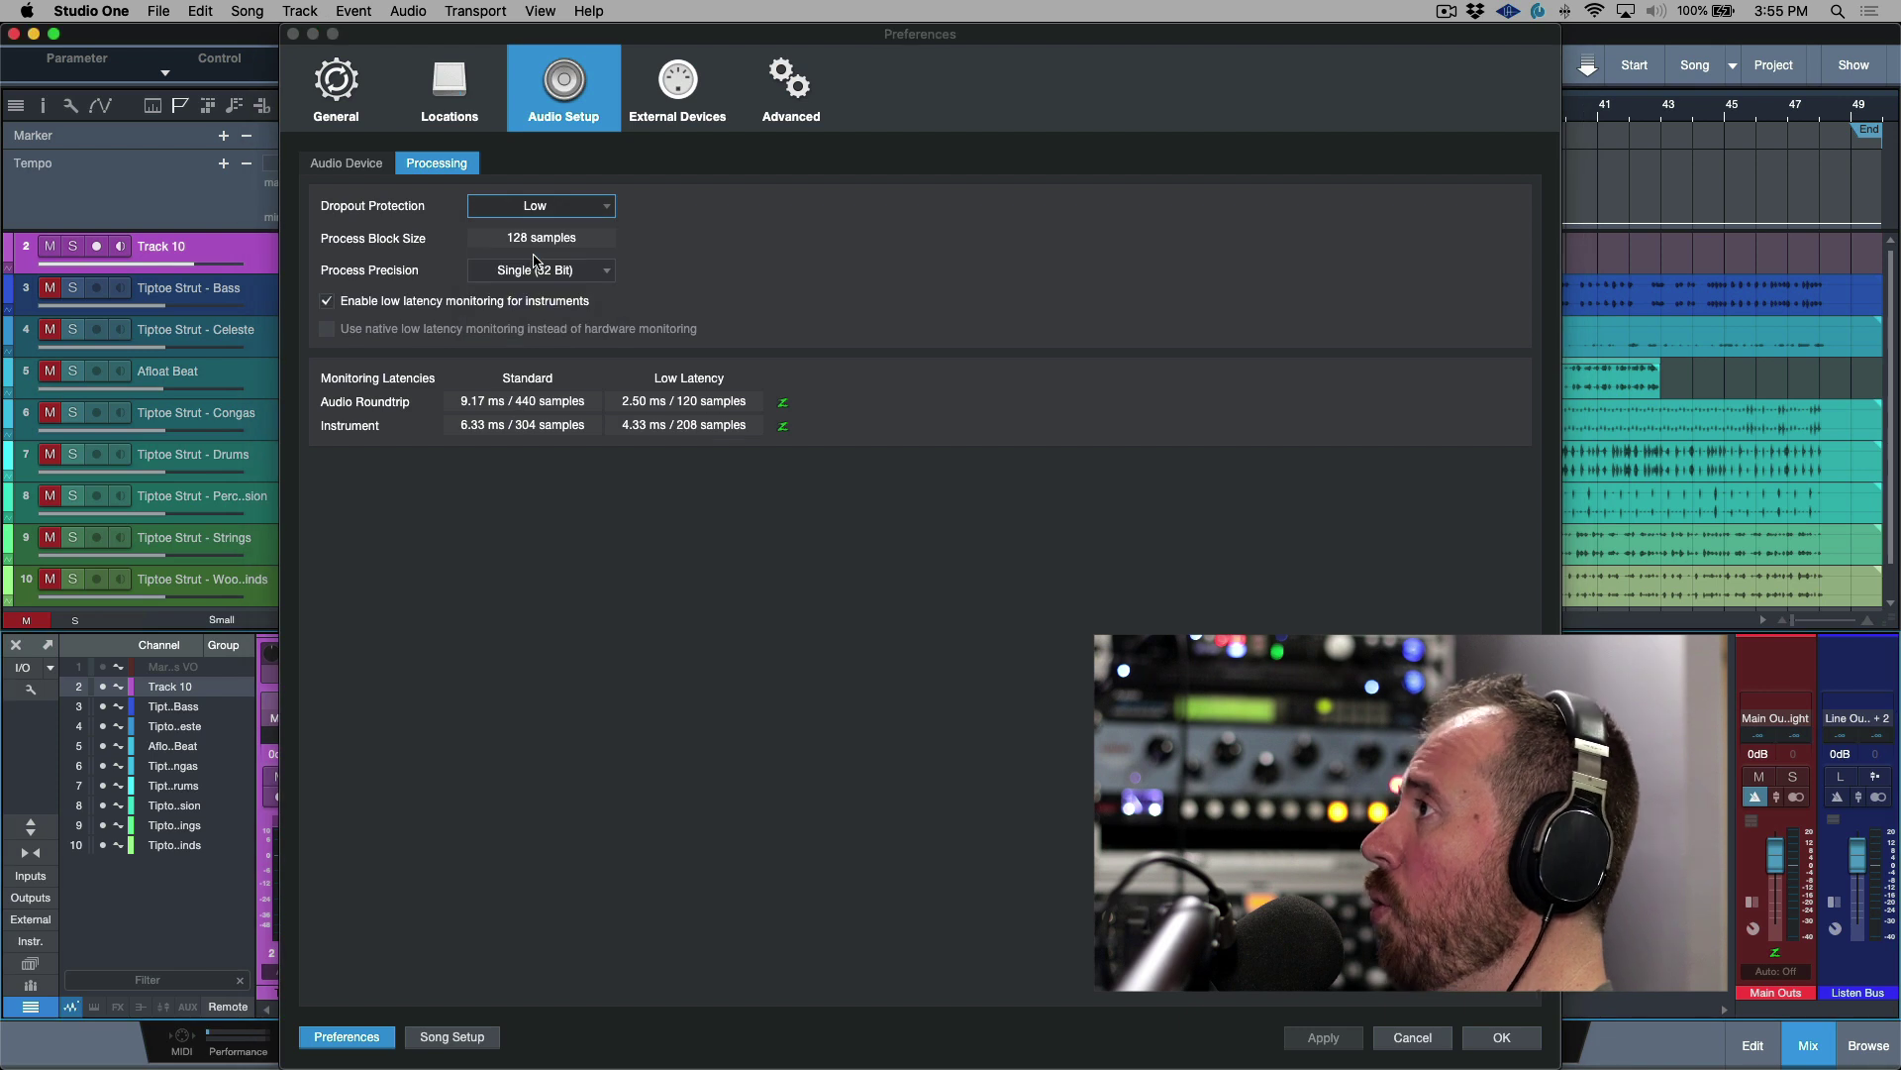
{"action": "left_click", "coordinate": [547, 210]}
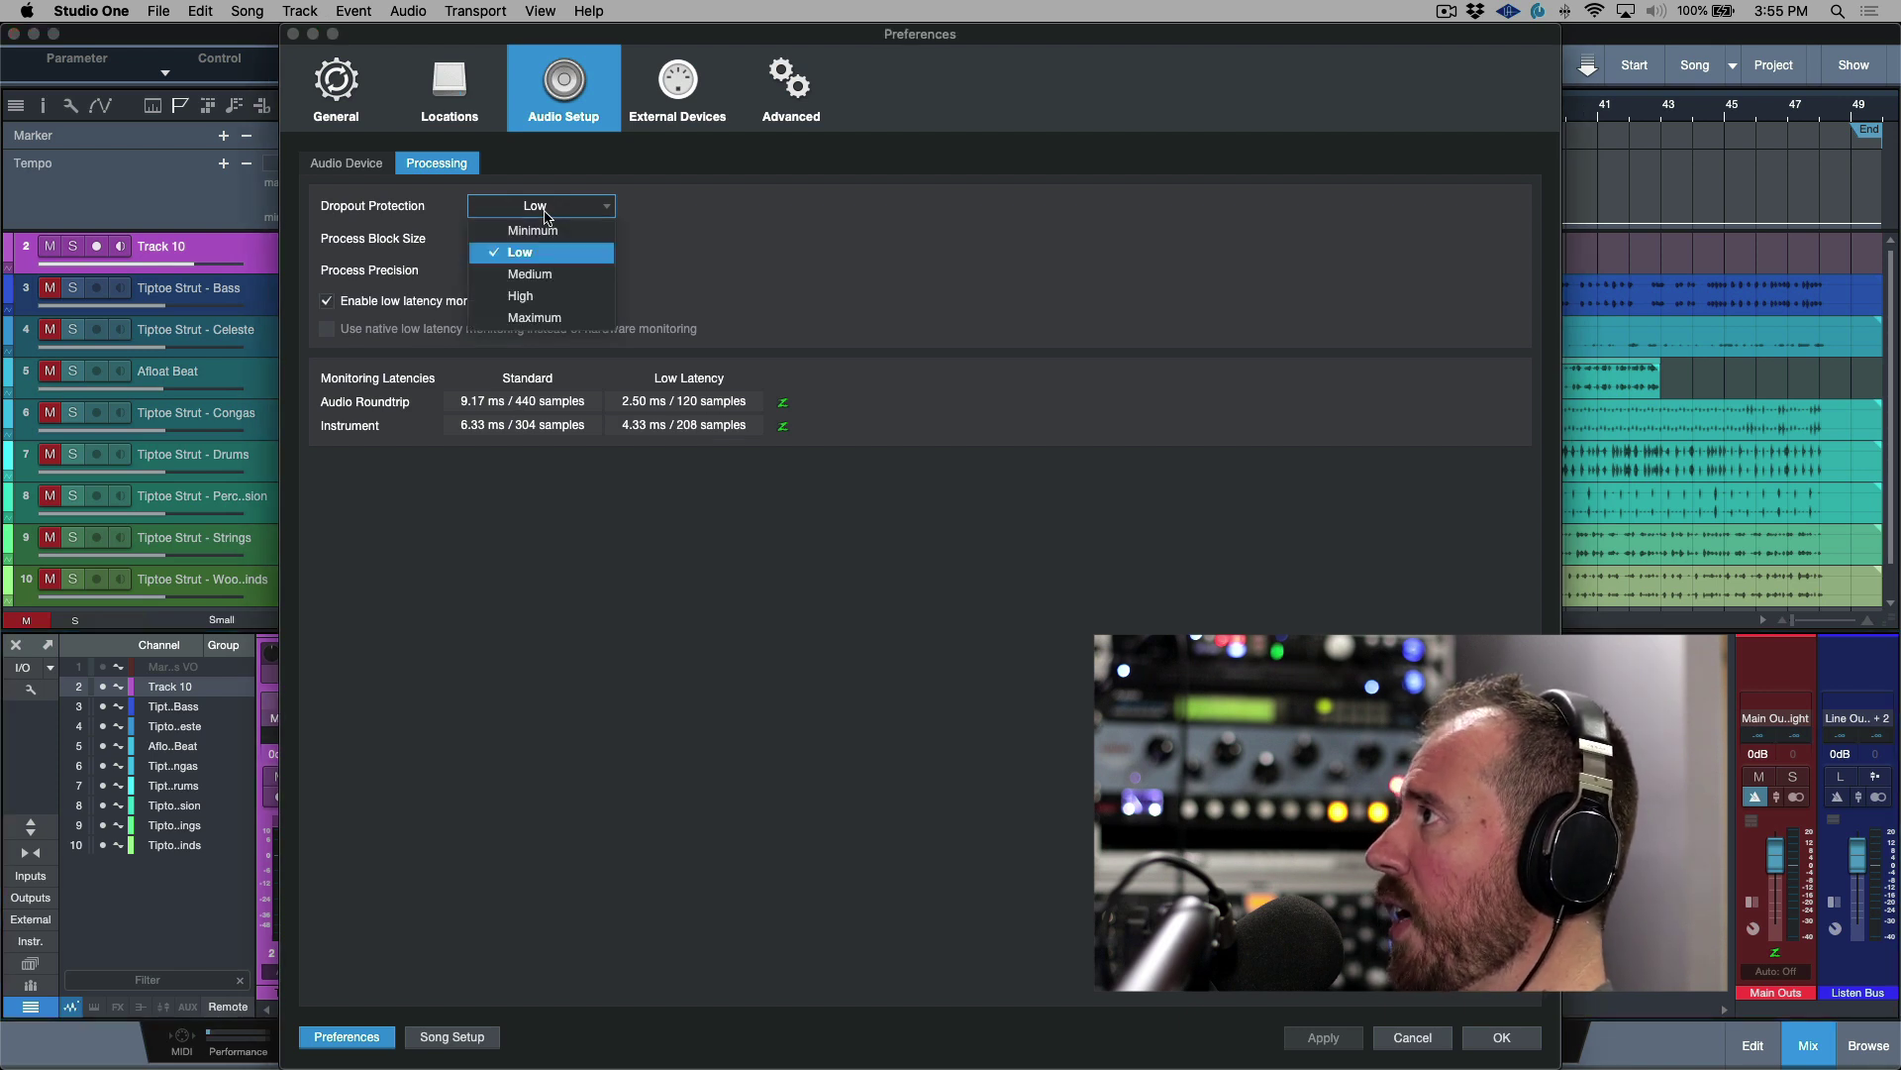
{"action": "left_click", "coordinate": [550, 272]}
Try Dropout Protection at High and Maximum, then return it to Medium
{"action": "left_click", "coordinate": [552, 212]}
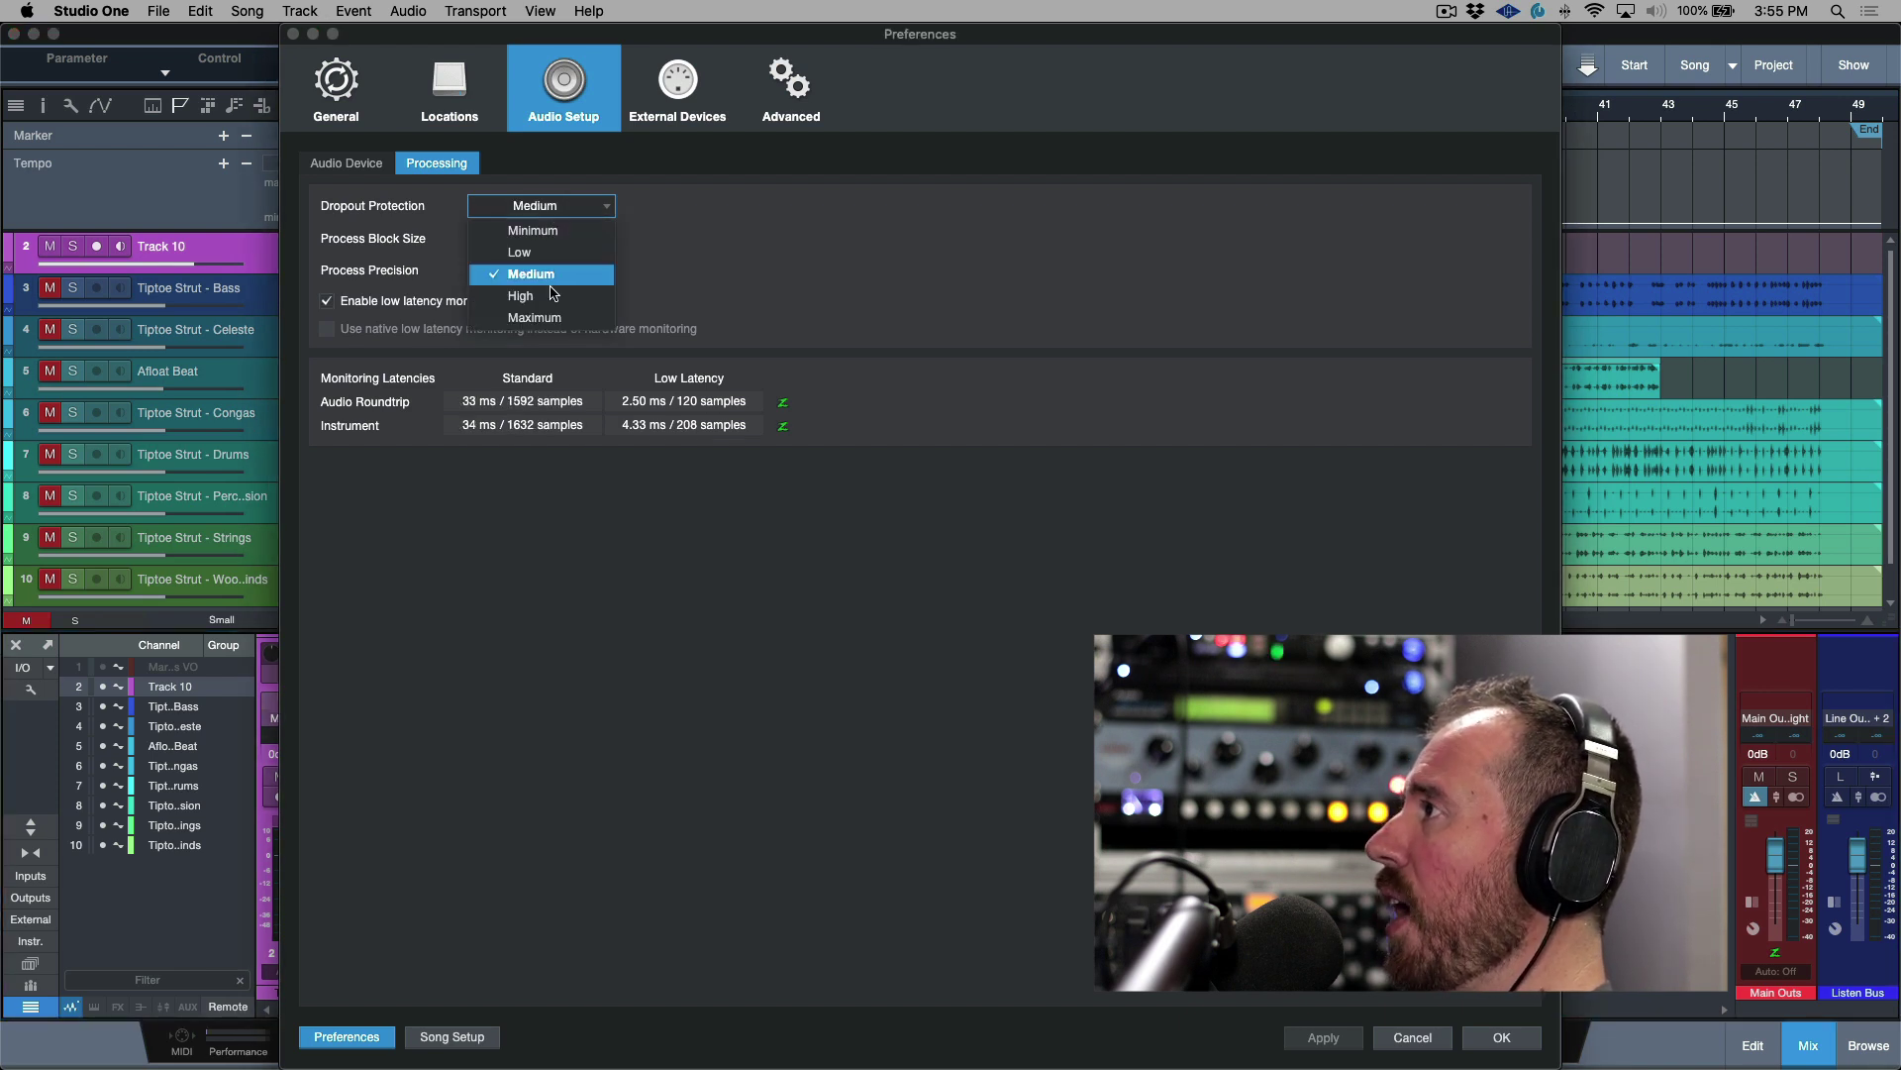
{"action": "left_click", "coordinate": [548, 295]}
{"action": "left_click", "coordinate": [562, 210]}
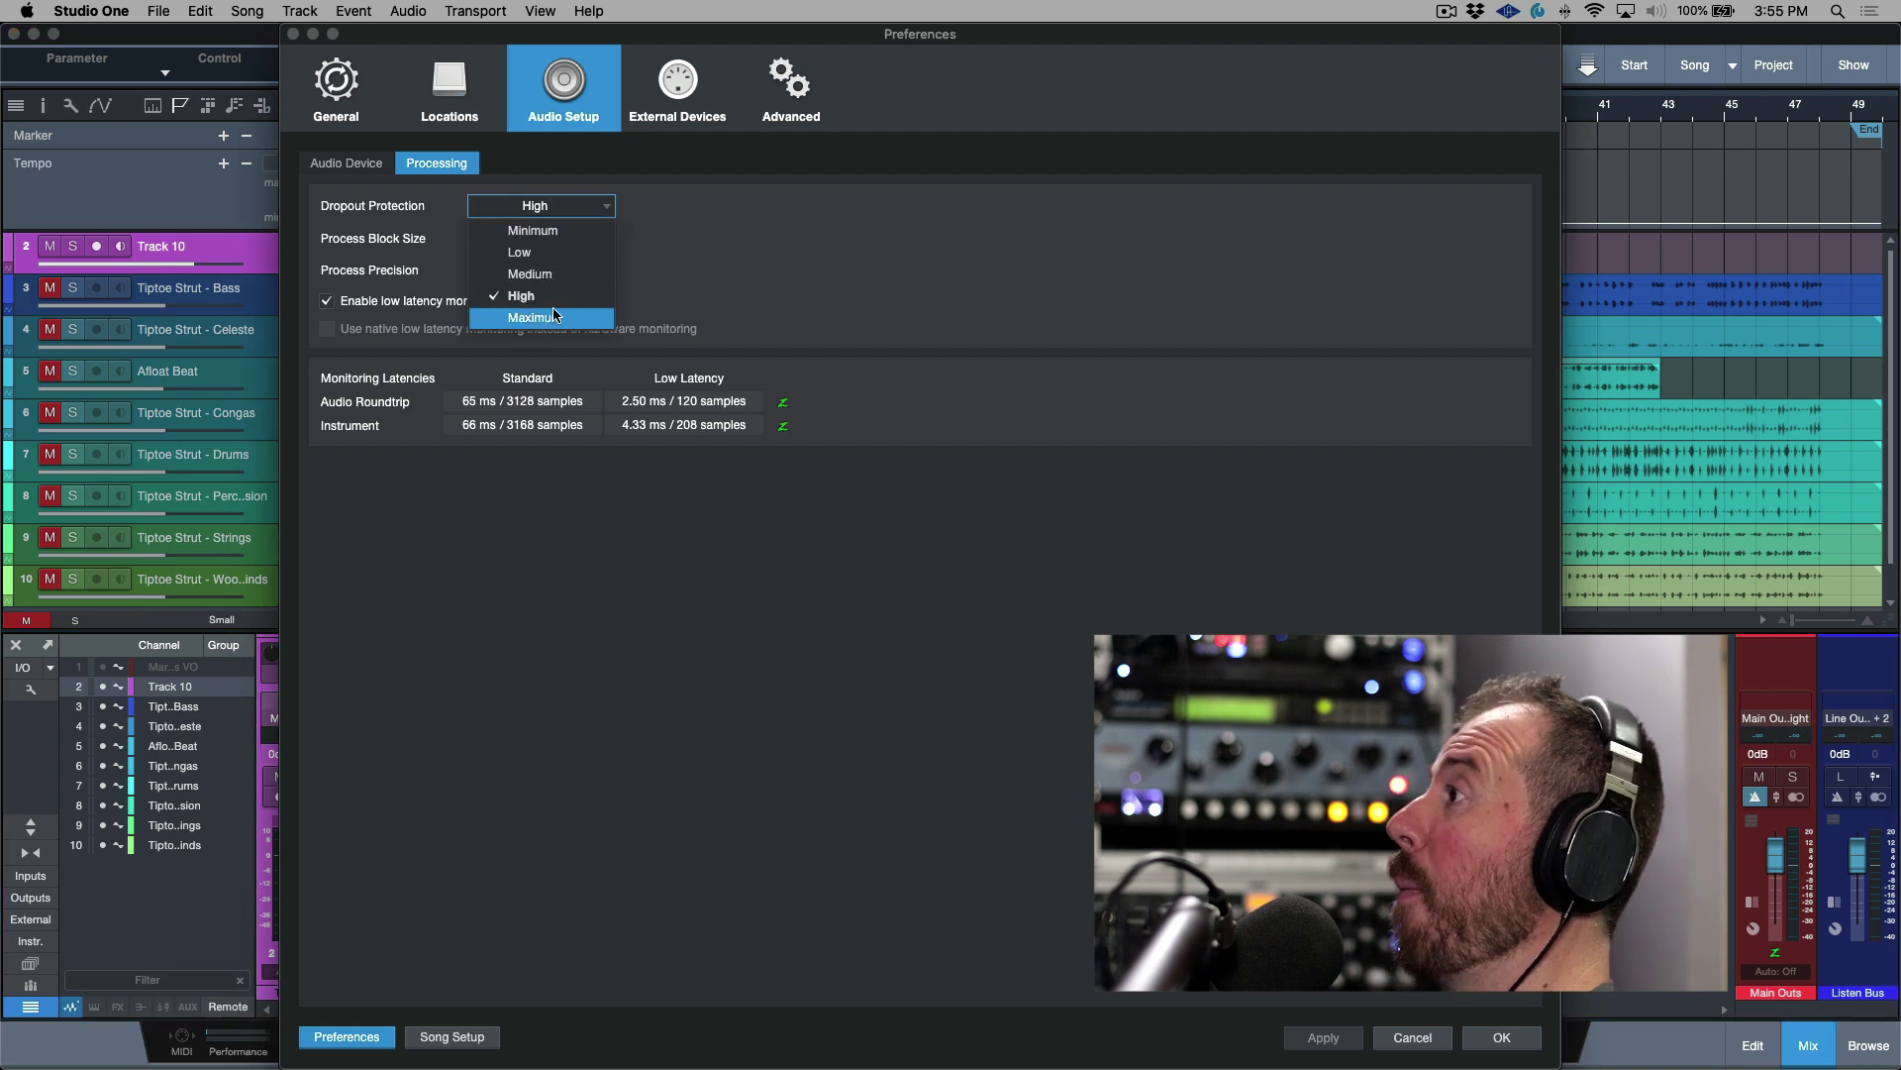
{"action": "left_click", "coordinate": [553, 315]}
{"action": "left_click", "coordinate": [556, 210]}
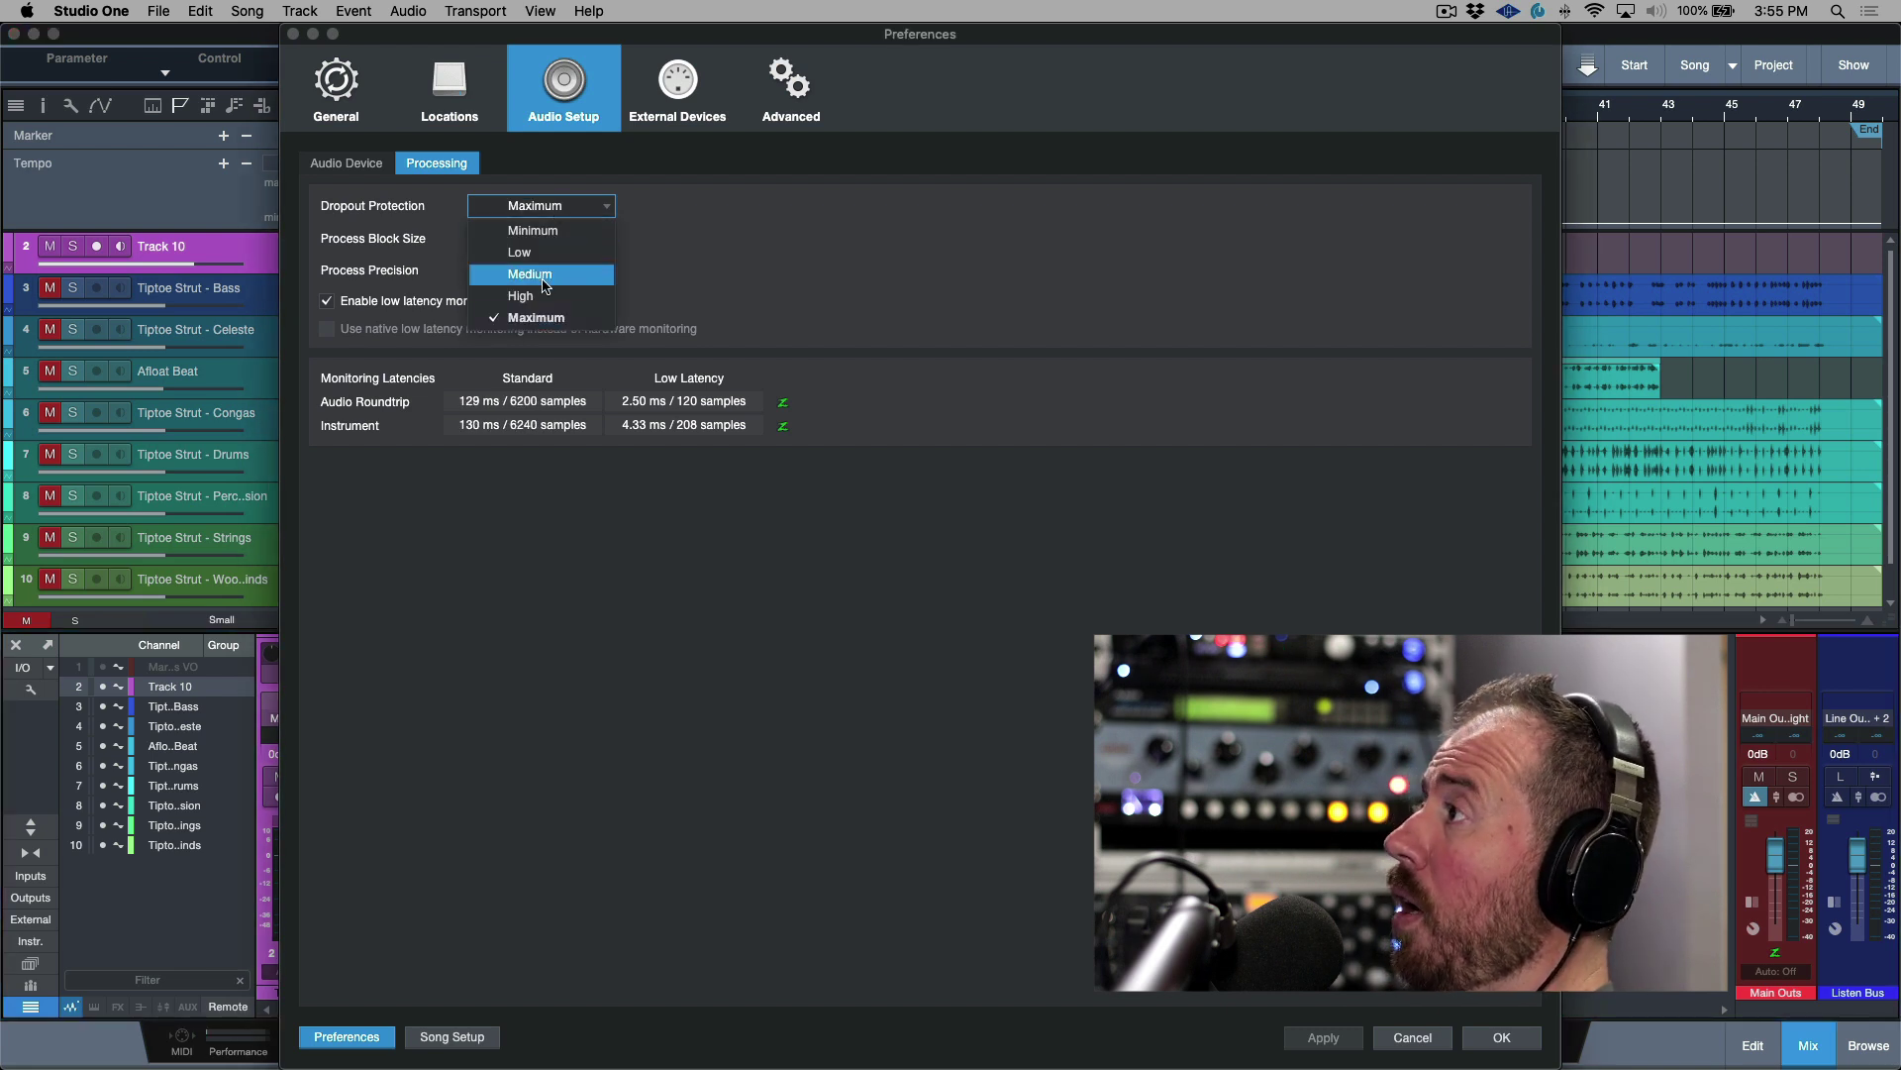
{"action": "left_click", "coordinate": [547, 275]}
{"action": "left_click", "coordinate": [926, 118]}
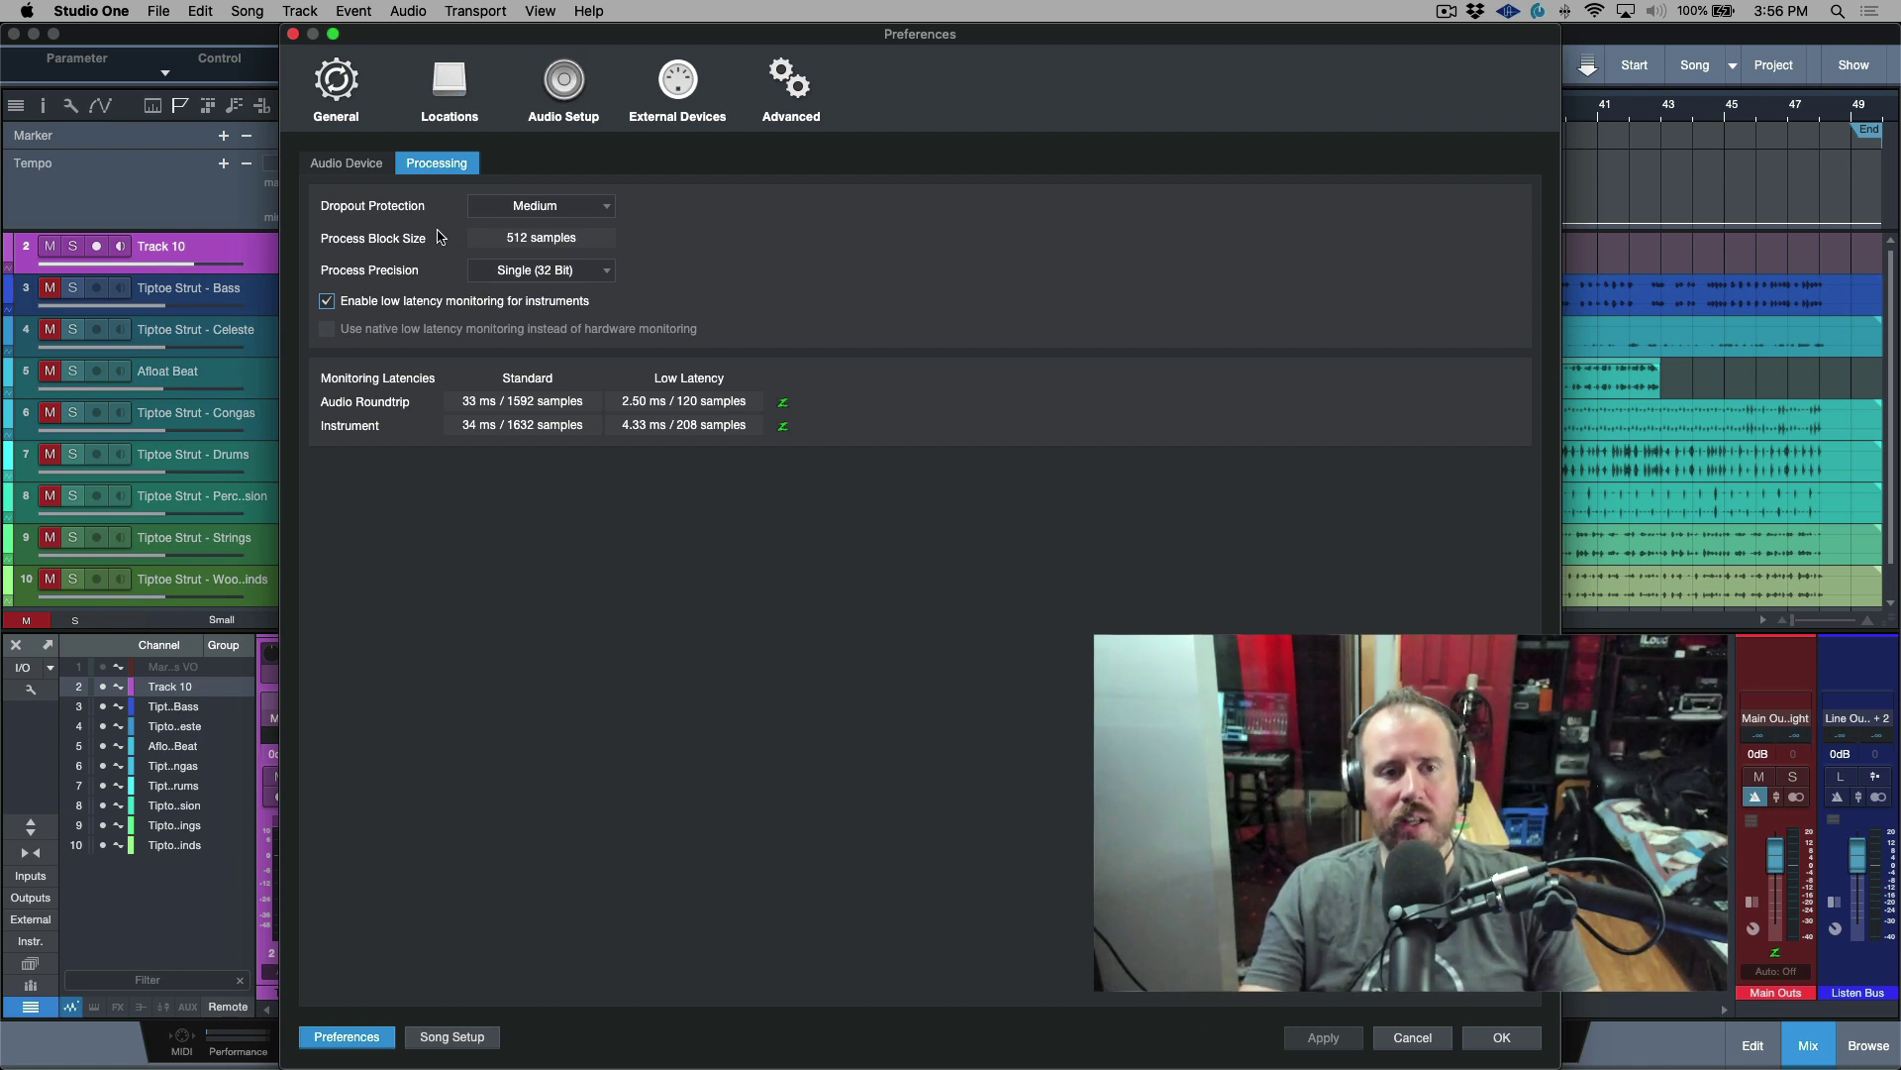
Compare latencies between the Audio Device and Processing tabs, ending on Audio Device (32 samples, 48 kHz)
{"action": "left_click", "coordinate": [347, 162]}
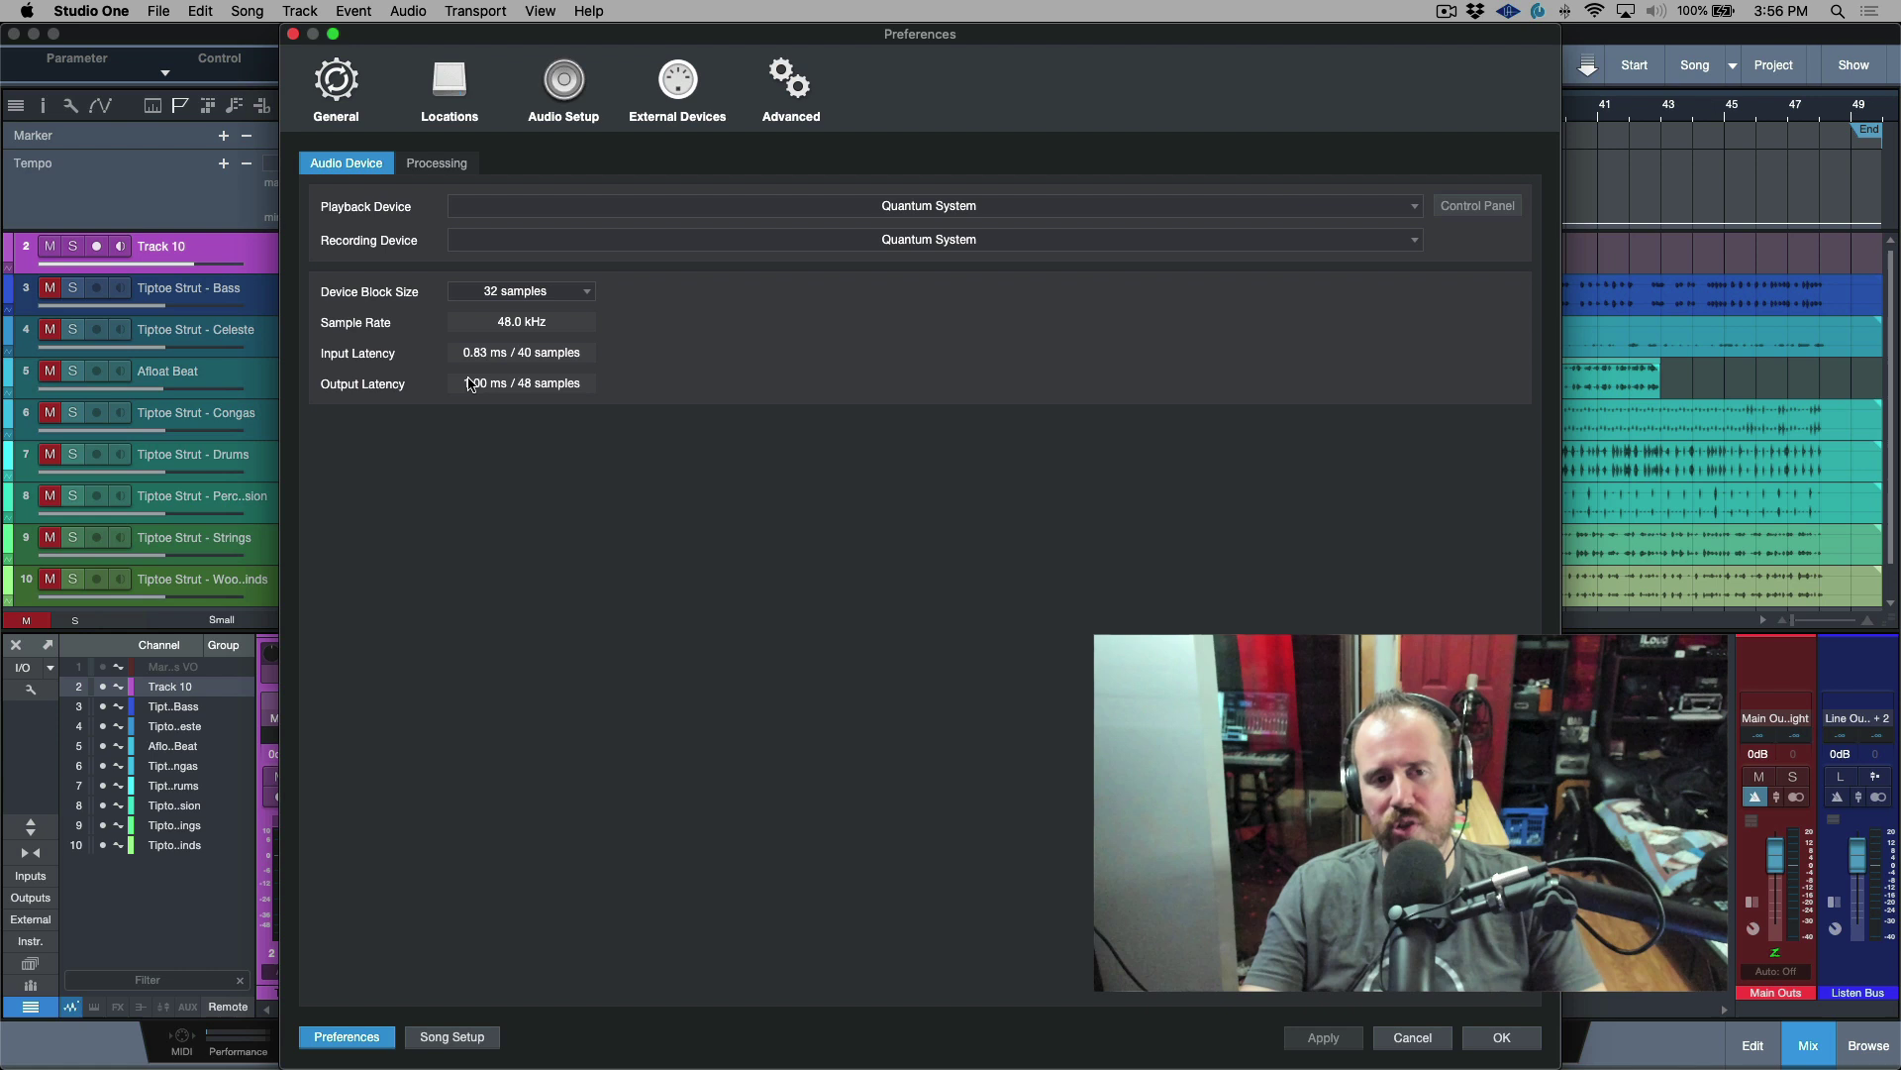
{"action": "left_click", "coordinate": [457, 170]}
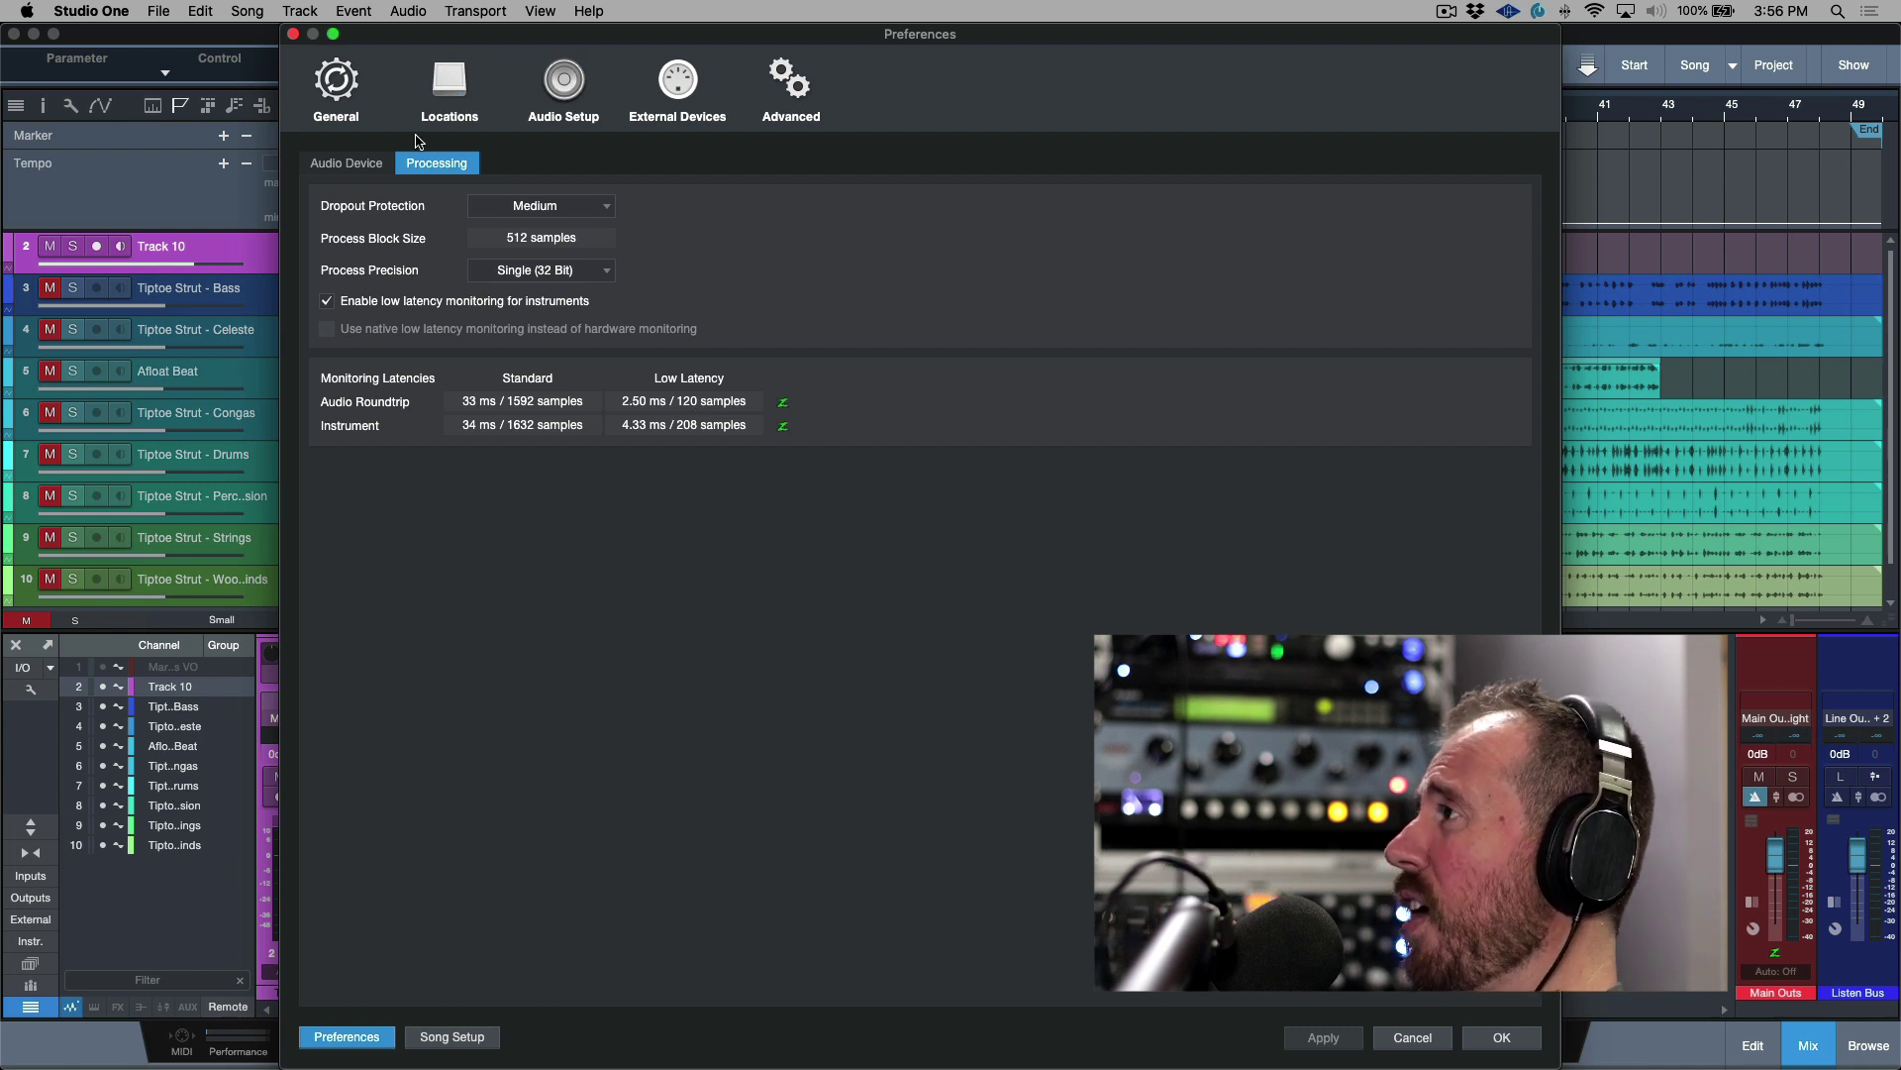
{"action": "left_click", "coordinate": [362, 168]}
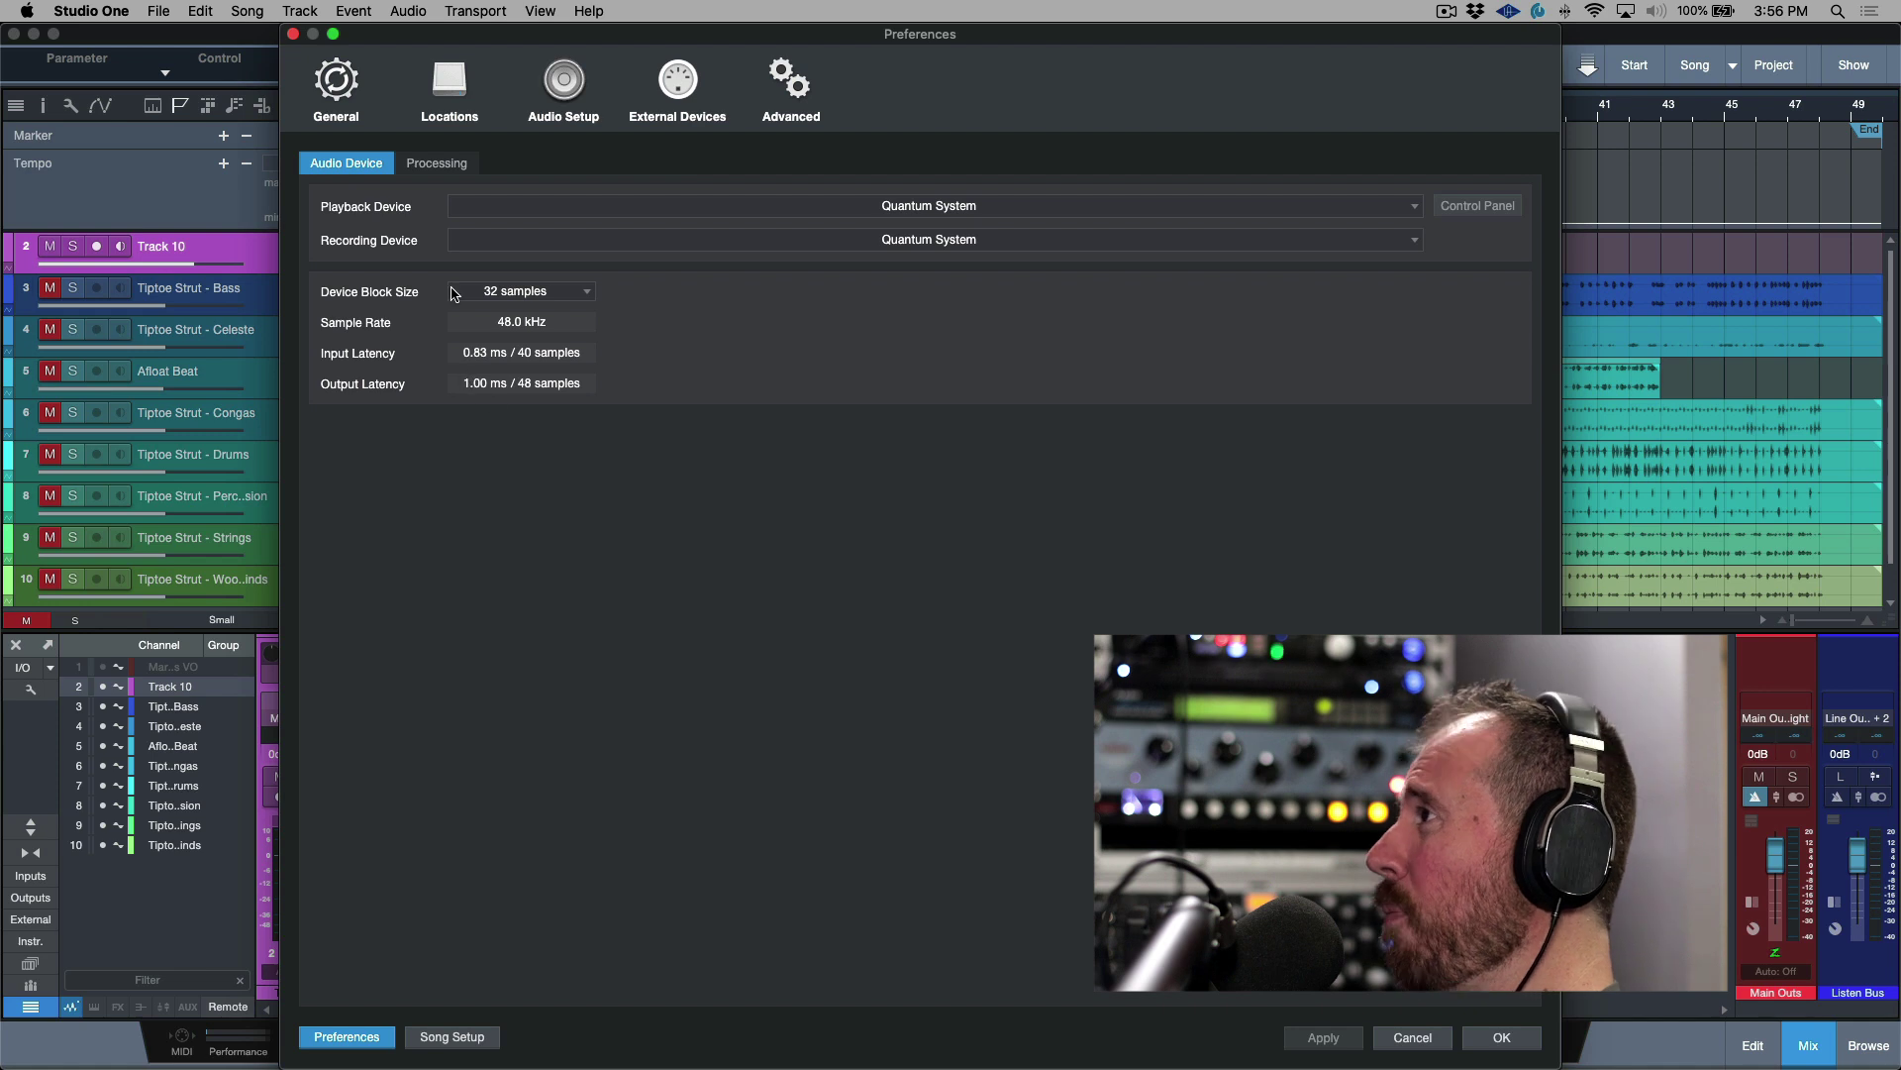
{"action": "left_click", "coordinate": [448, 170]}
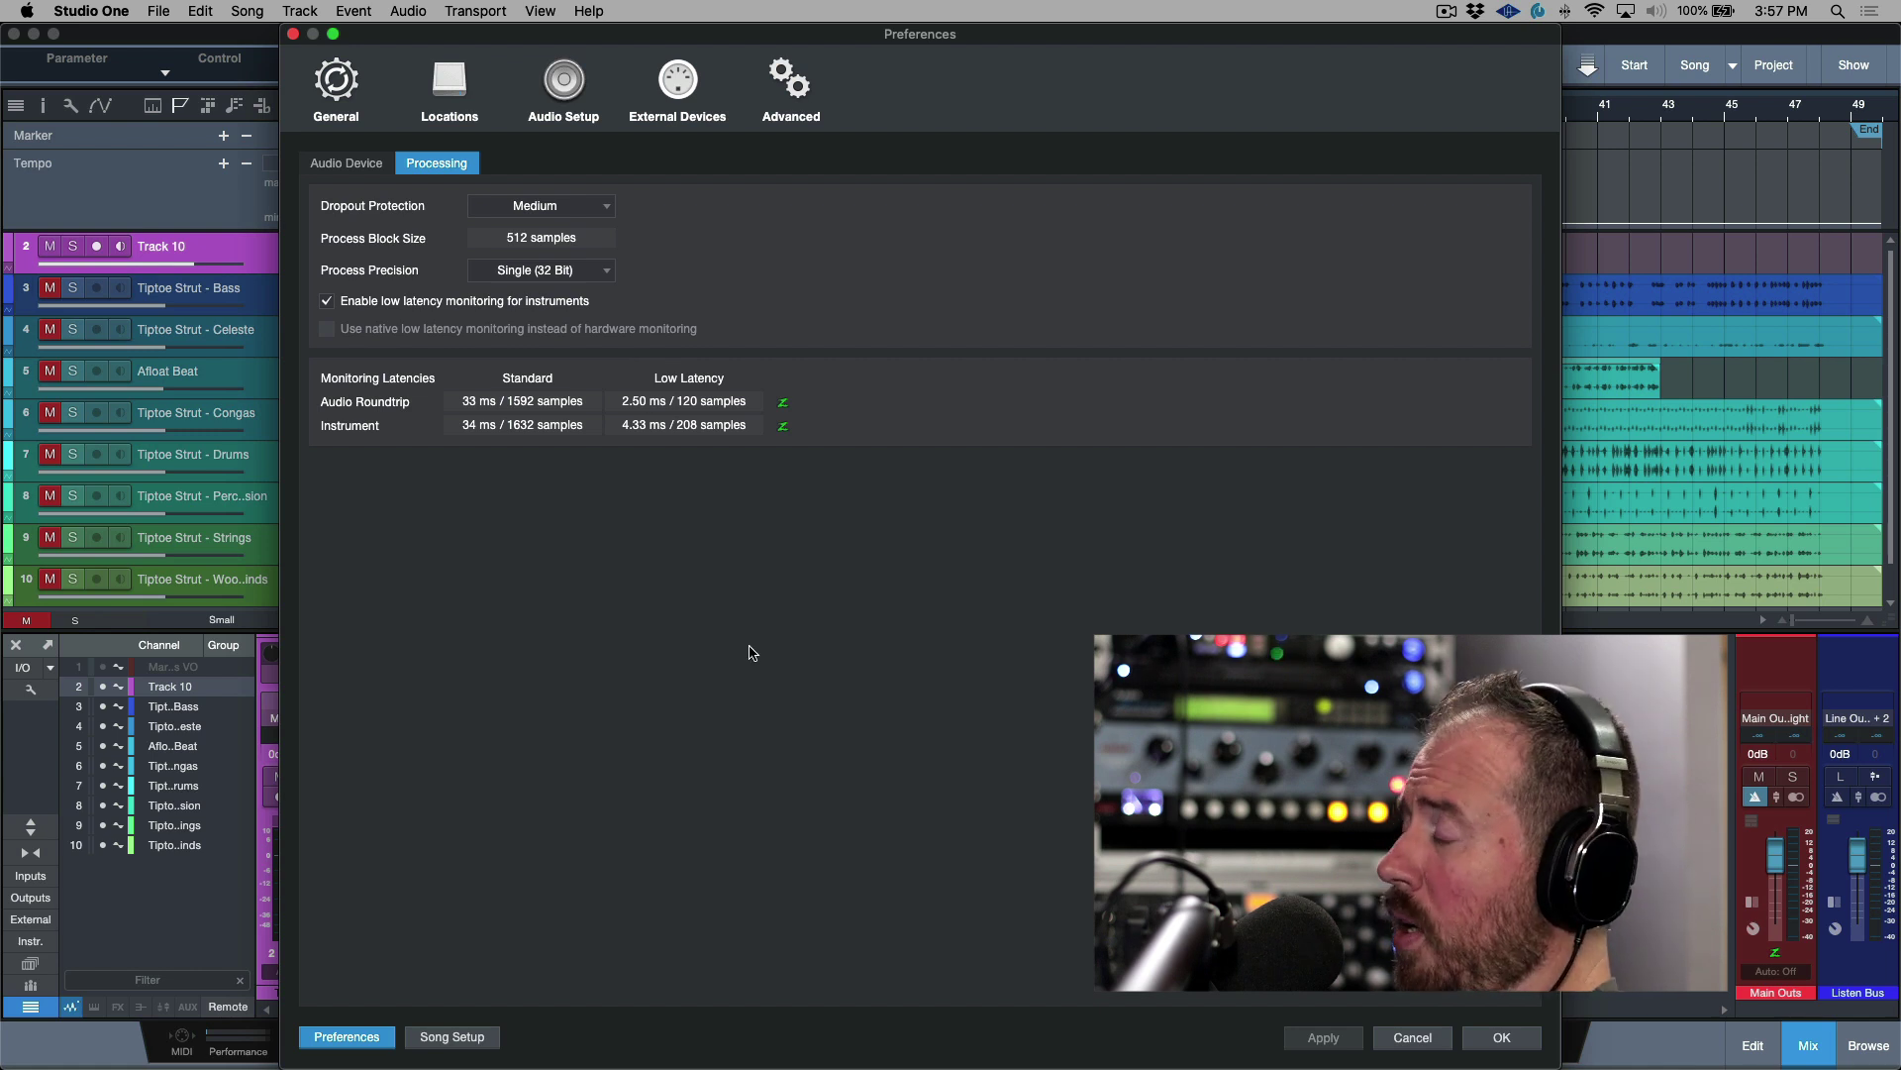
{"action": "left_click", "coordinate": [368, 170]}
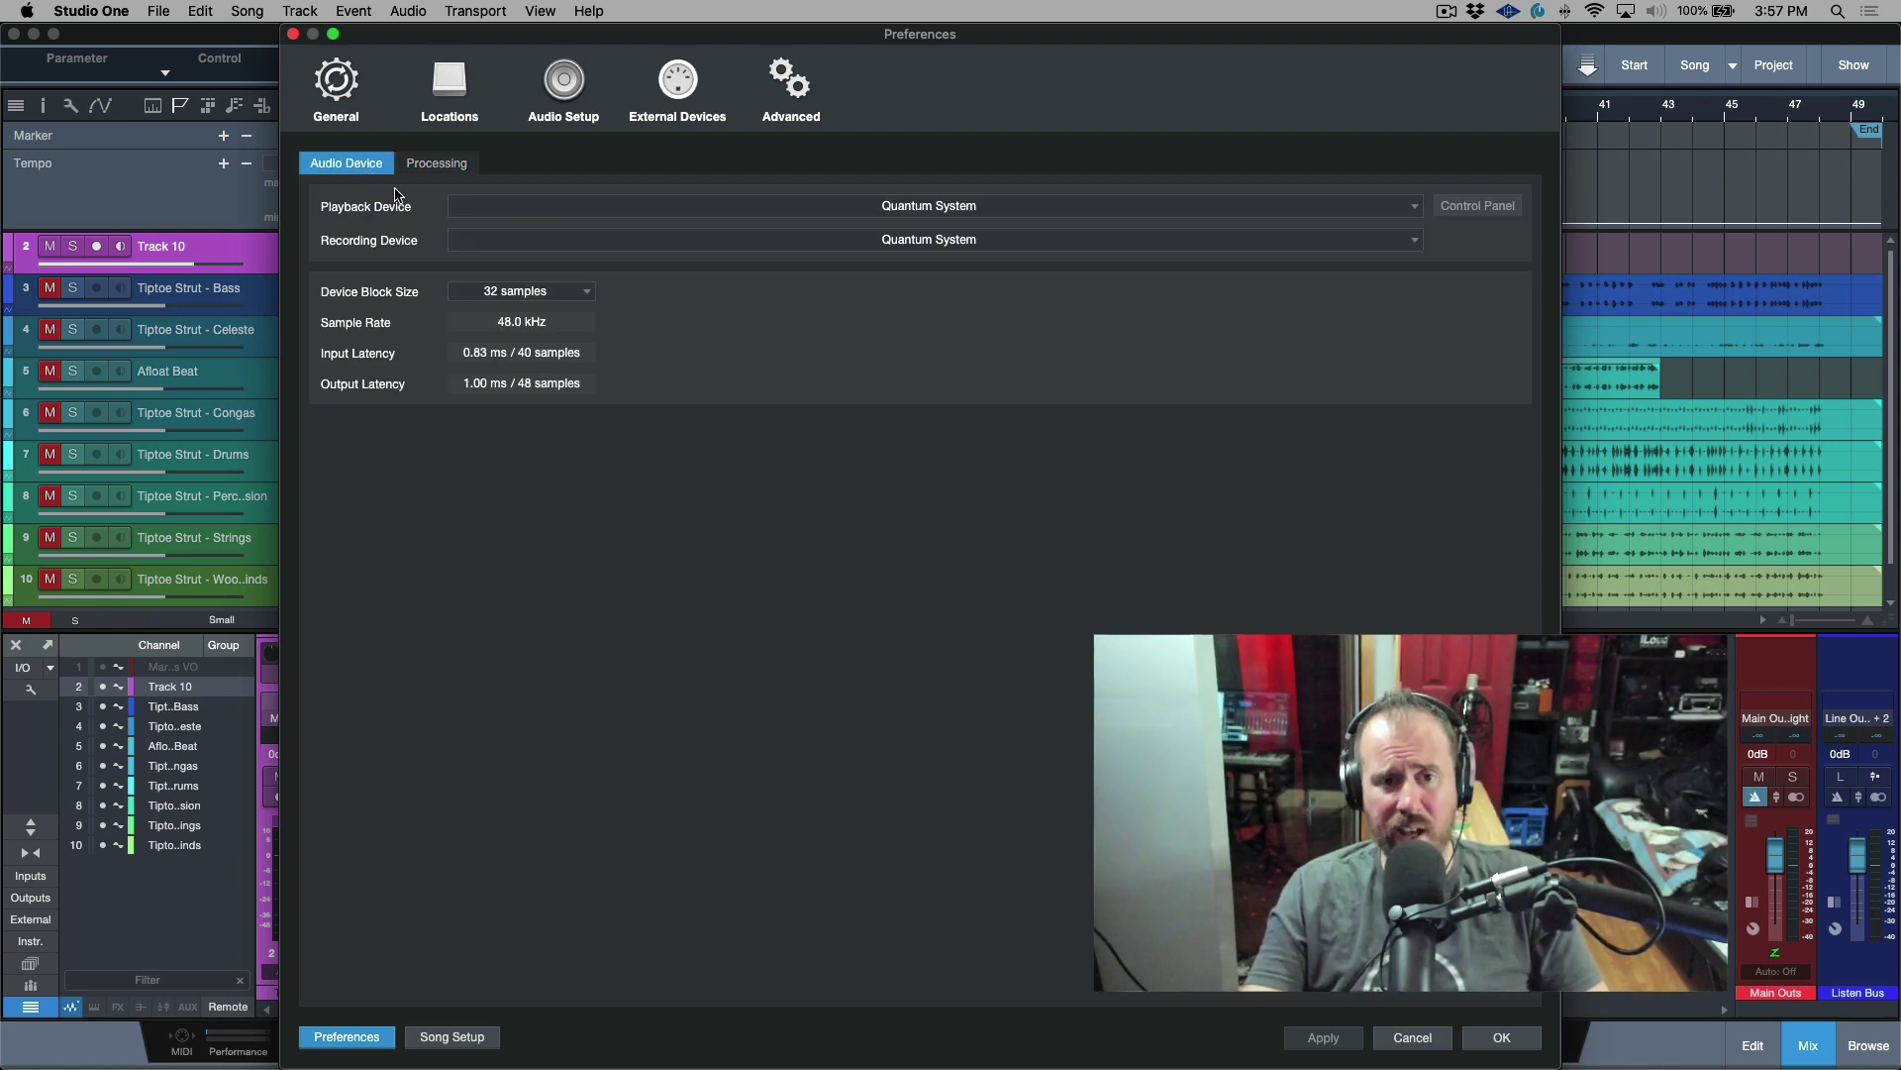
Launch musicMath and convert 88 samples at 48000 Hz, reading 1.83 ms
{"action": "key", "text": "F4"}
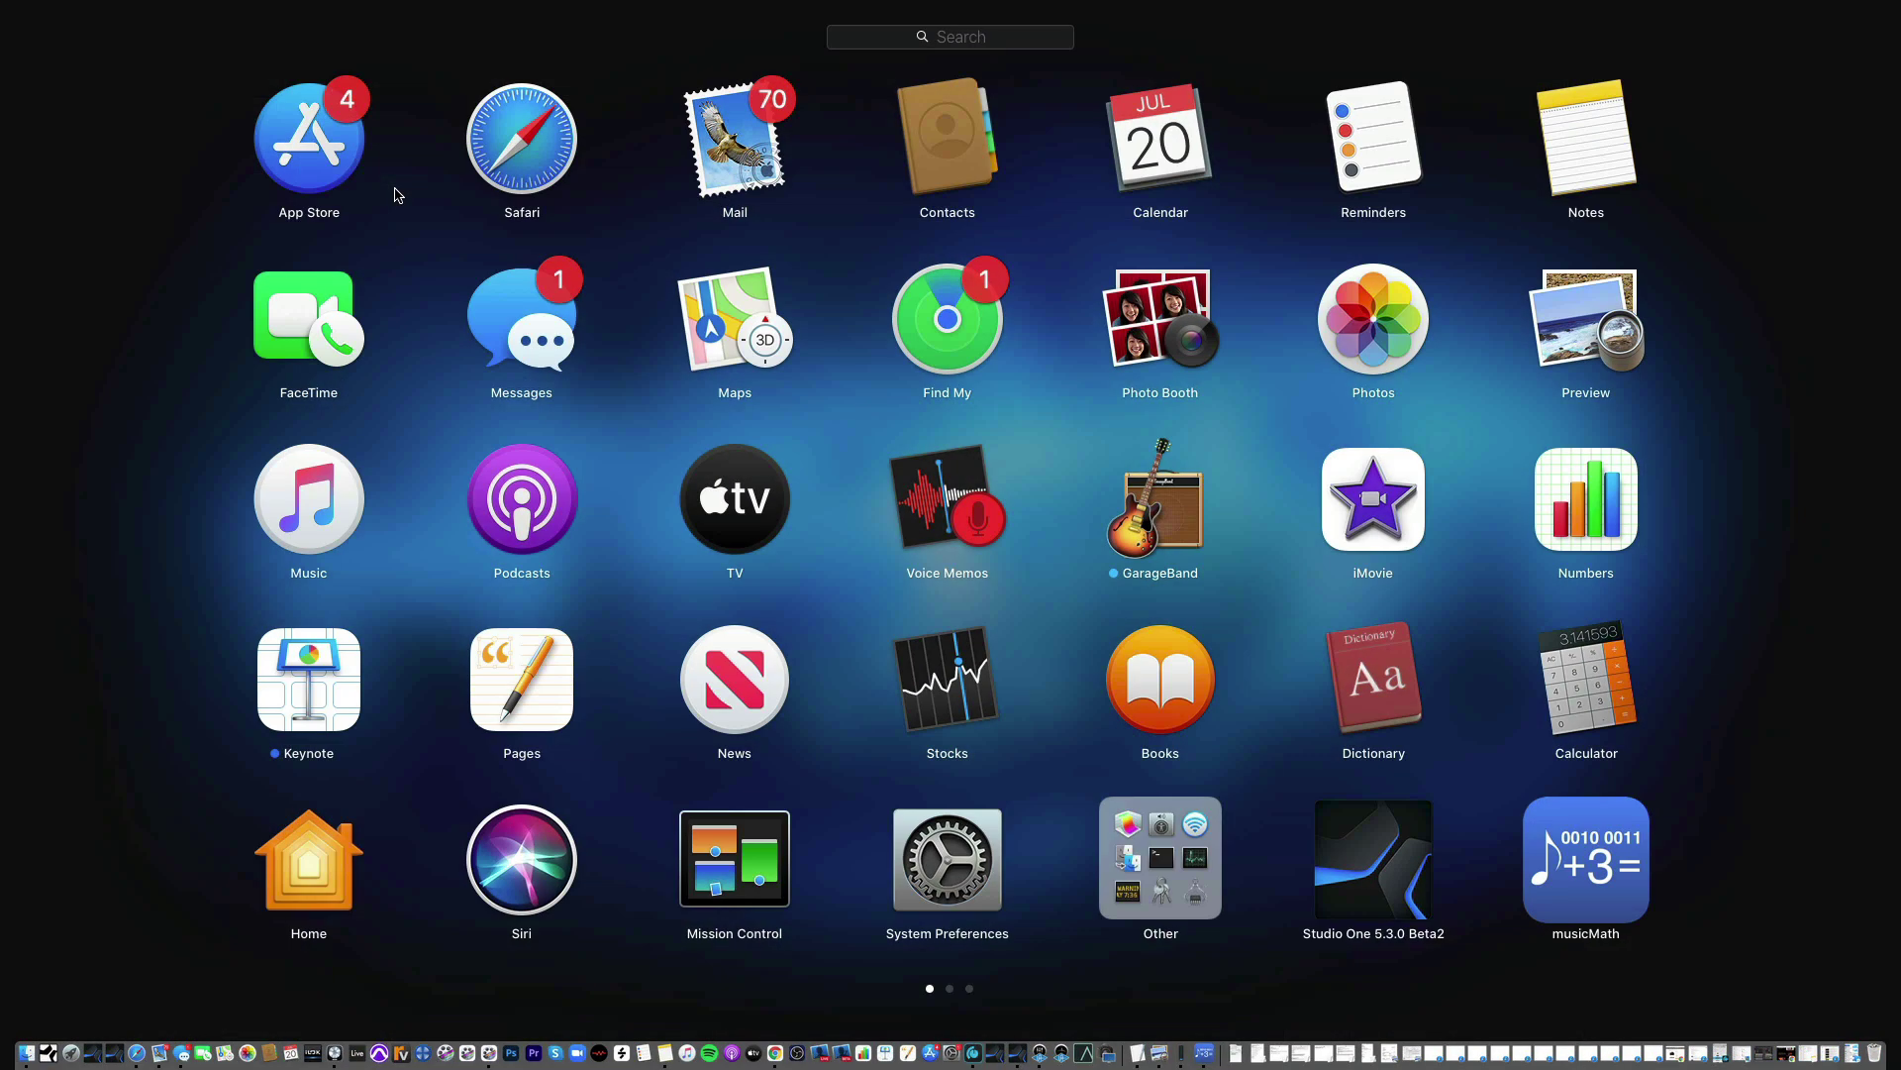
{"action": "type", "text": "music"}
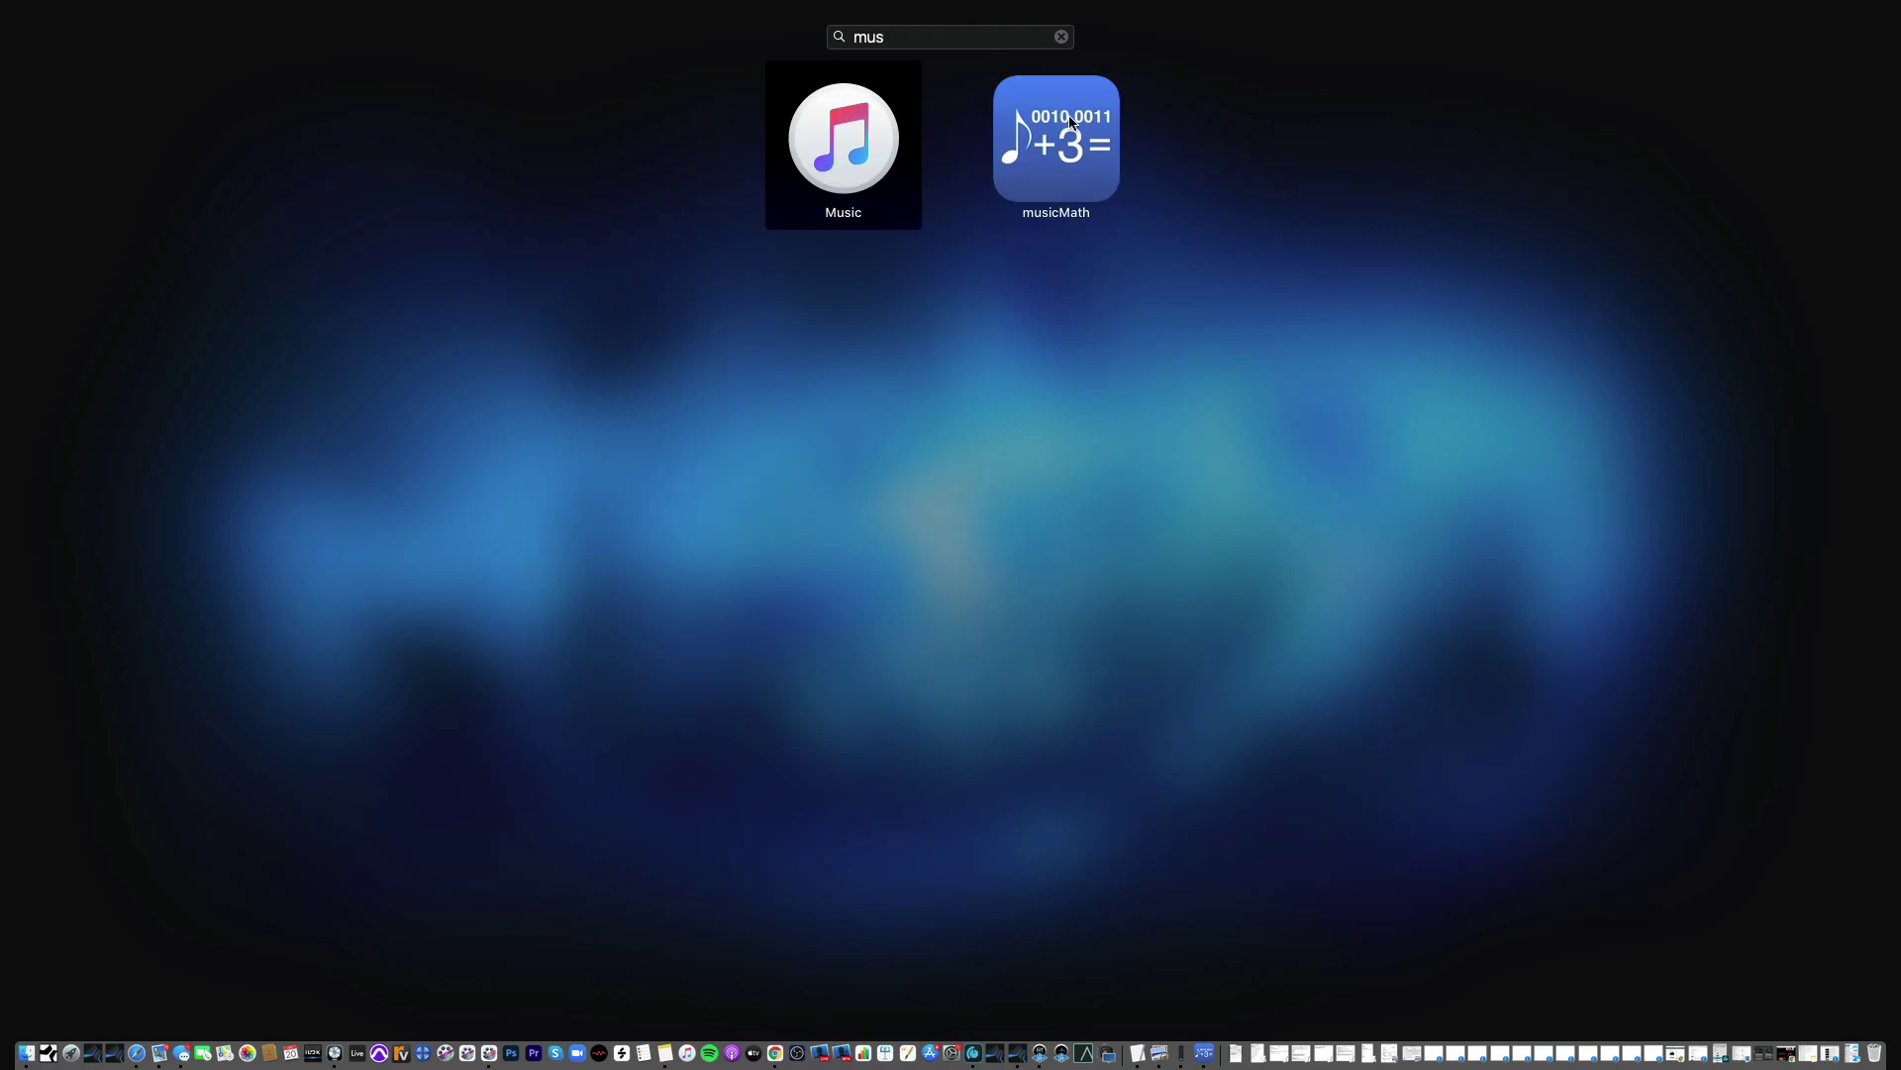
{"action": "left_click", "coordinate": [1100, 206]}
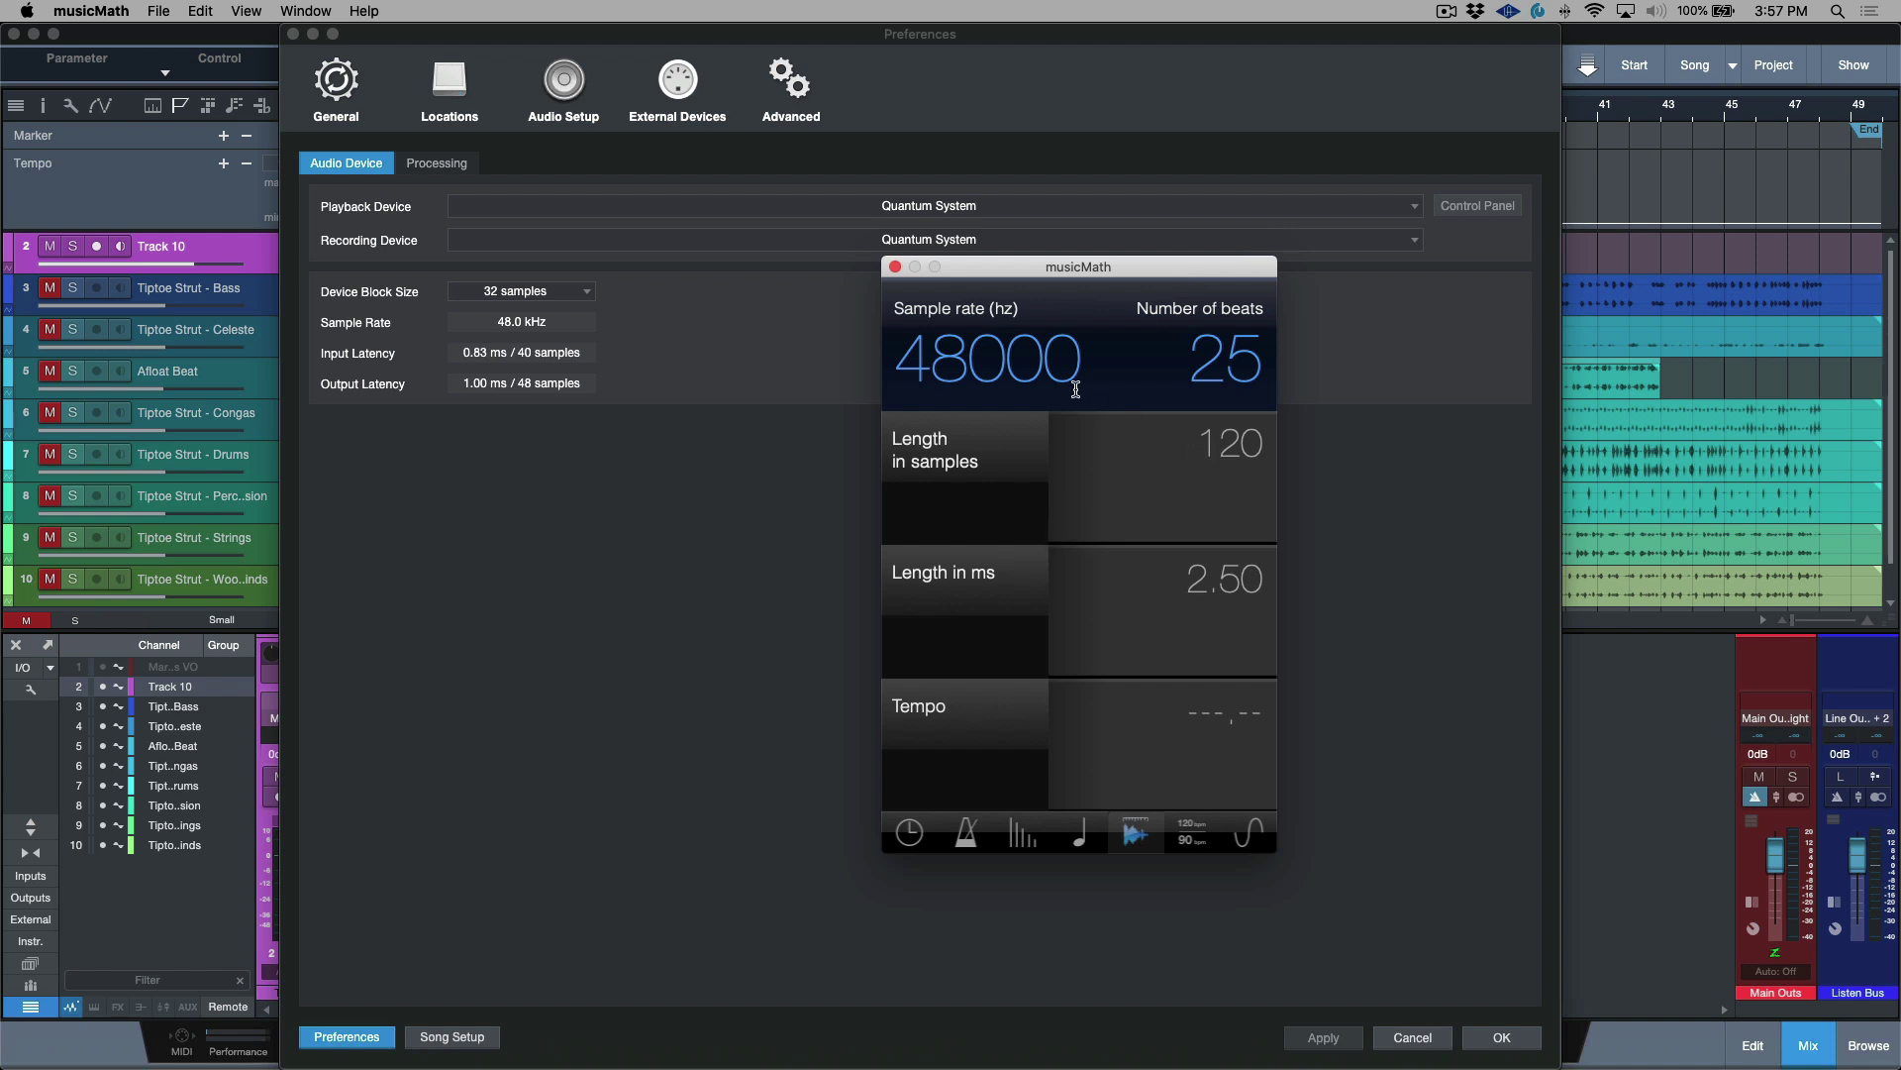
{"action": "double_click", "coordinate": [1196, 451]}
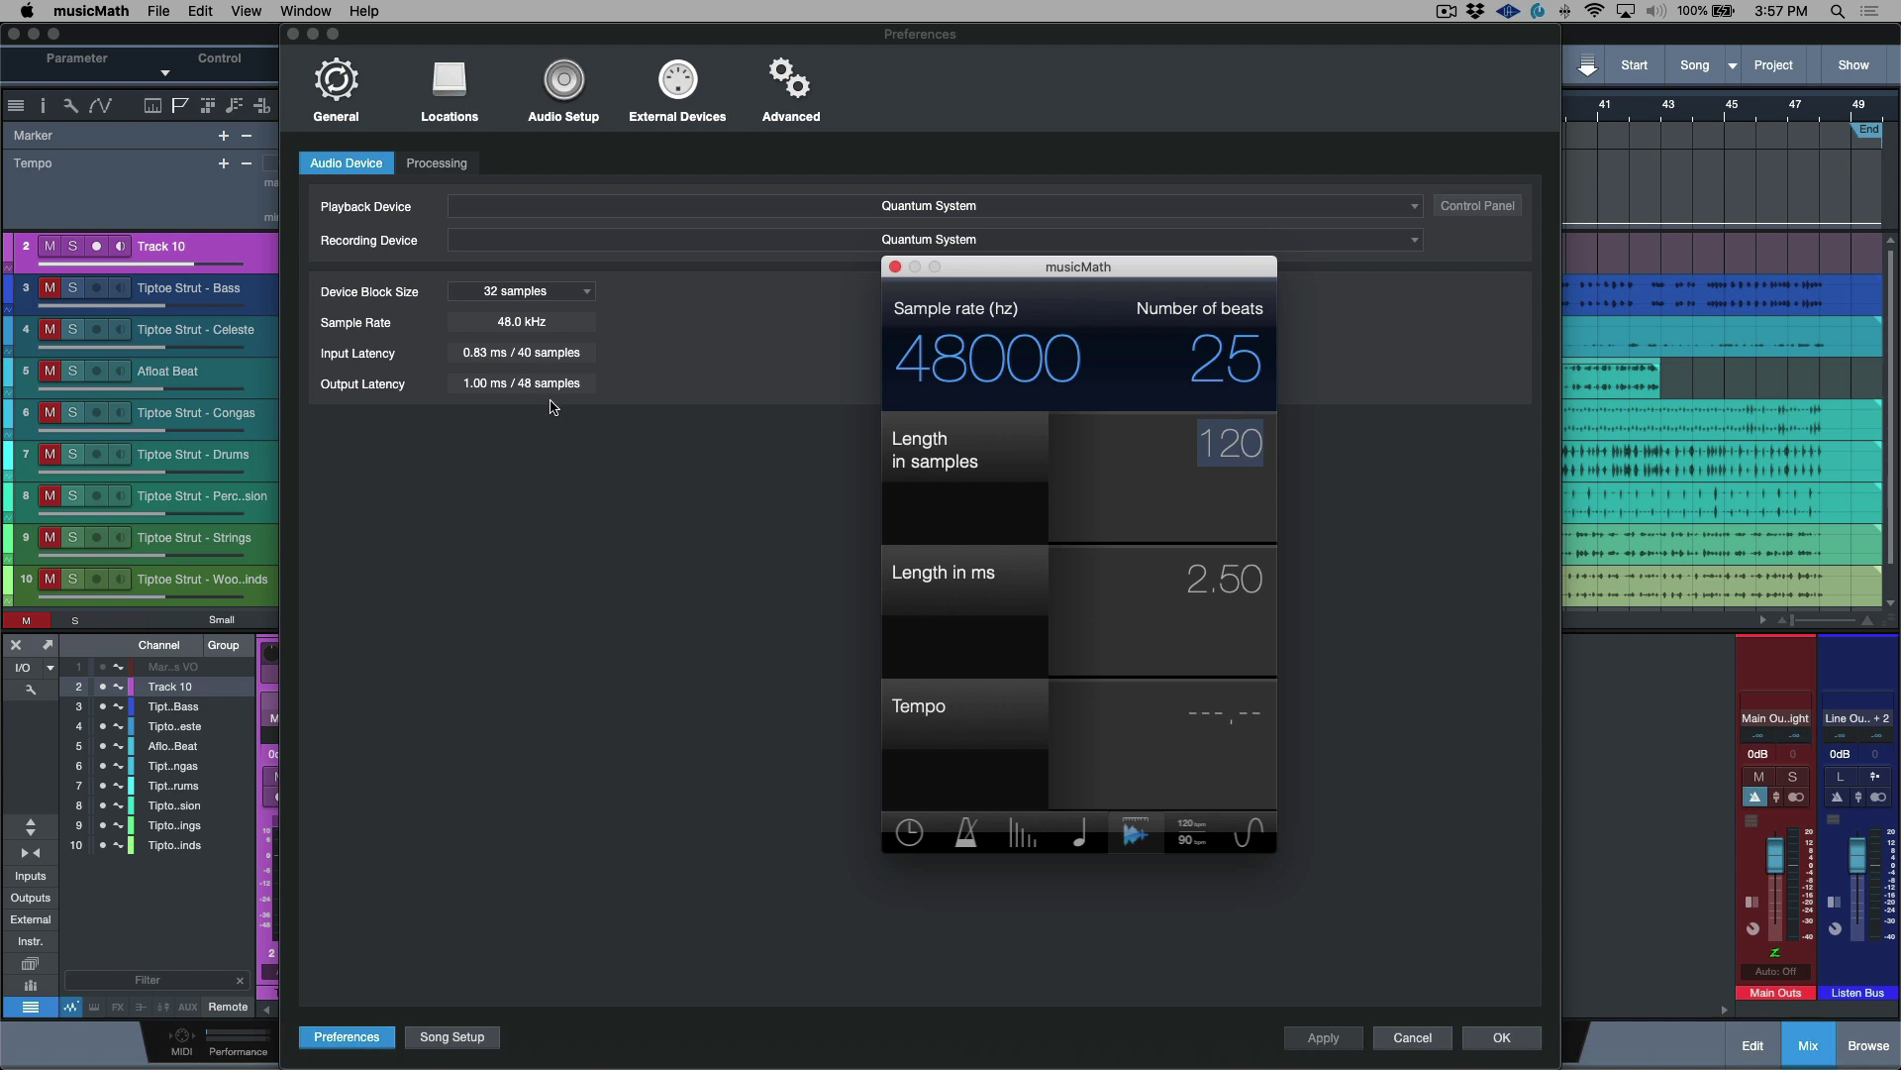
{"action": "type", "text": "88"}
{"action": "key", "text": "Return"}
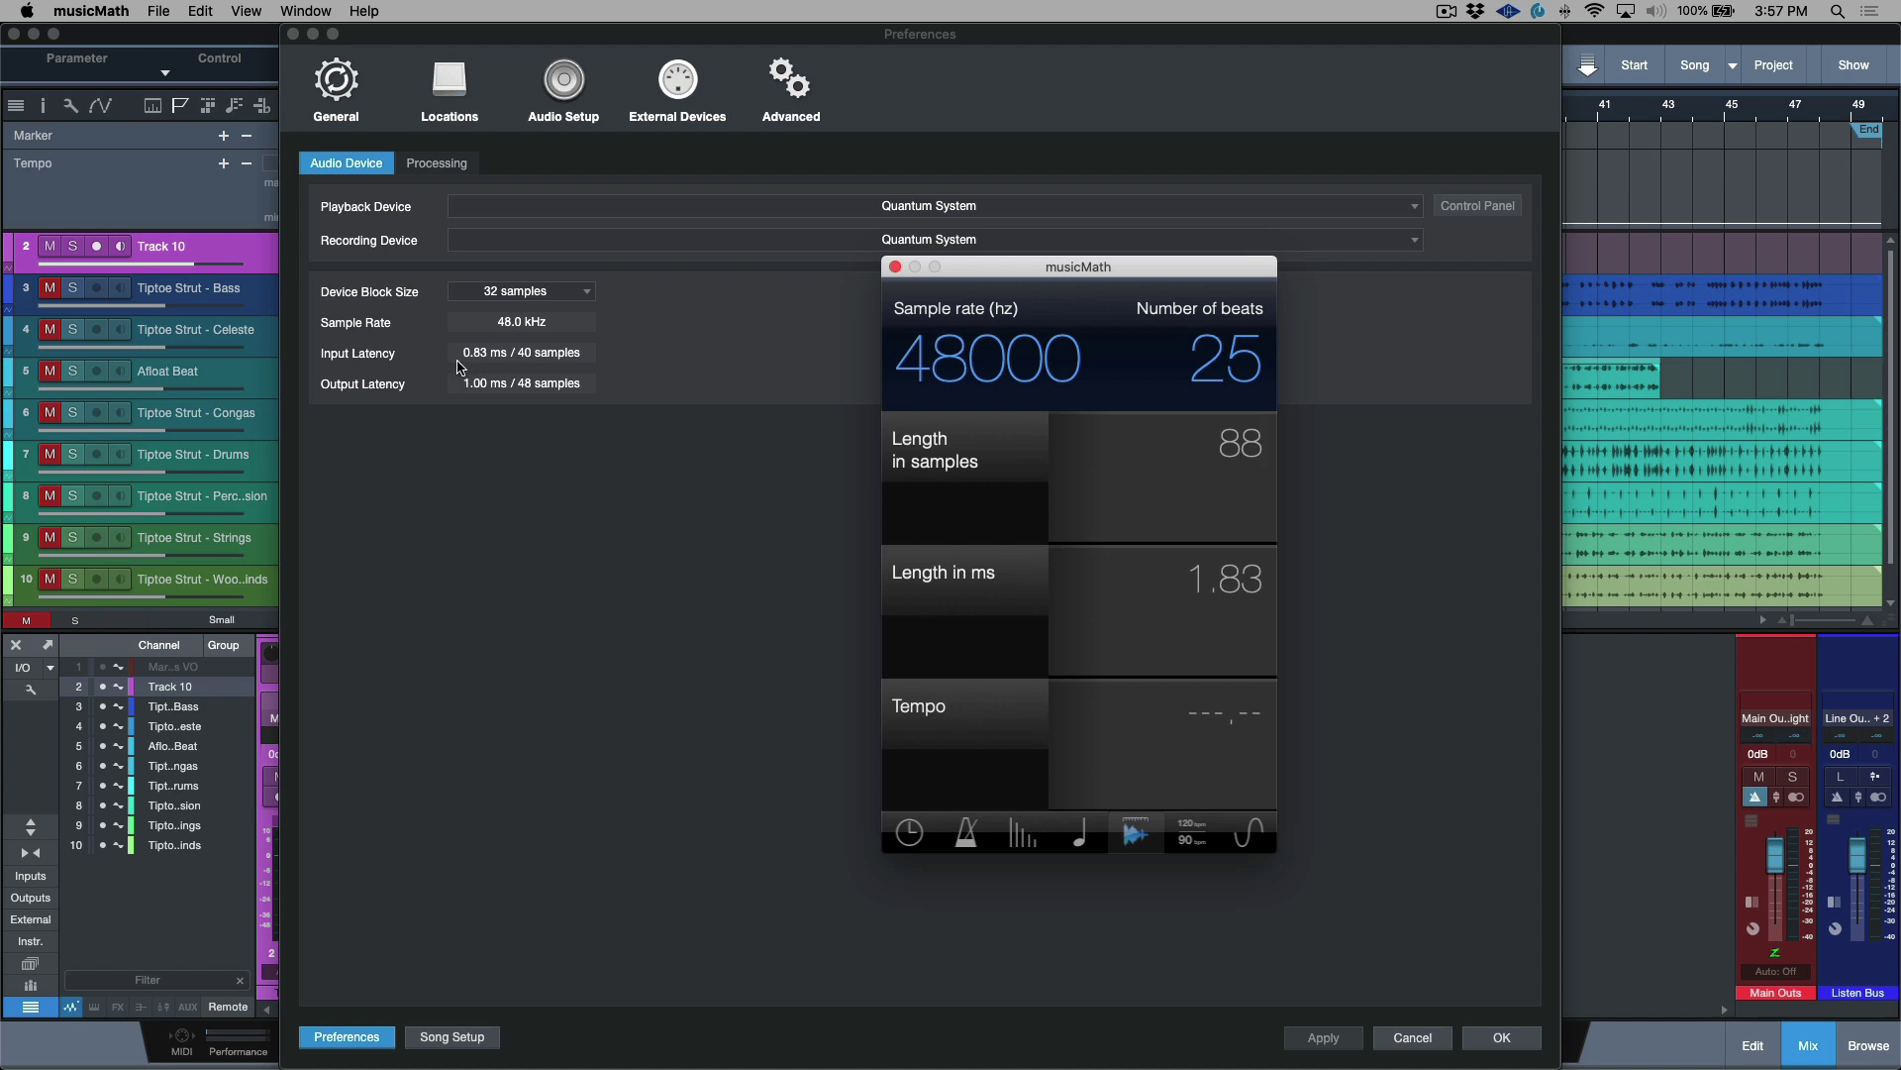
Recheck Studio One's latency pages, then convert 120 samples in musicMath to 2.50 ms
{"action": "left_click", "coordinate": [470, 171]}
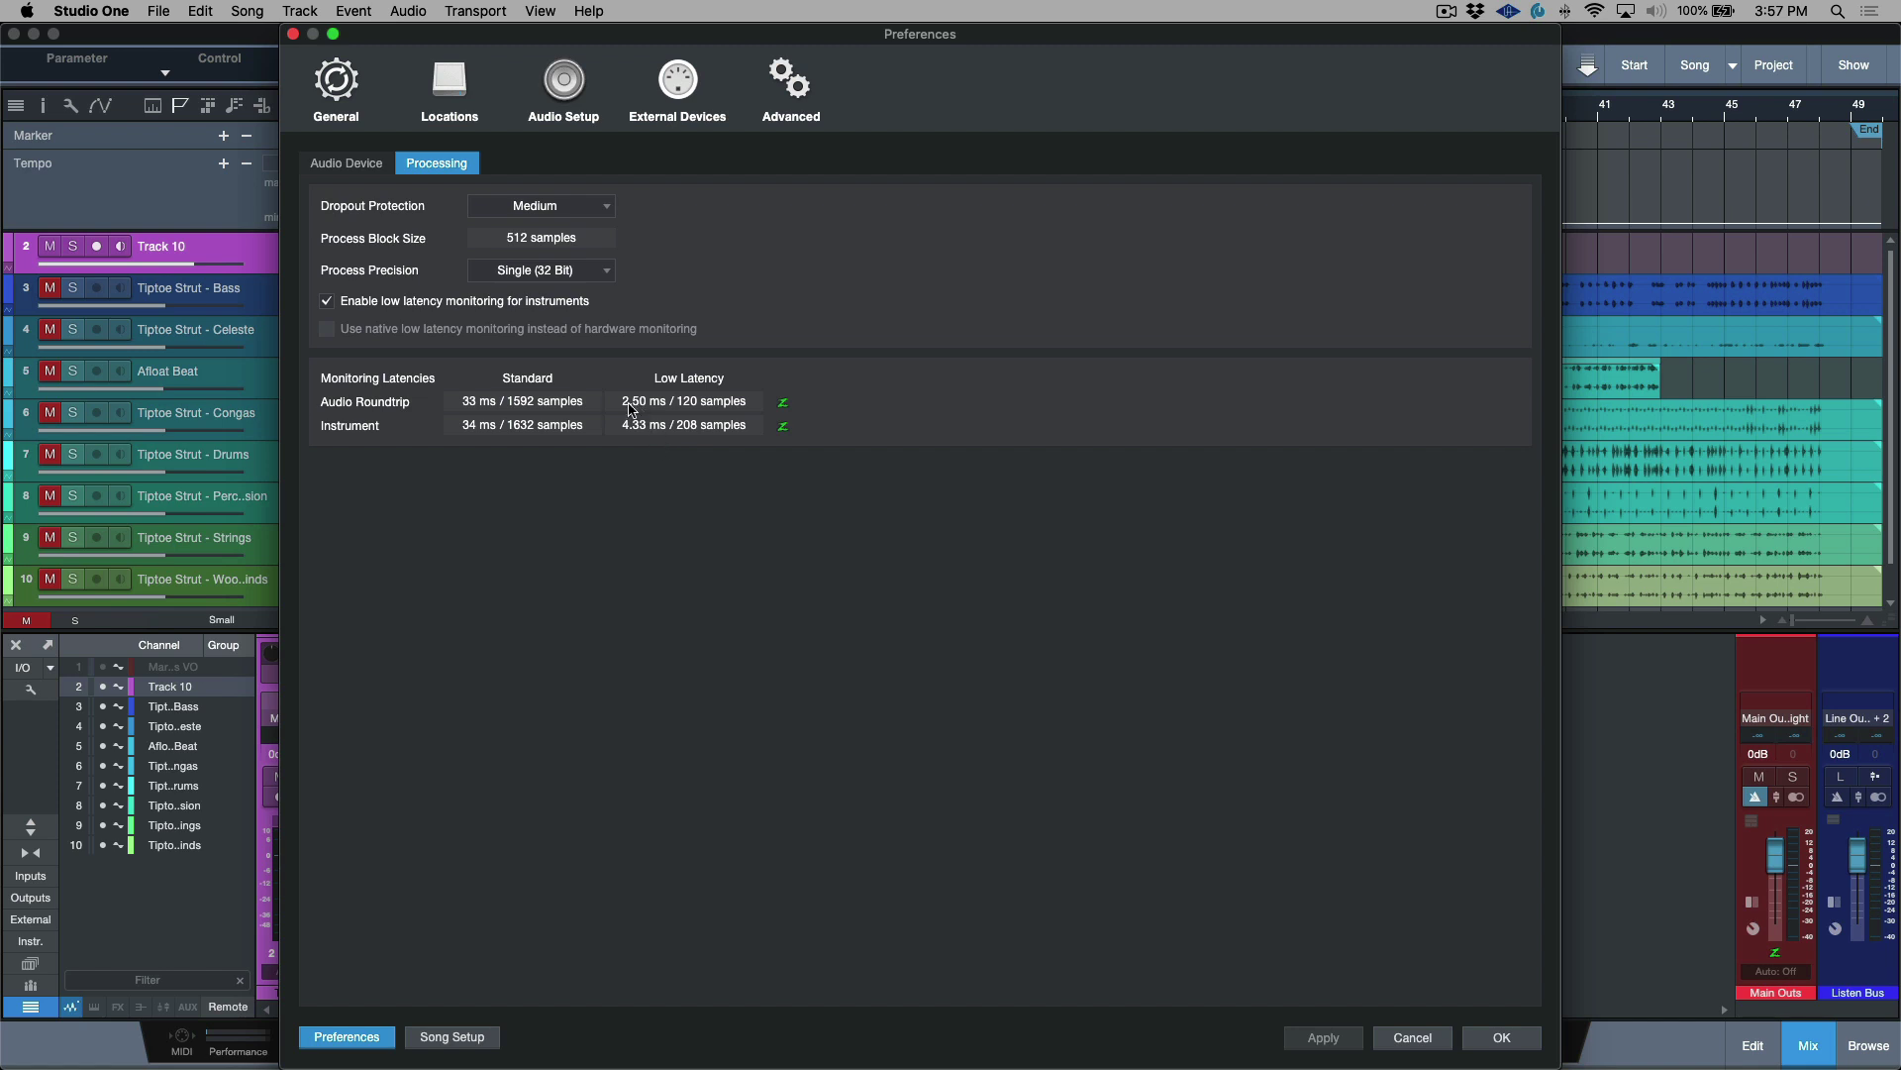
{"action": "left_click", "coordinate": [355, 166]}
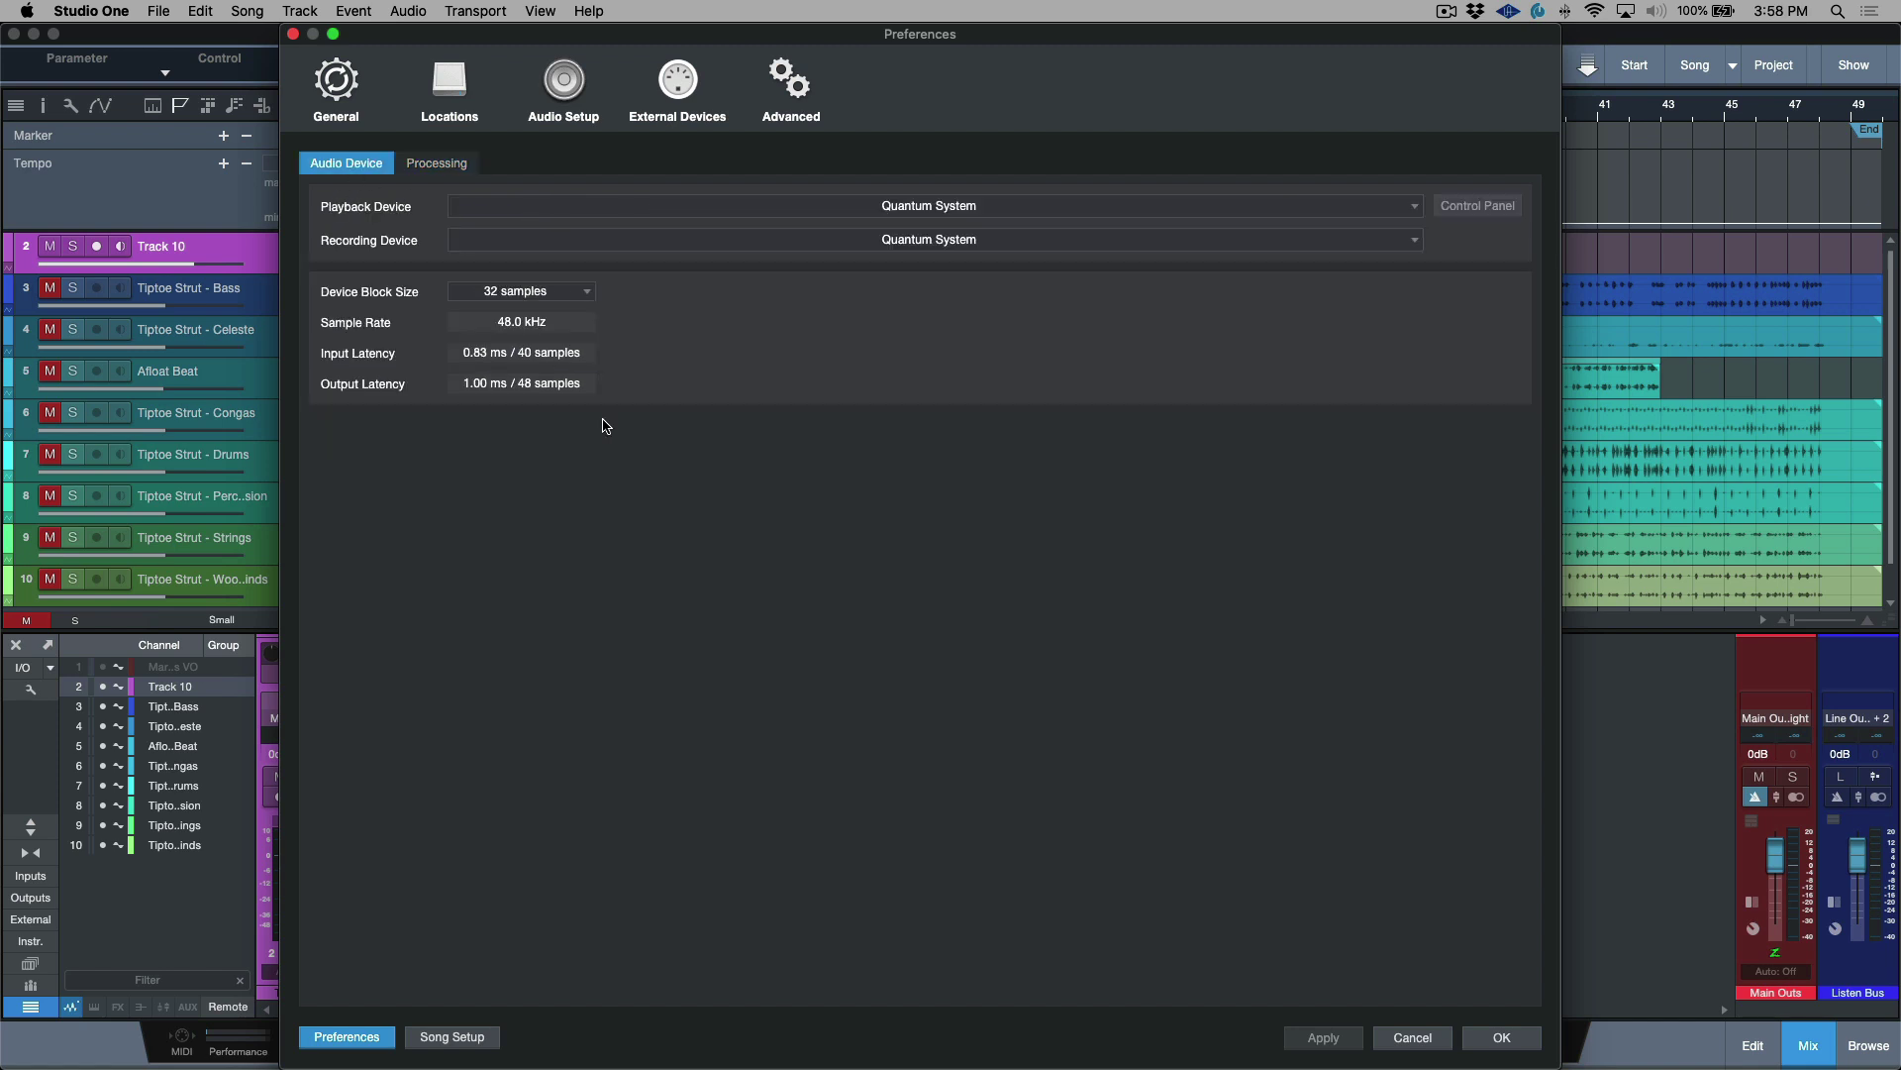
{"action": "key", "text": "super+Tab"}
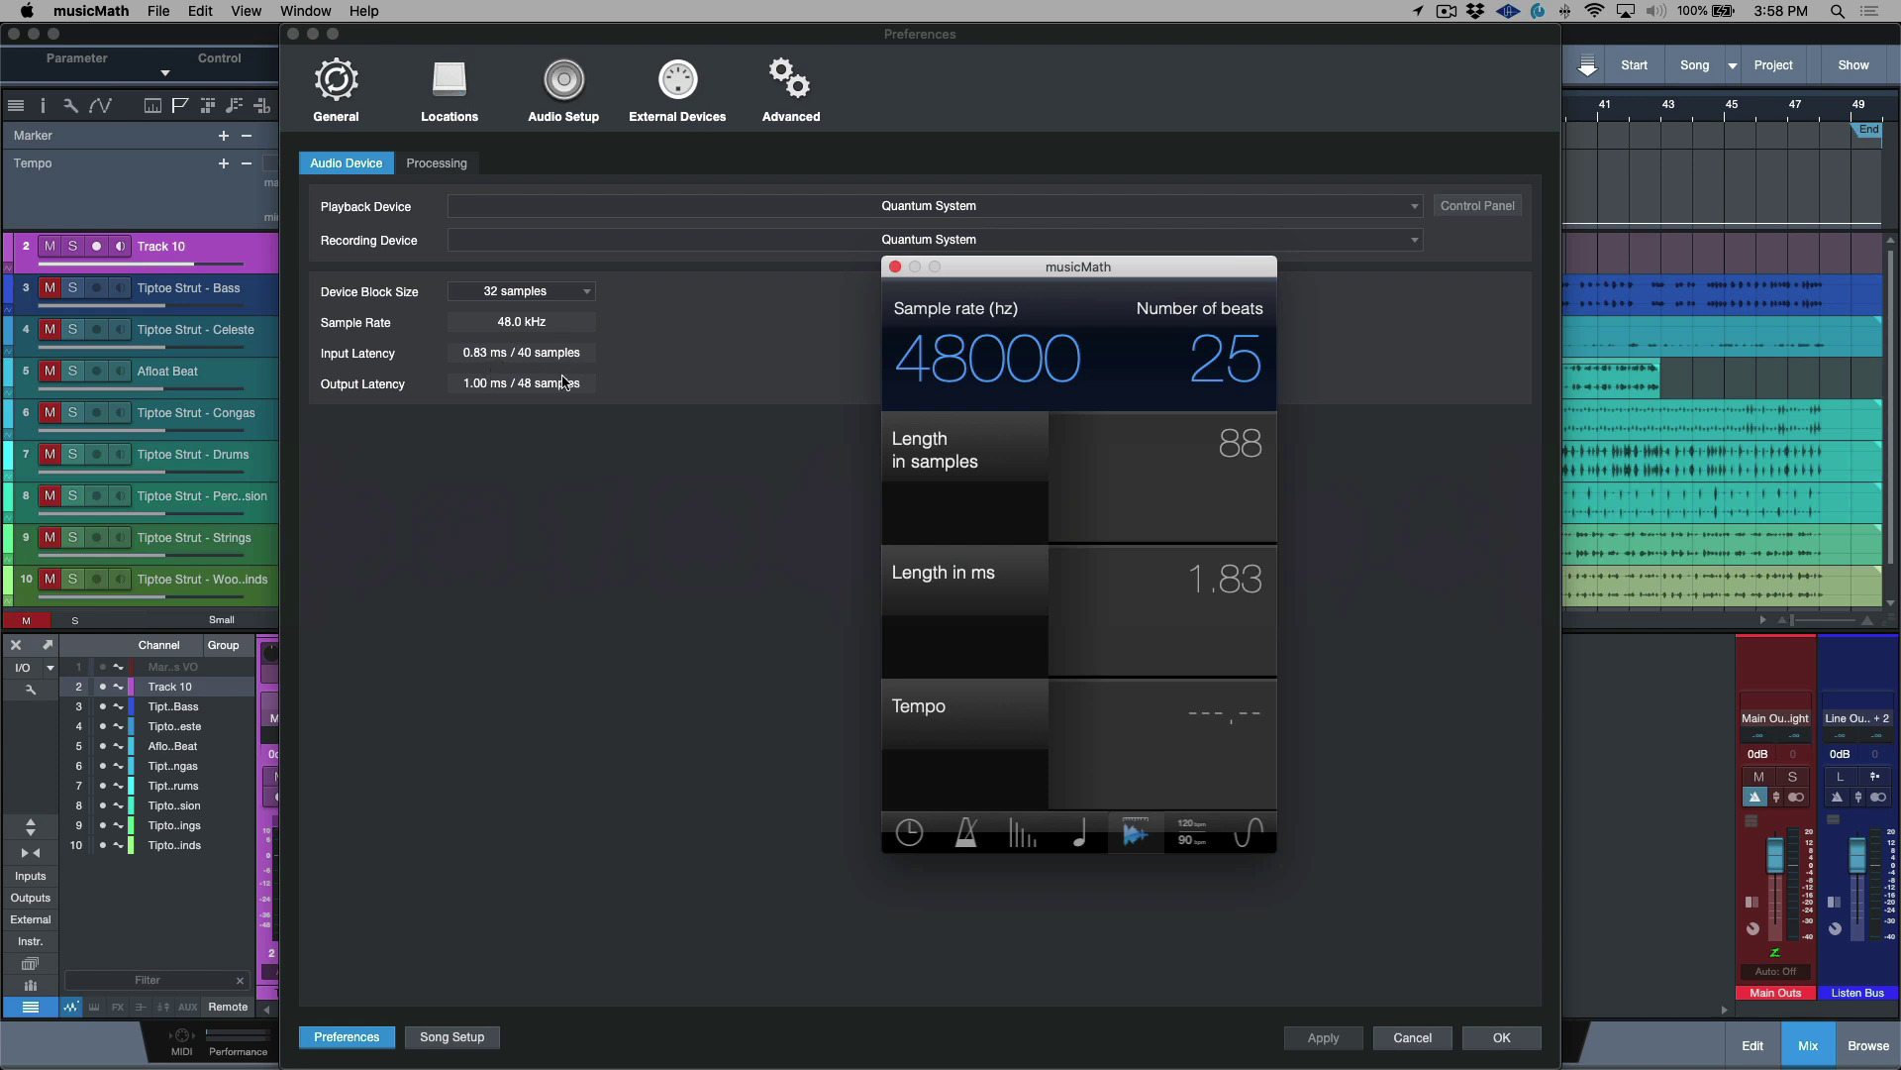
{"action": "double_click", "coordinate": [1213, 452]}
{"action": "type", "text": "120"}
{"action": "key", "text": "Return"}
{"action": "left_click", "coordinate": [1117, 94]}
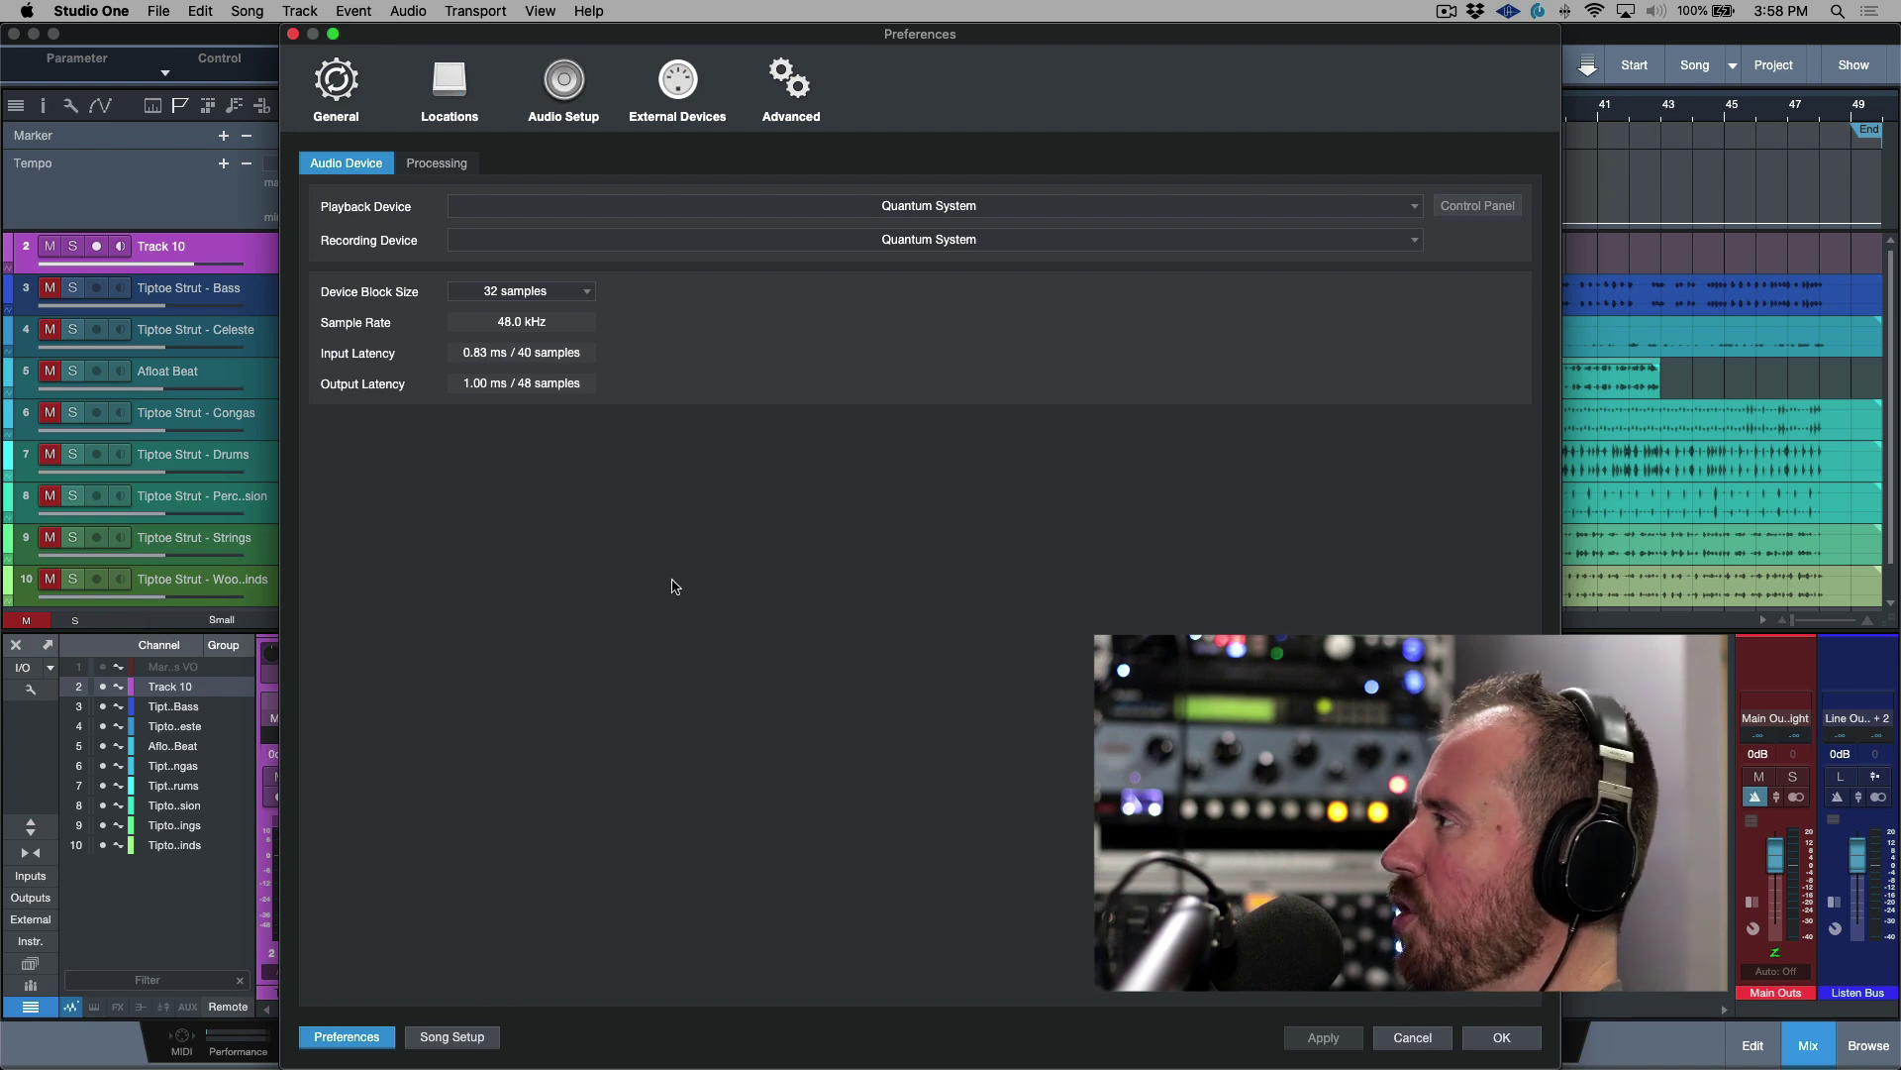
Close Preferences with OK, record-arm Track 10 and expand its mixer Inserts panel
{"action": "left_click", "coordinate": [1488, 1038]}
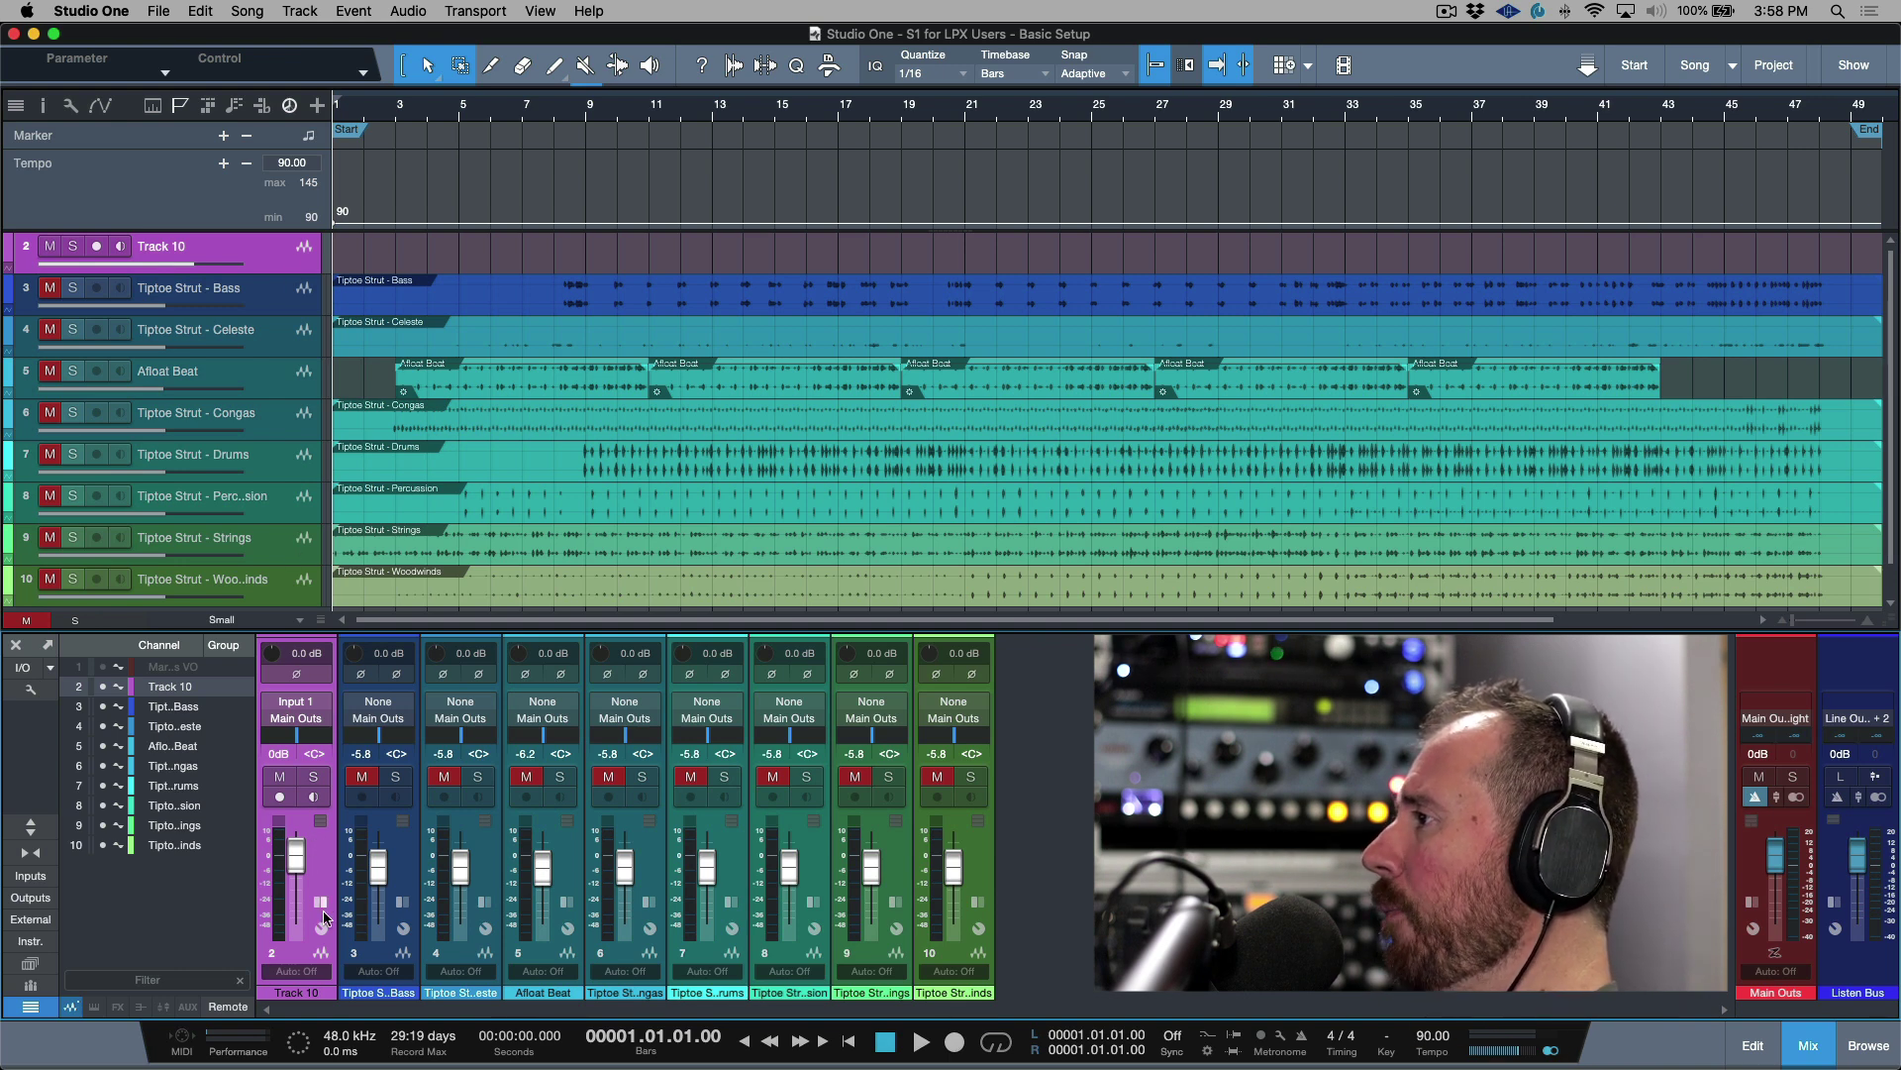
{"action": "left_click", "coordinate": [83, 115]}
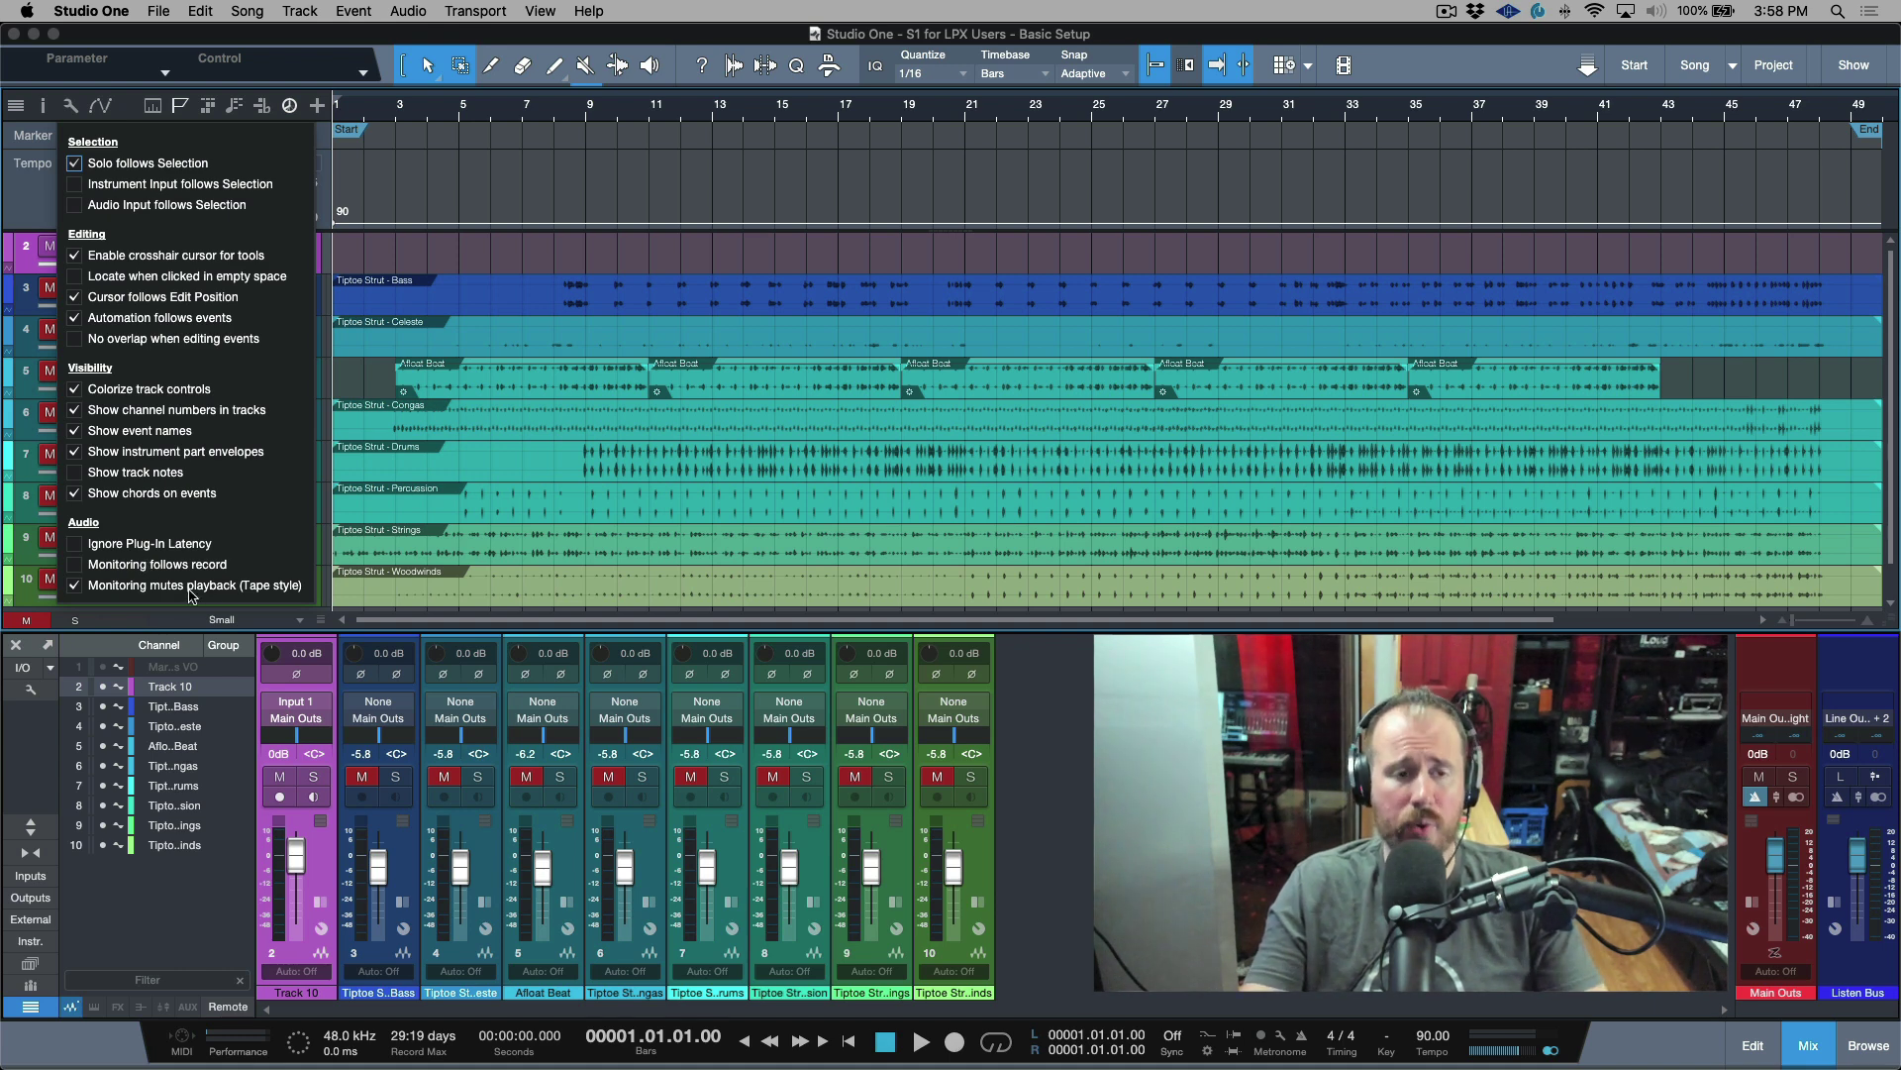
{"action": "left_click", "coordinate": [1090, 707]}
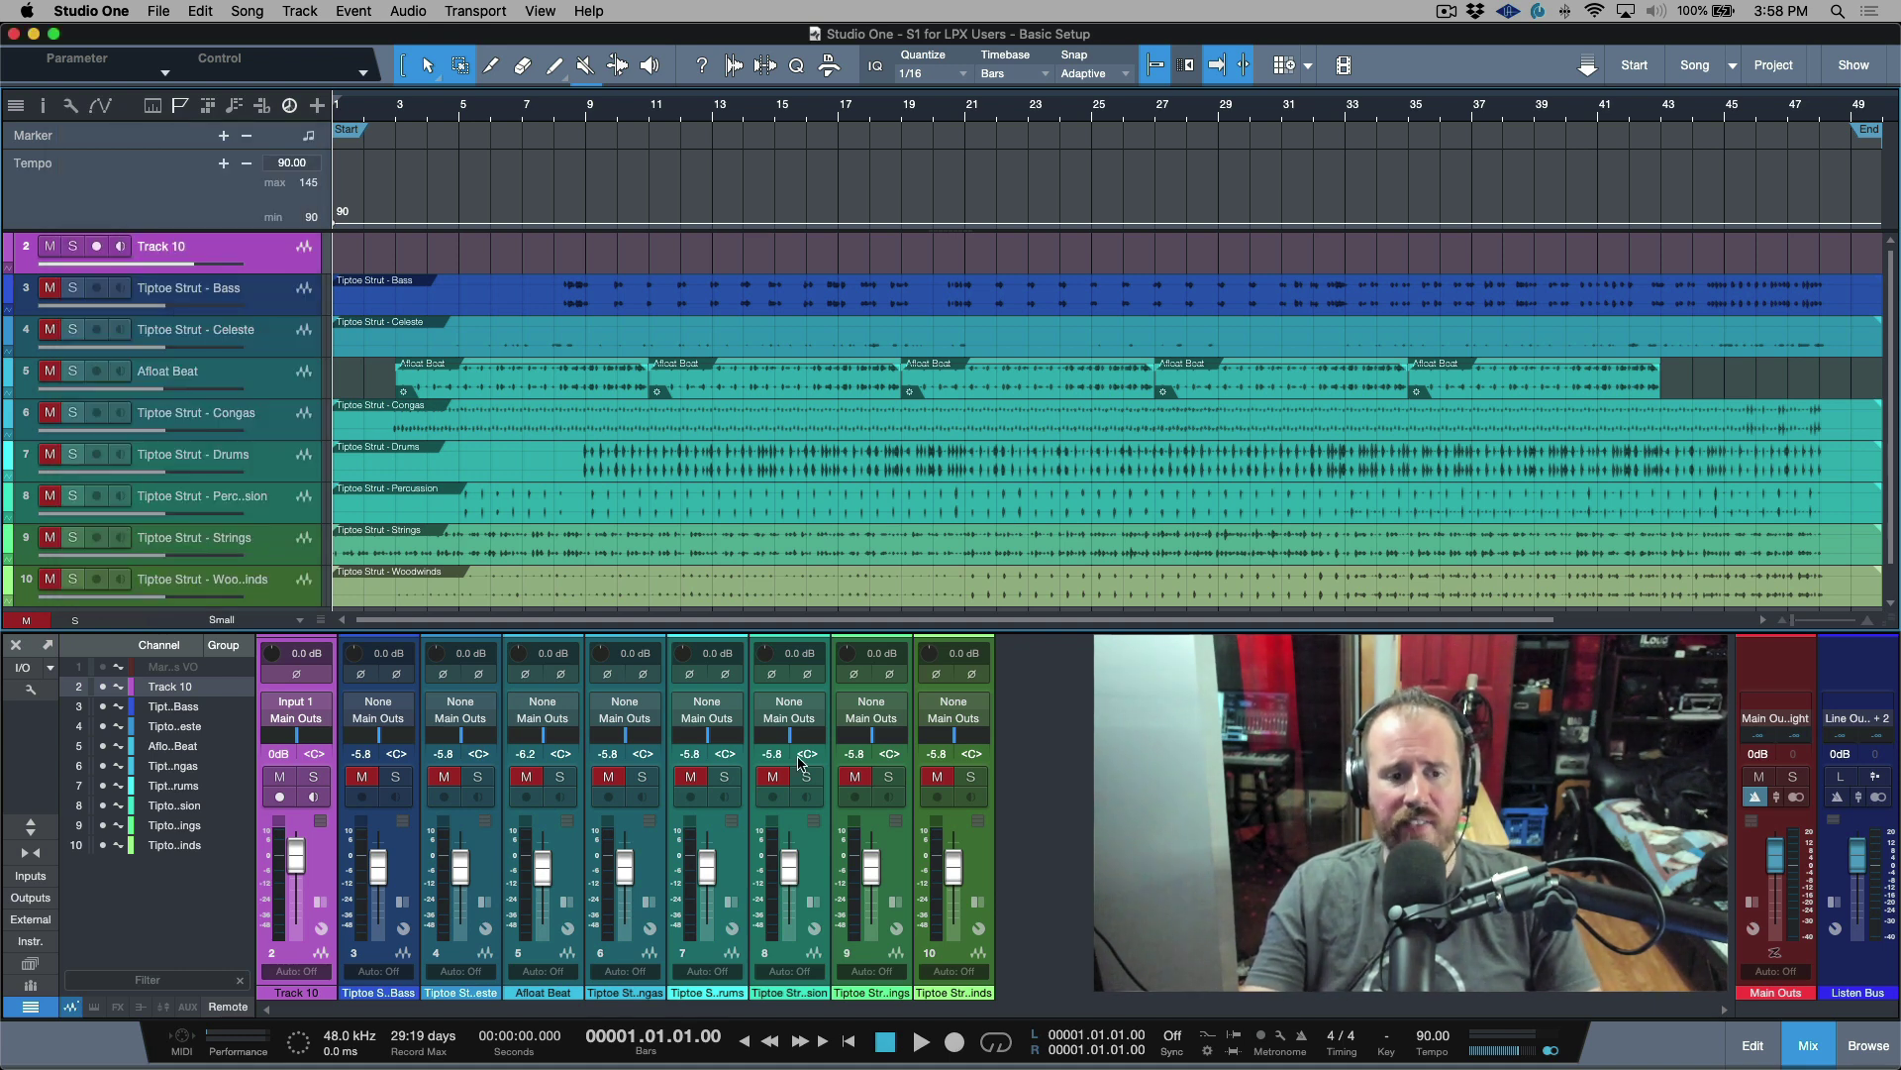
{"action": "left_click", "coordinate": [281, 797]}
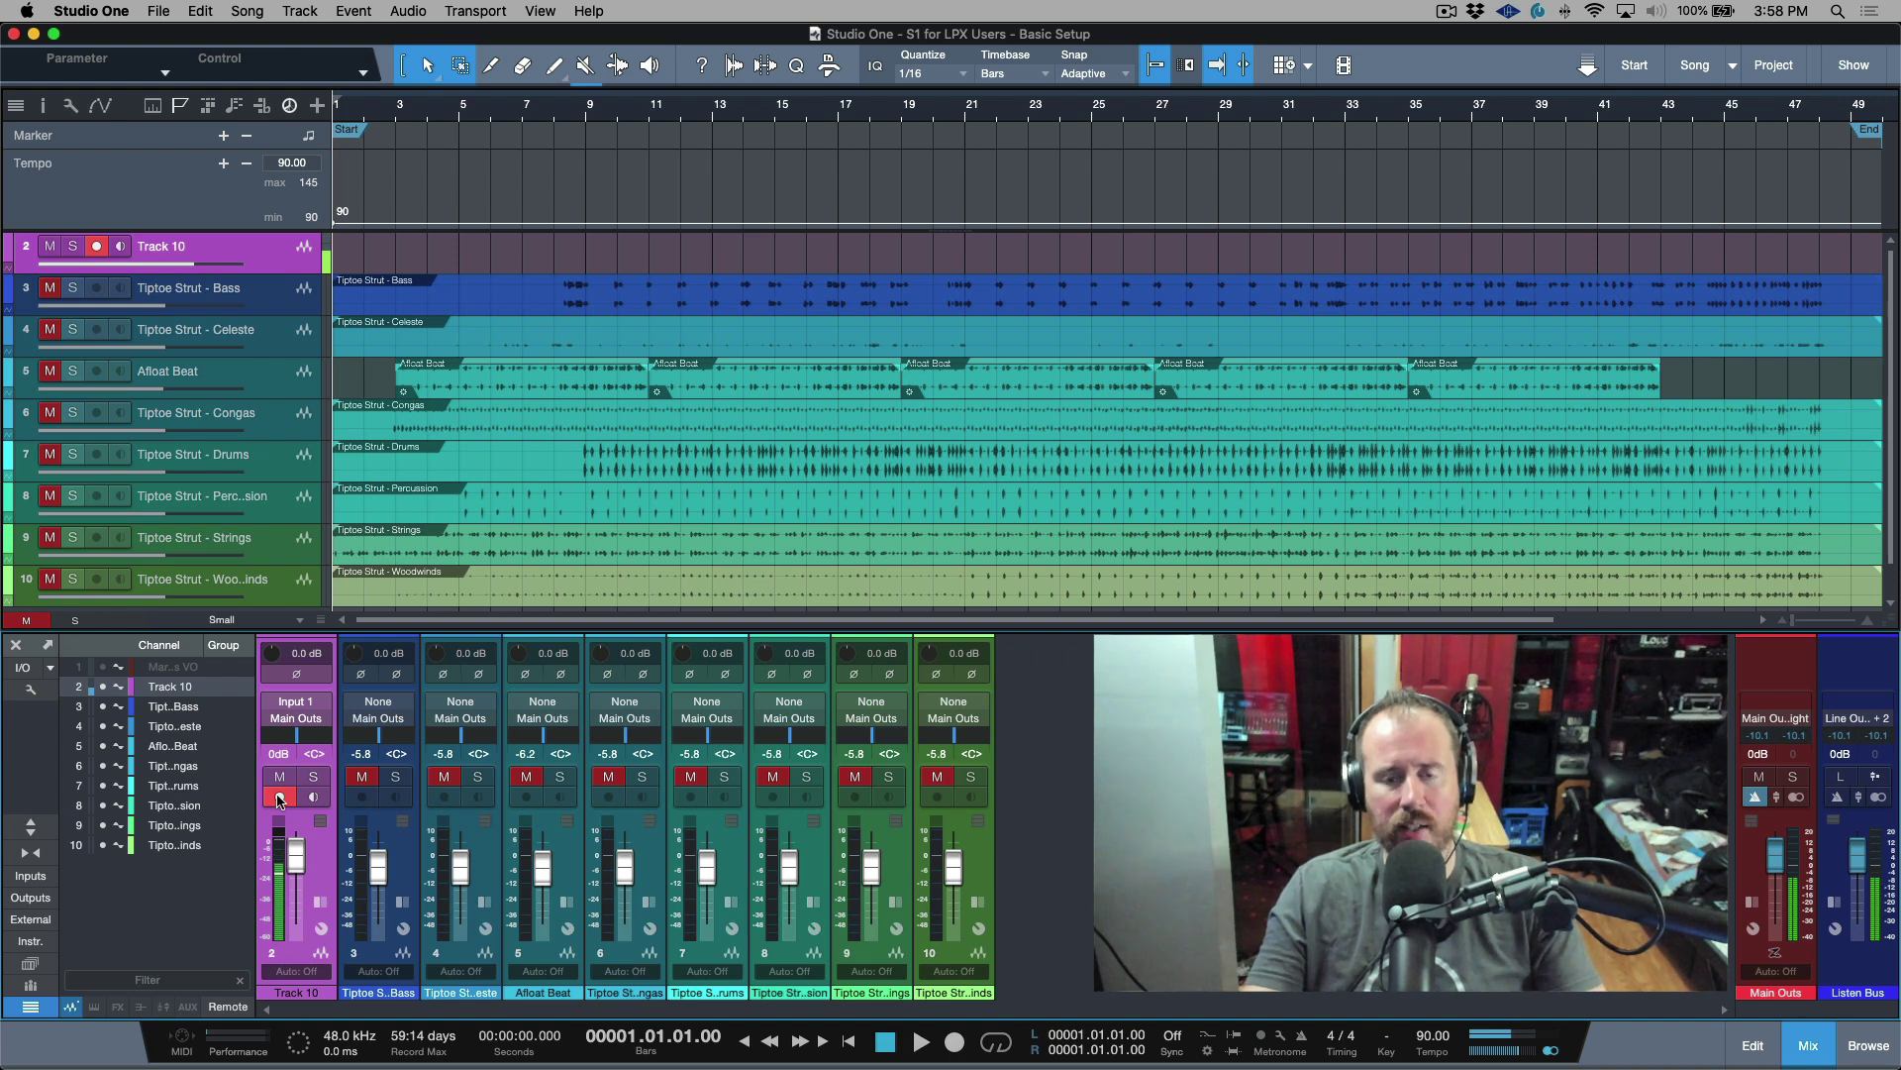
{"action": "left_click", "coordinate": [1776, 956]}
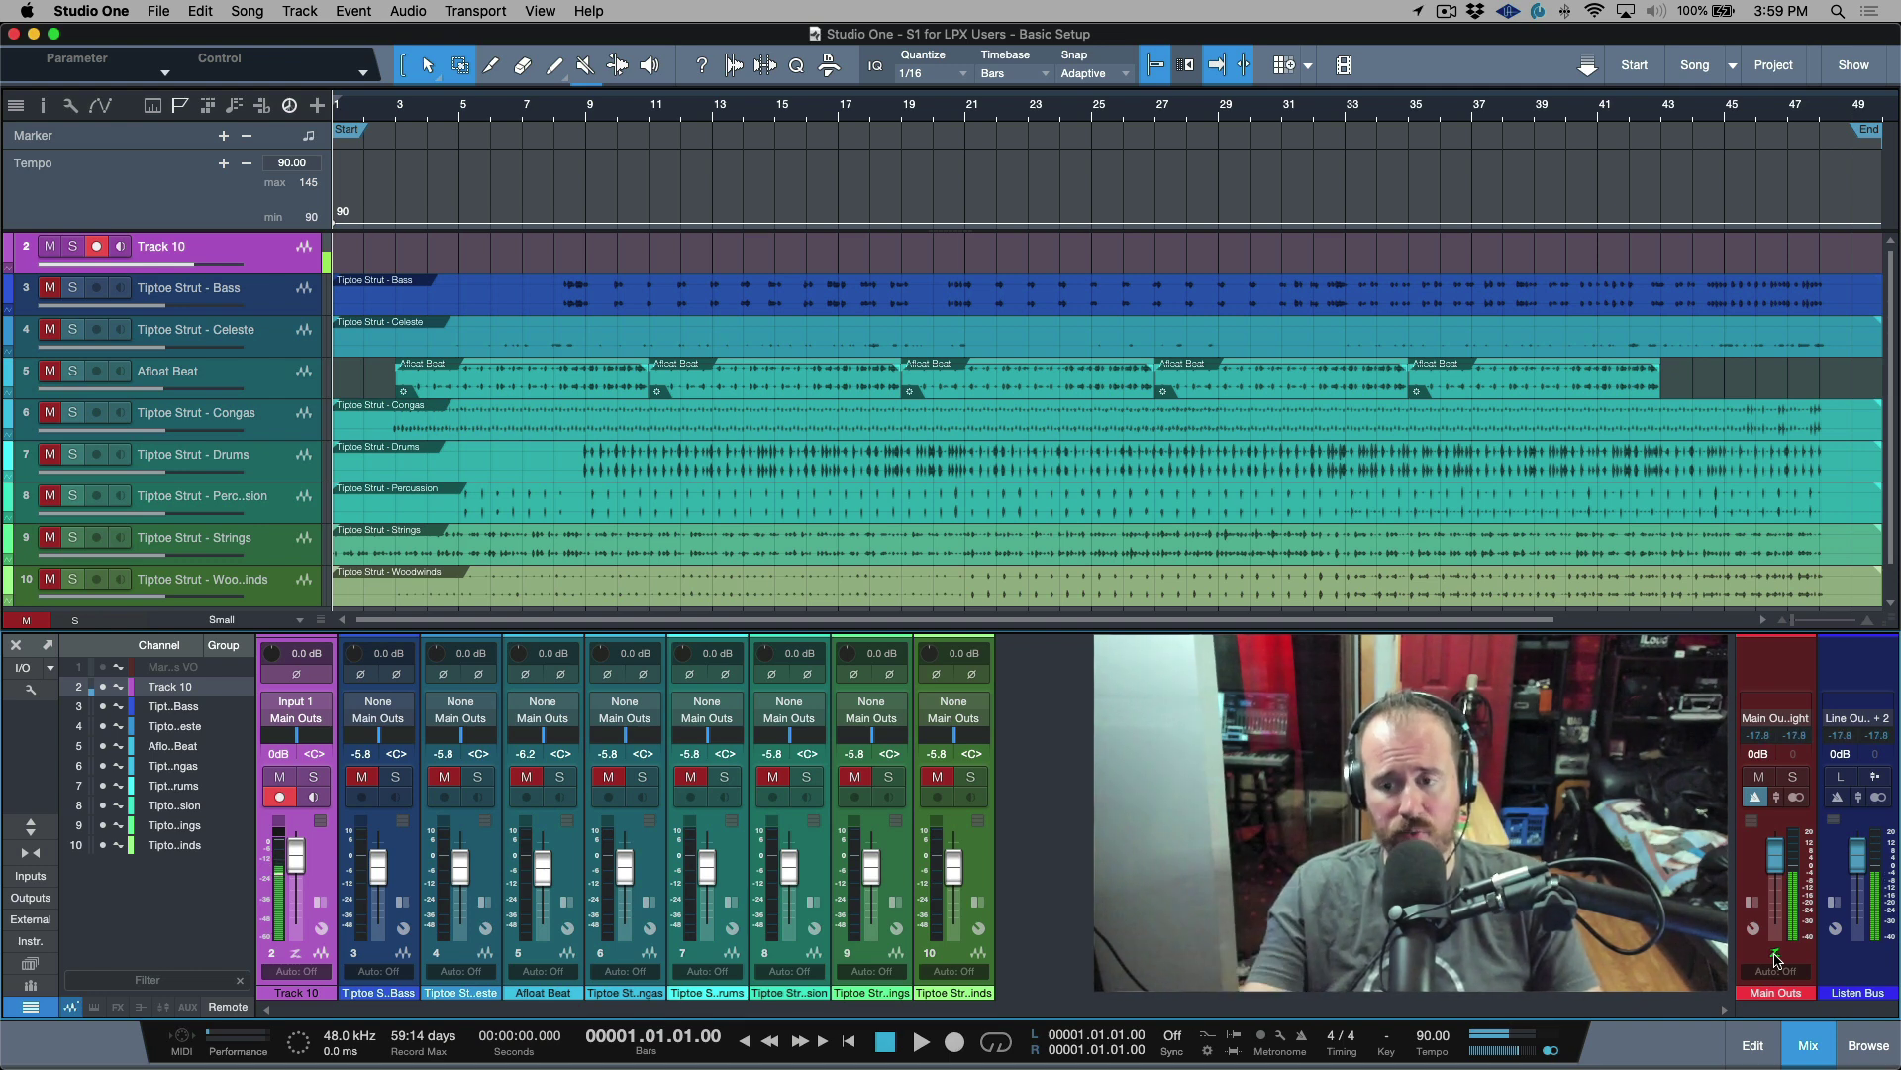
Insert Oxford Limiter on Track 10 and reposition its plug-in window
{"action": "left_click", "coordinate": [320, 820]}
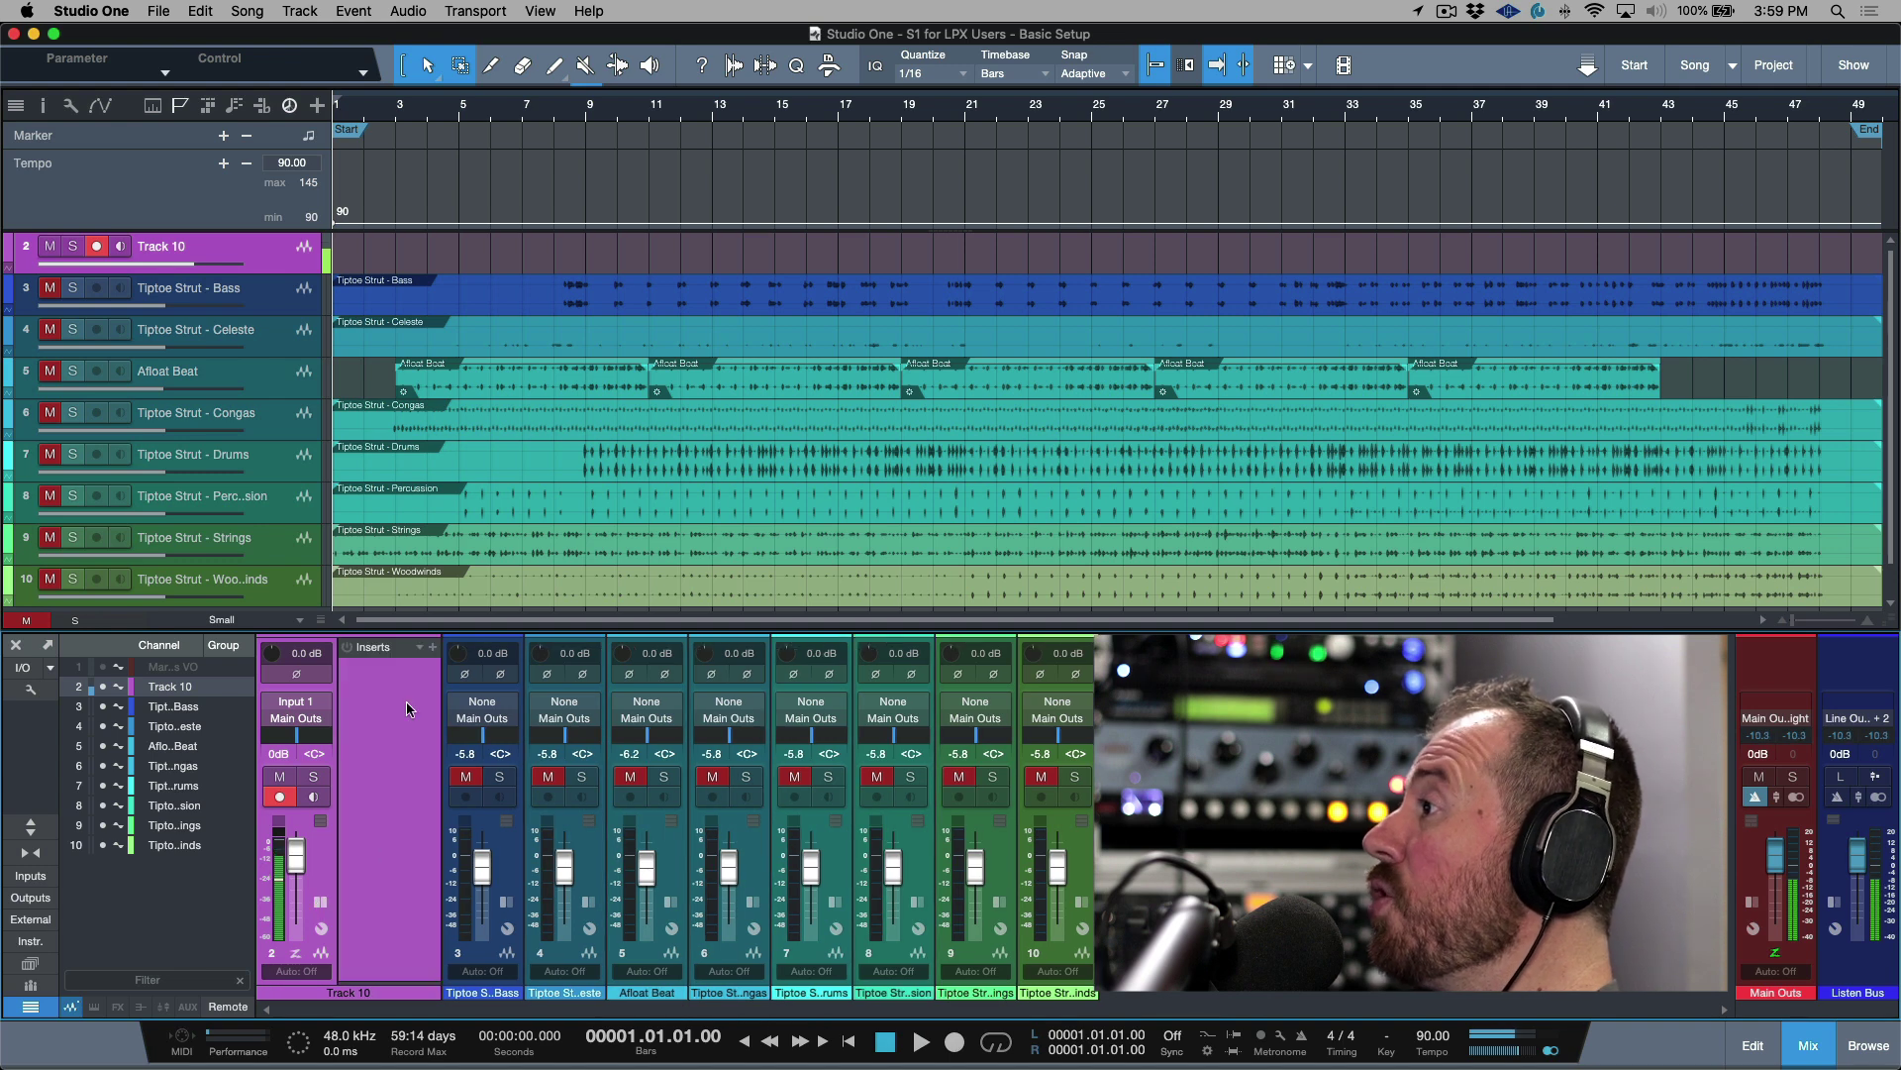
{"action": "left_click", "coordinate": [432, 648]}
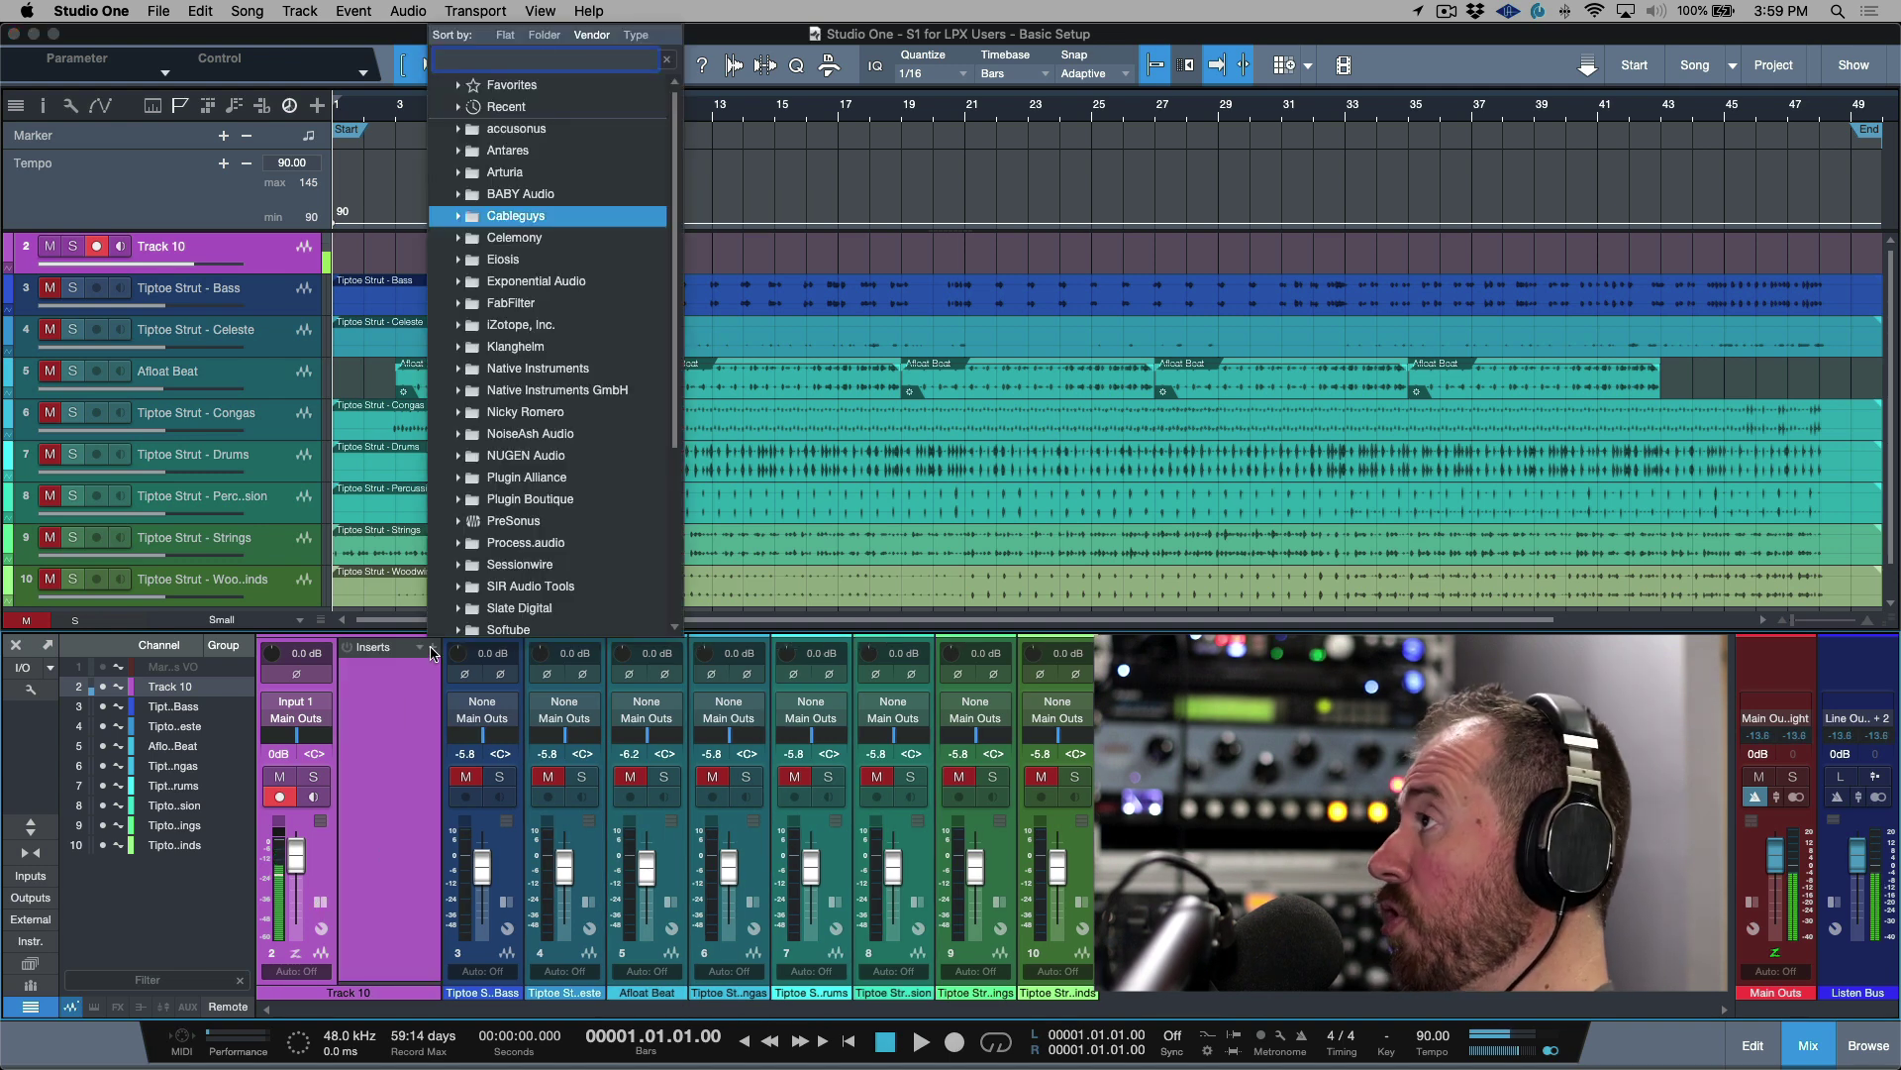
{"action": "type", "text": "oxf"}
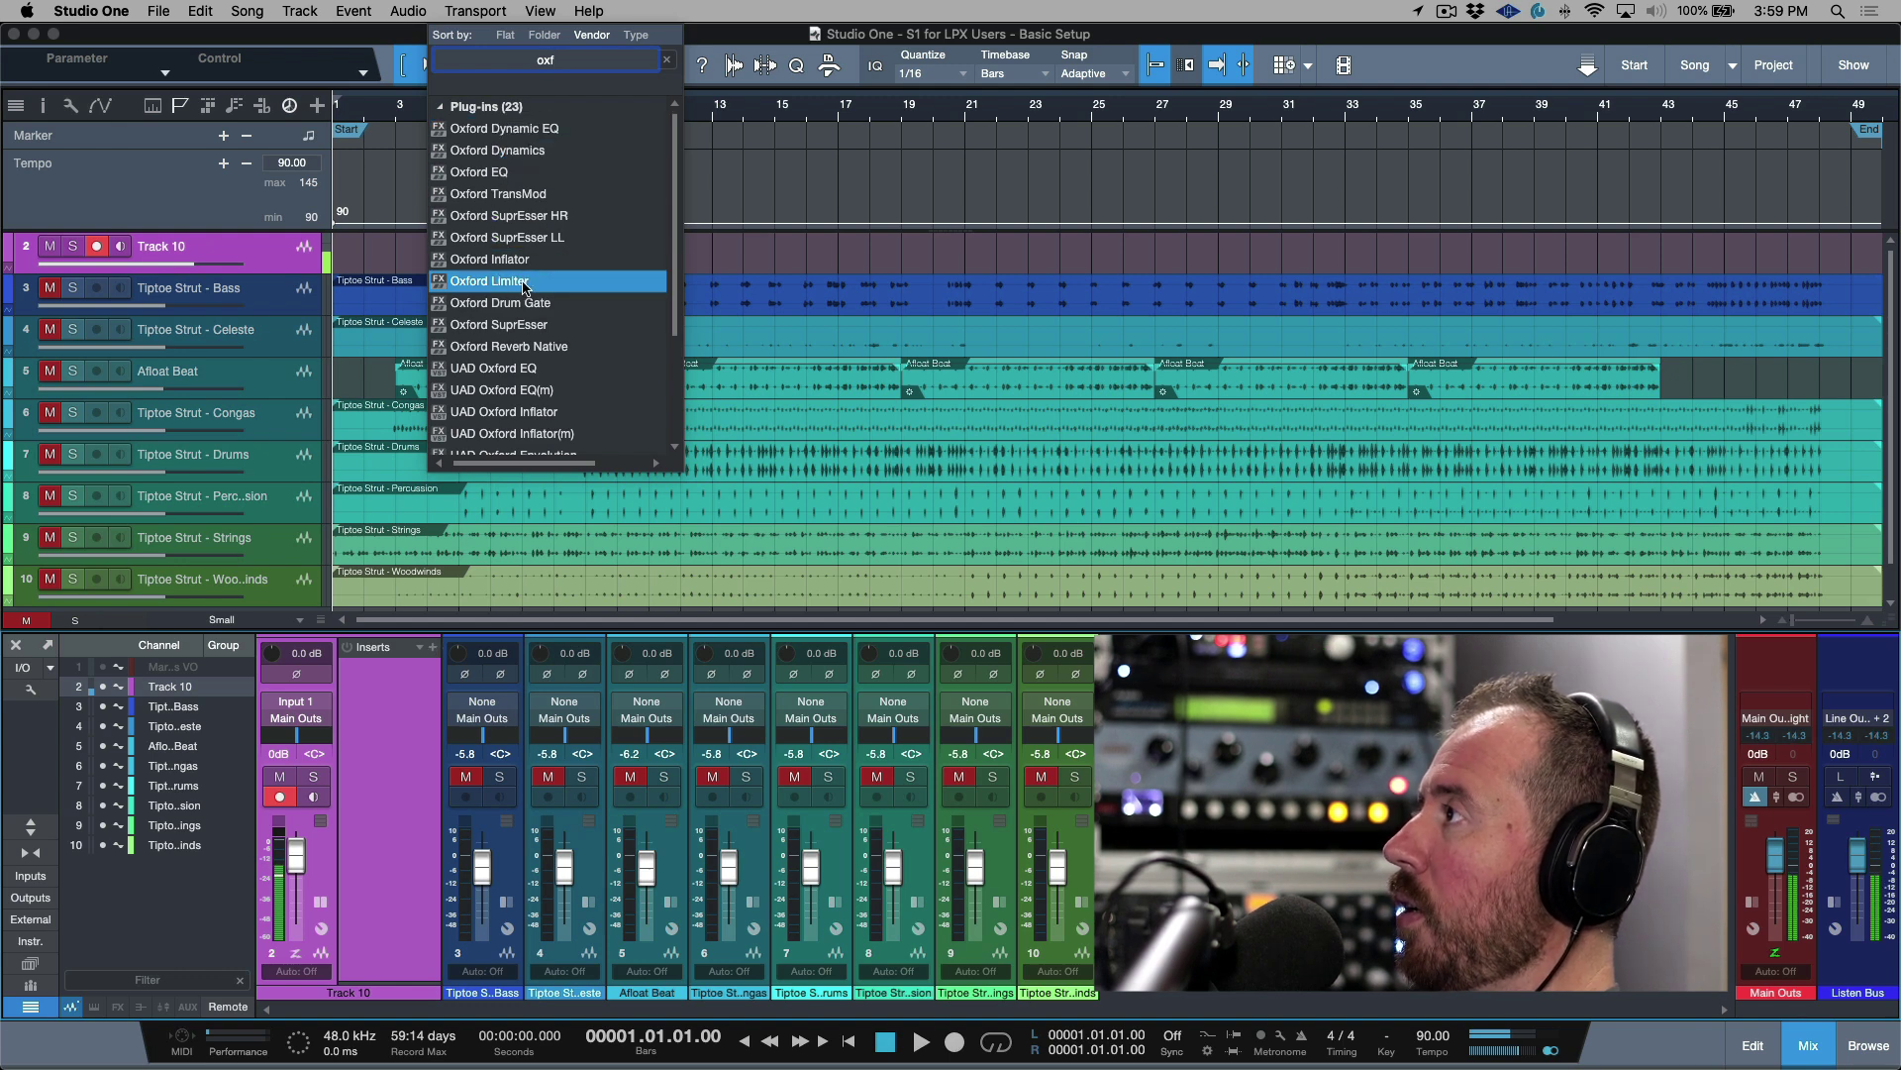
{"action": "left_click", "coordinate": [571, 294]}
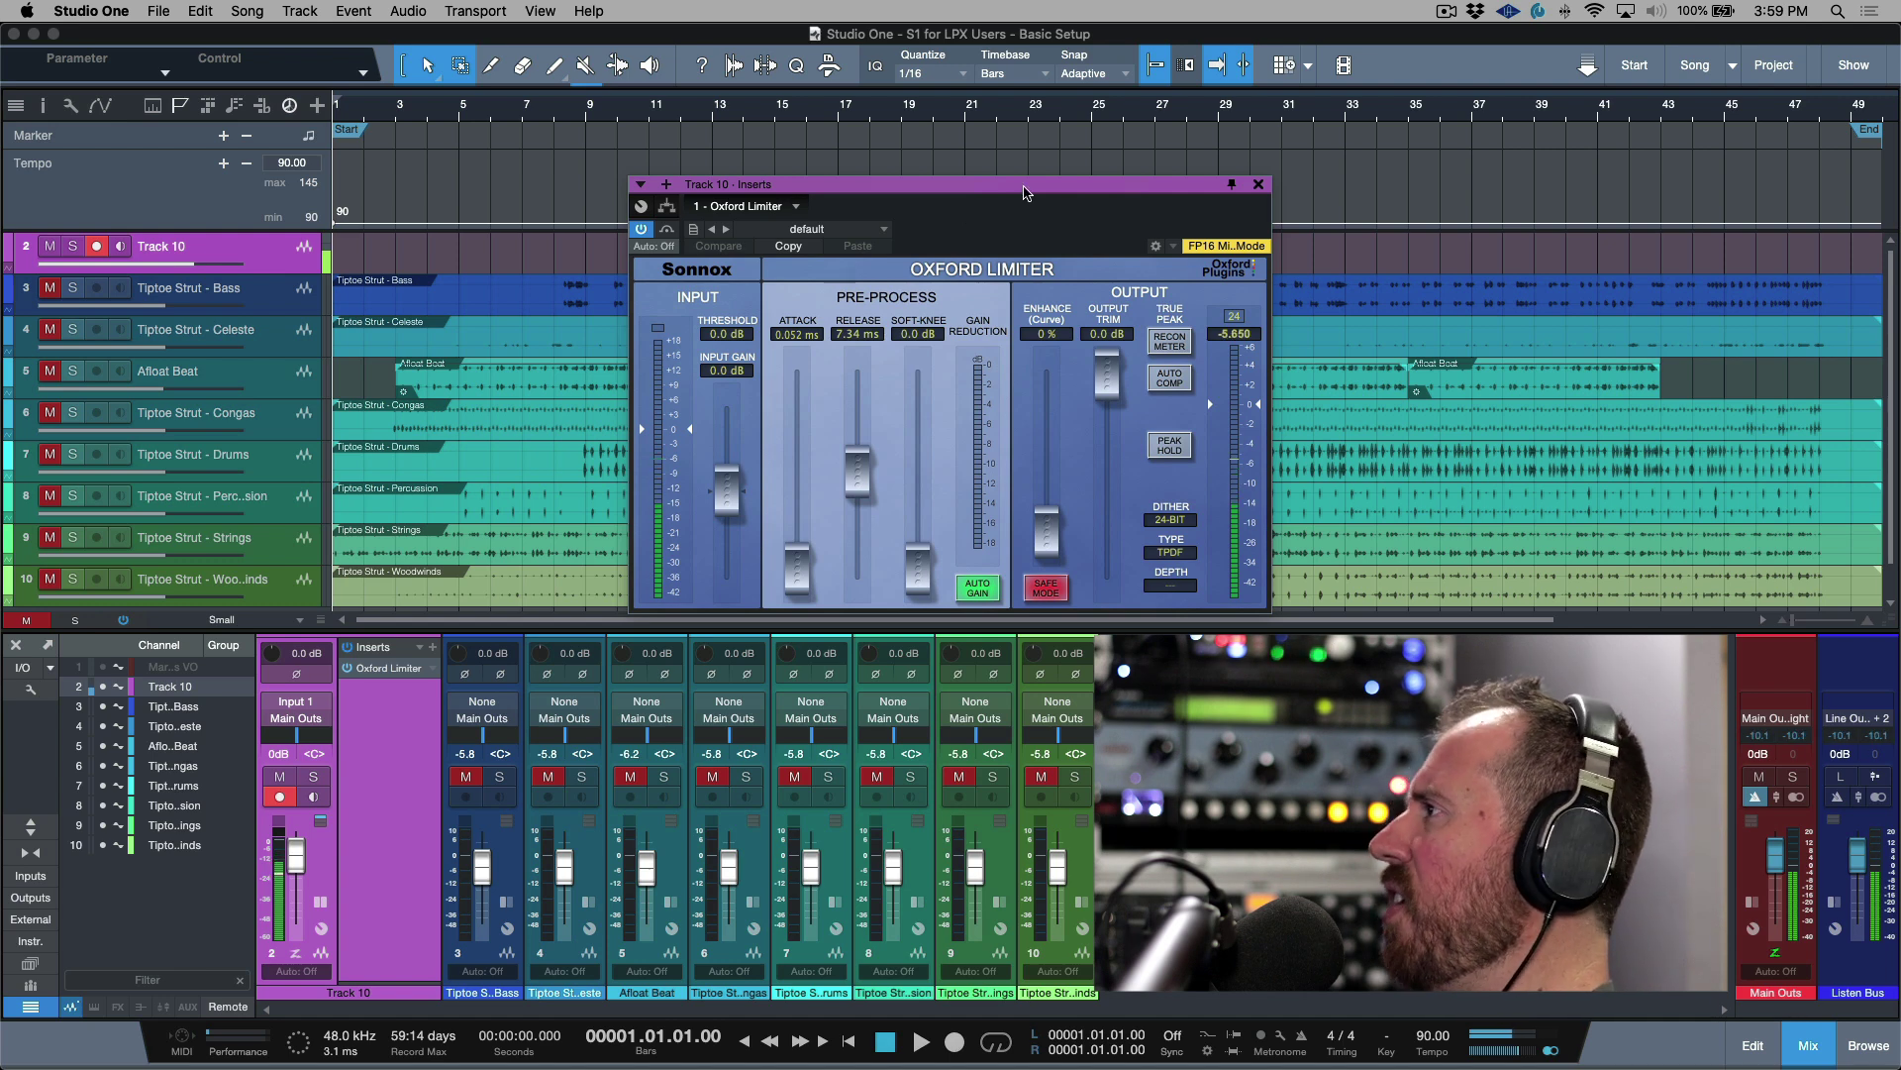
{"action": "left_click_drag", "start_coordinate": [1193, 194], "coordinate": [1178, 157]}
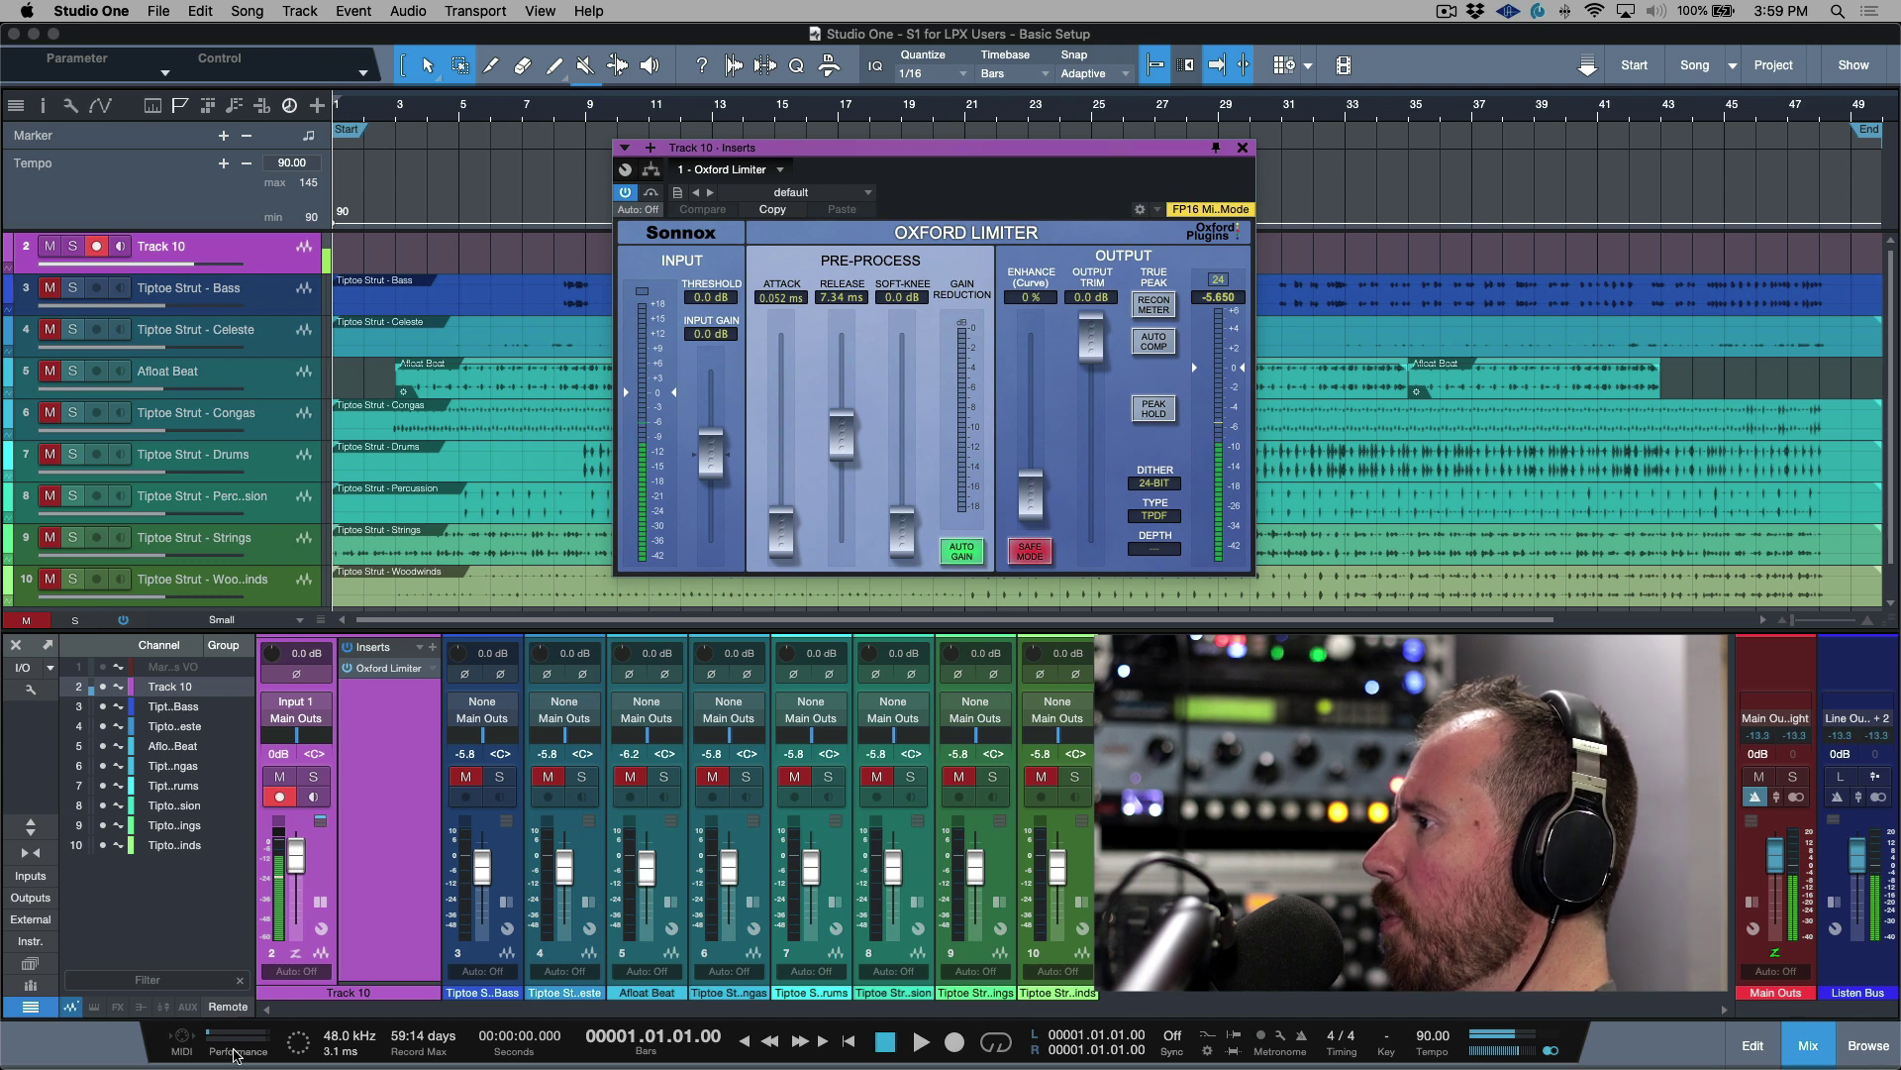
Show per-plug-in latencies in the Performance Monitor (Oxford Limiter 3.1 ms) and disarm Track 10
{"action": "left_click", "coordinate": [236, 1052]}
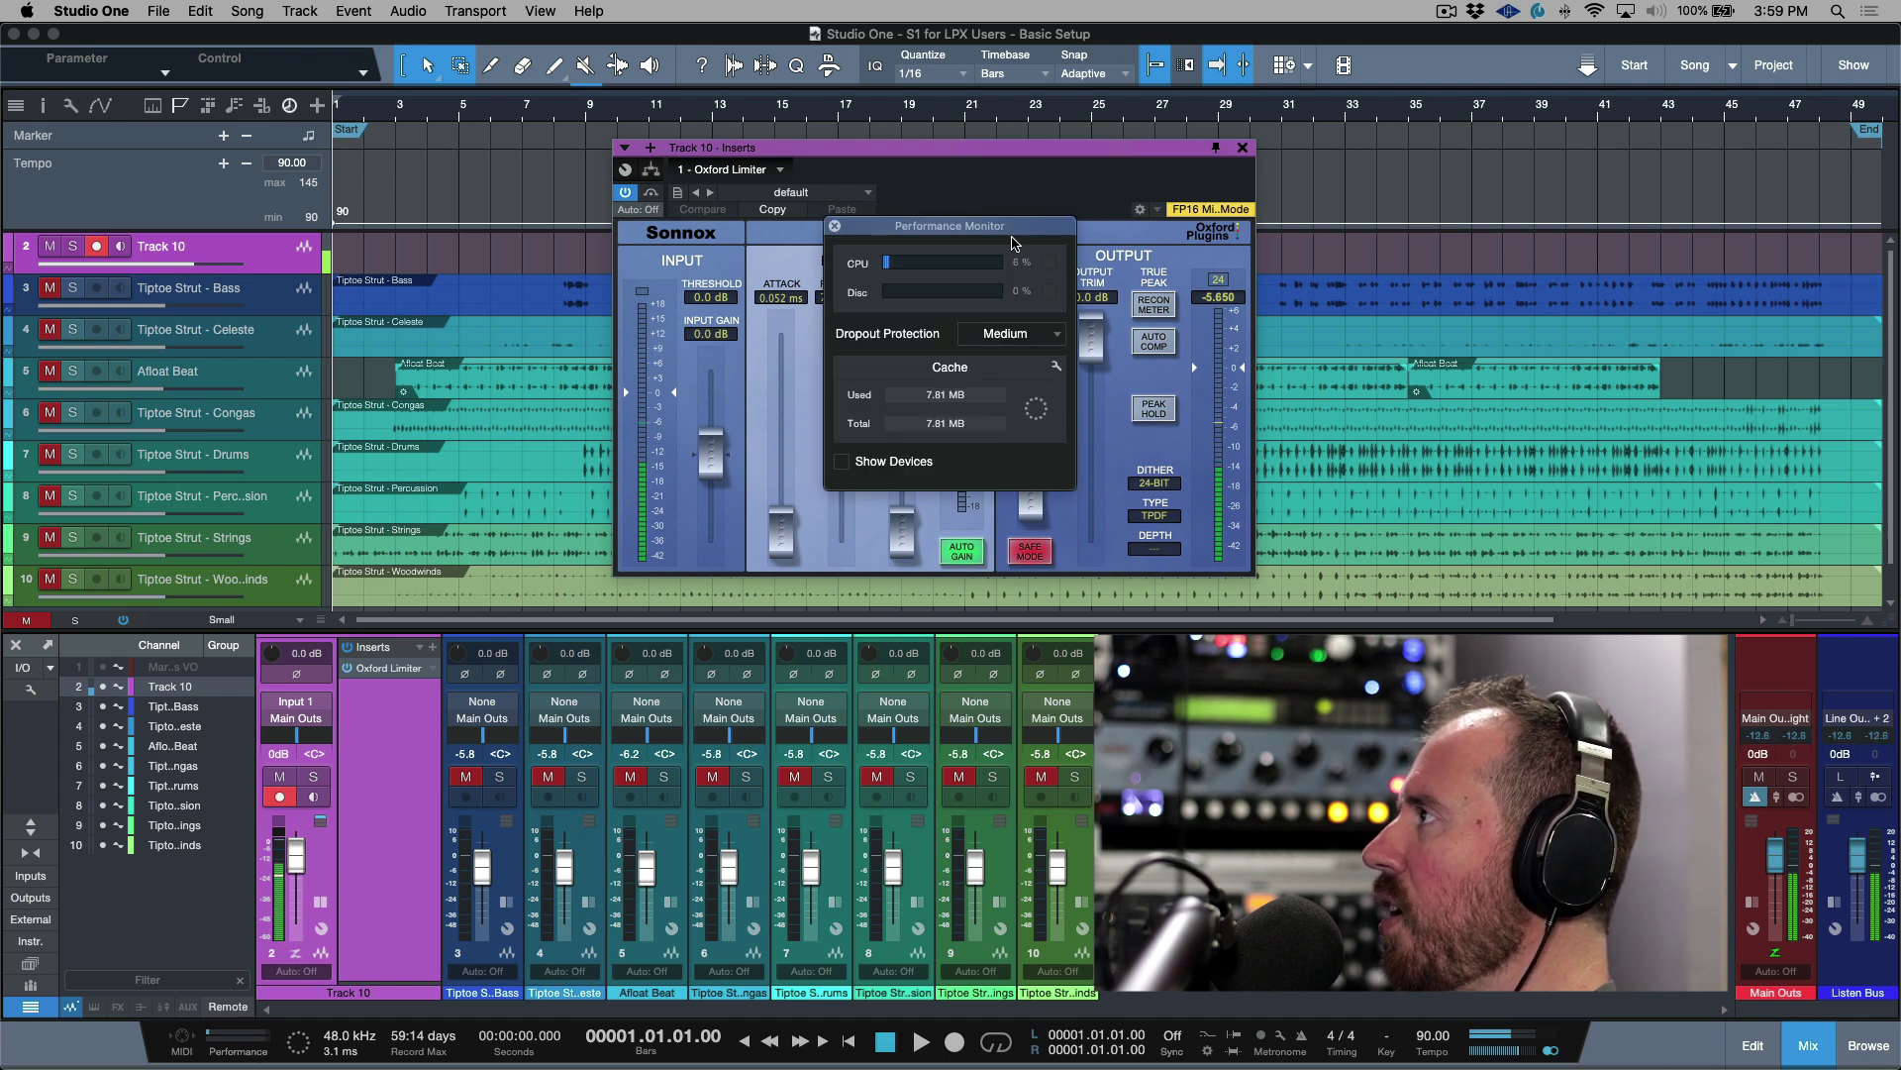
{"action": "left_click", "coordinate": [842, 461]}
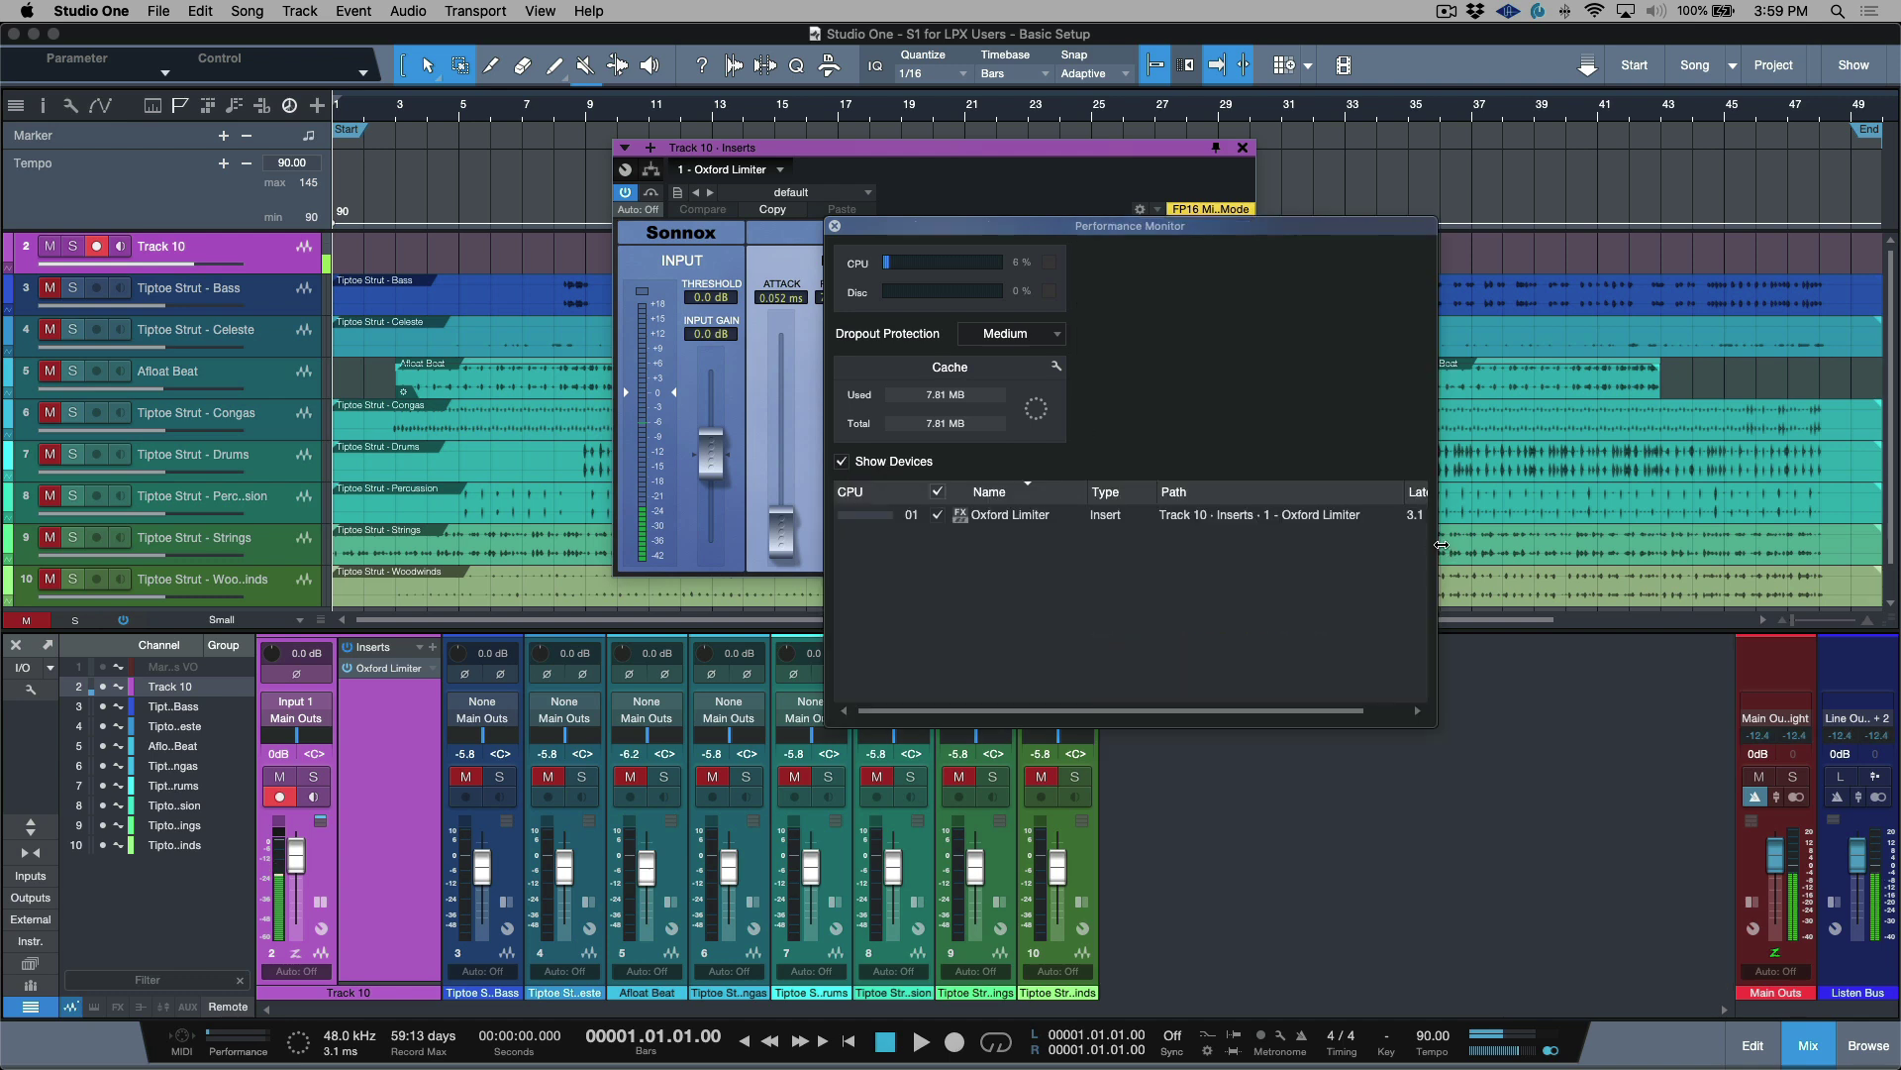
{"action": "left_click_drag", "start_coordinate": [1350, 228], "coordinate": [1439, 458]}
{"action": "left_click_drag", "start_coordinate": [1144, 156], "coordinate": [1169, 45]}
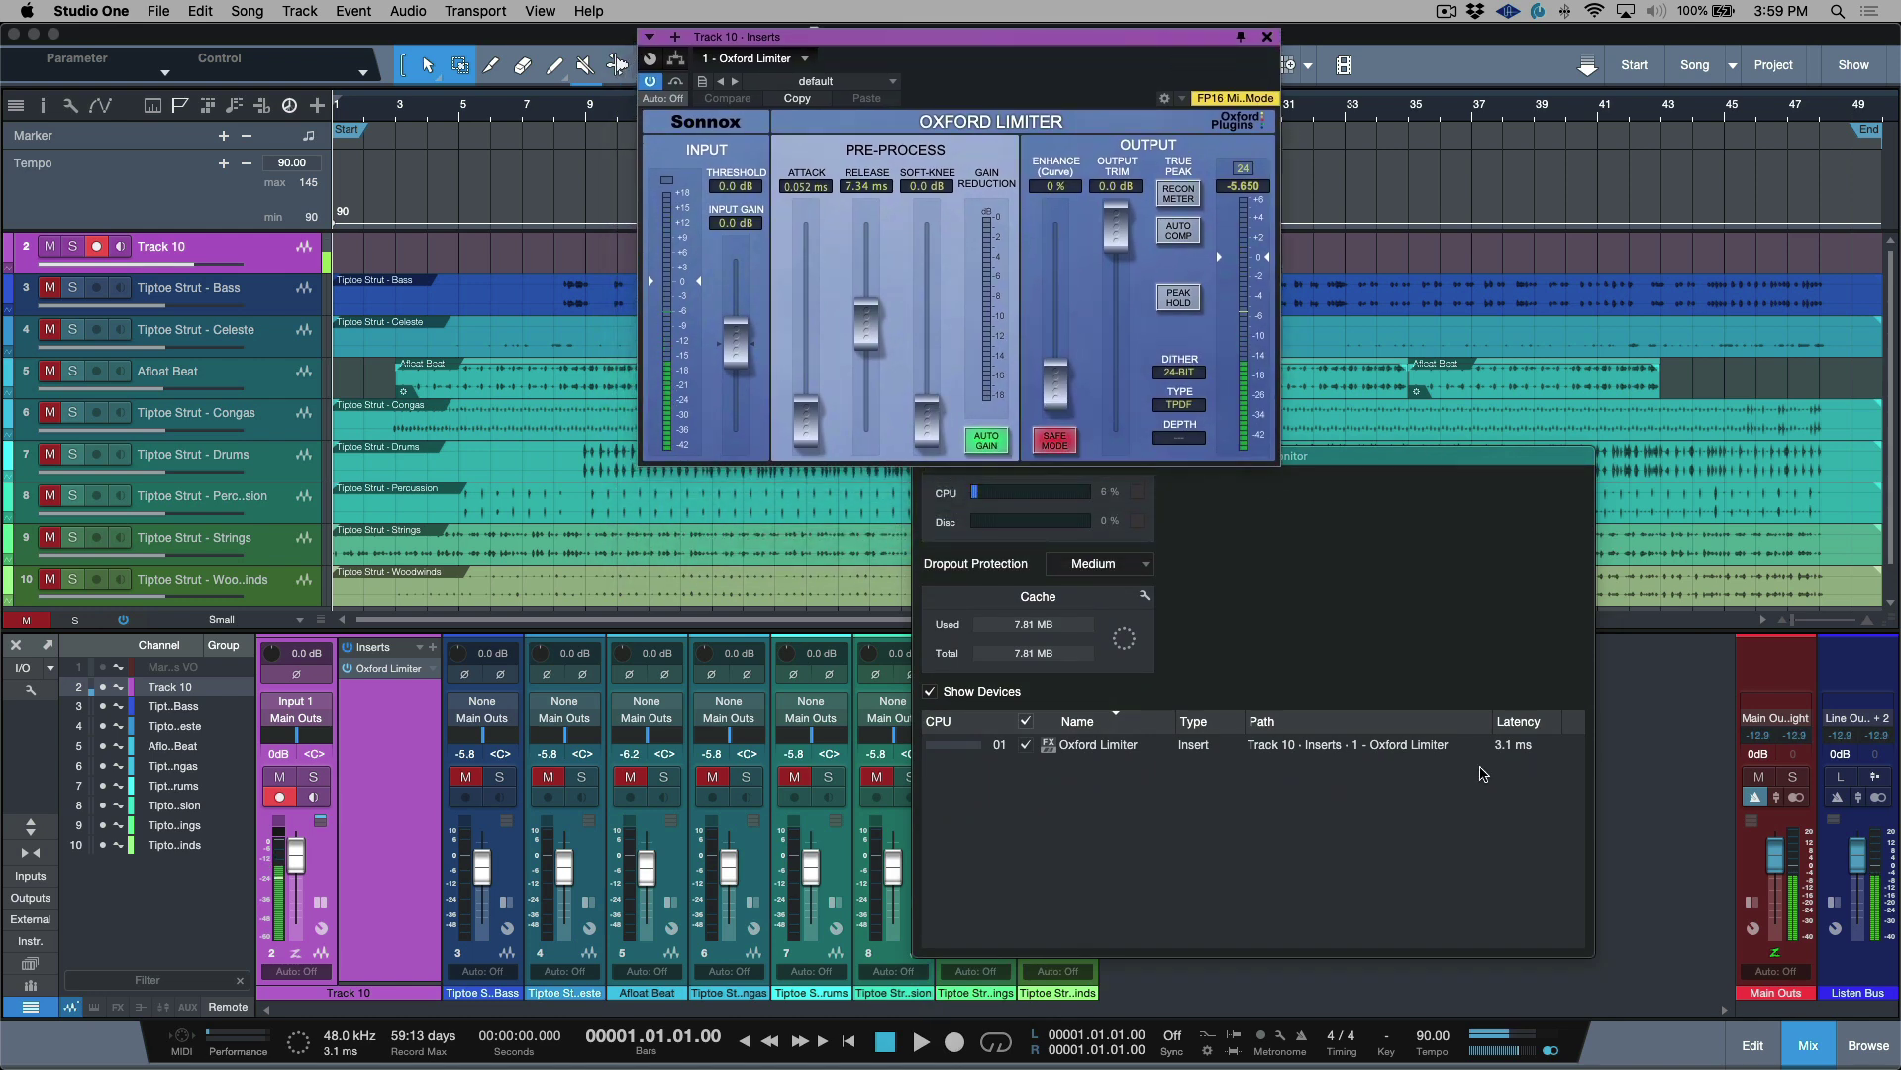
{"action": "left_click", "coordinate": [1428, 460]}
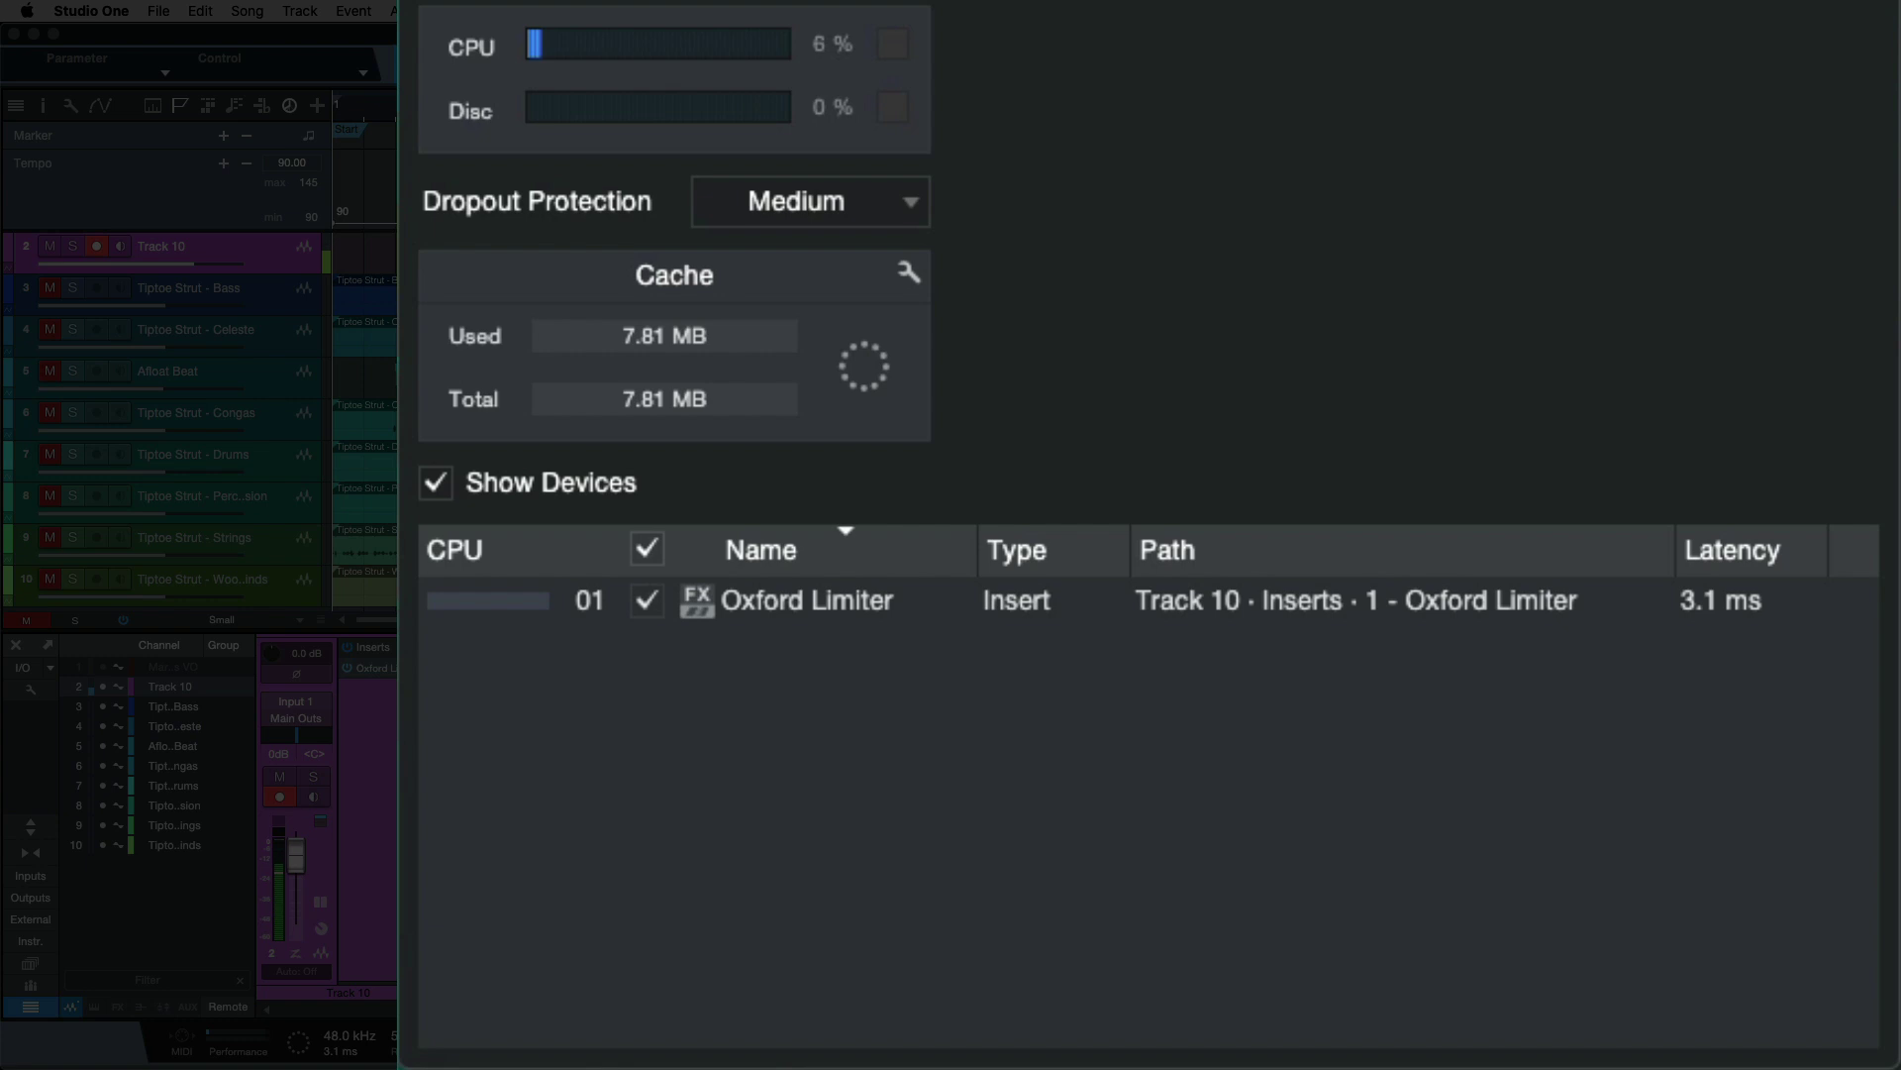
{"action": "left_click", "coordinate": [279, 797]}
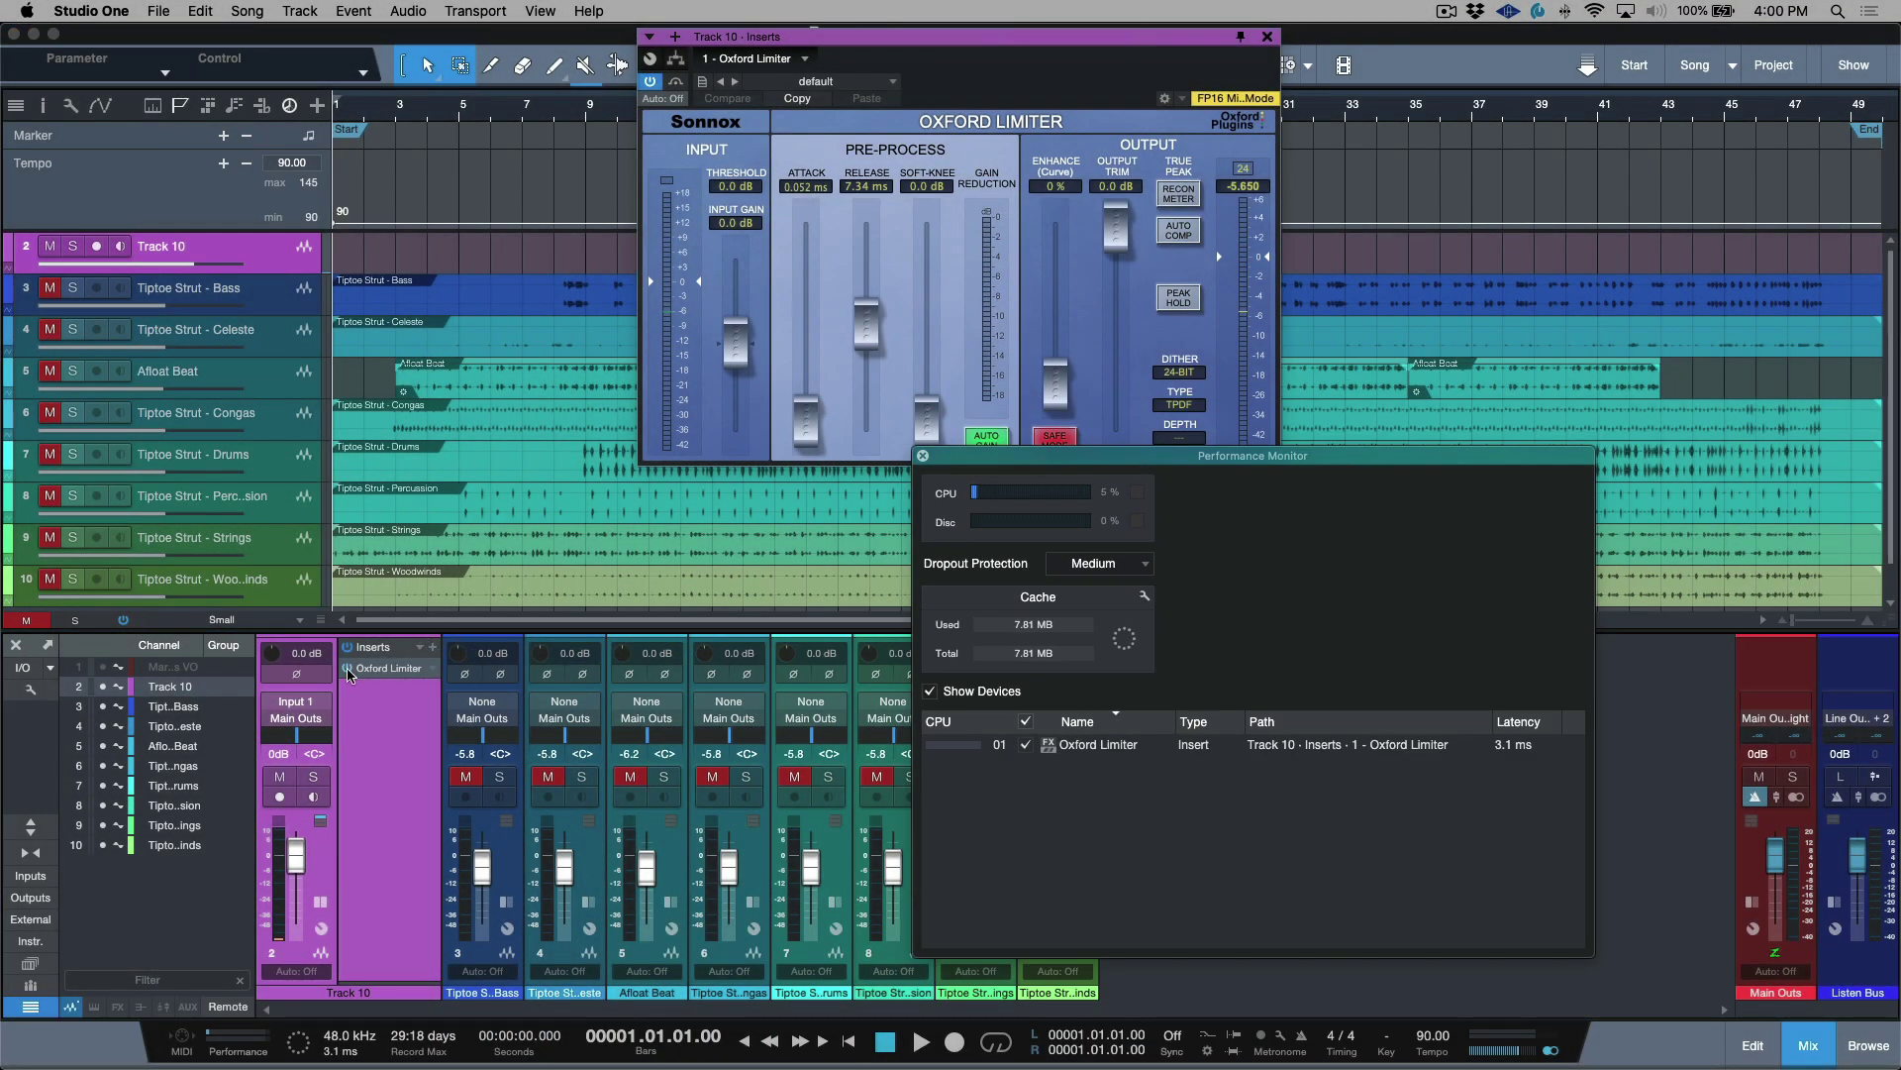
Bypass the Oxford Limiter insert and remove it from Track 10
{"action": "left_click", "coordinate": [348, 669]}
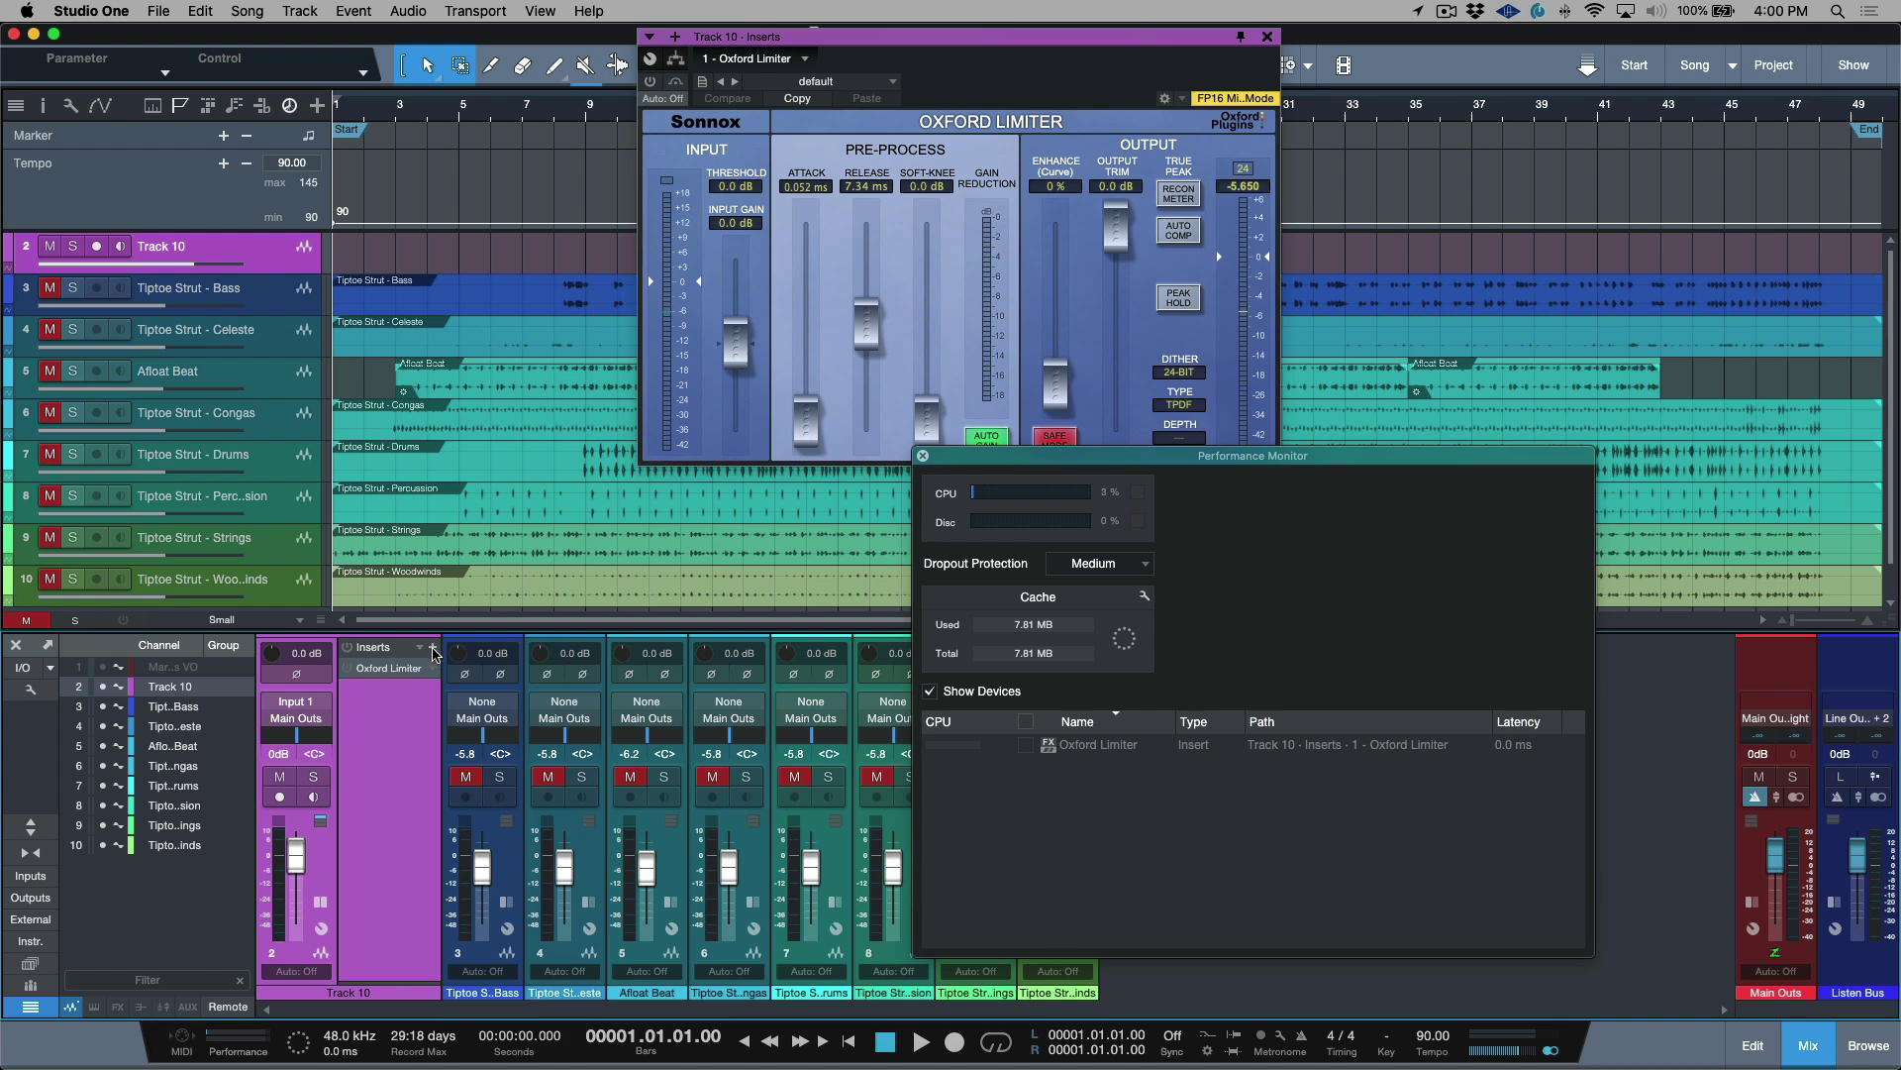
{"action": "left_click", "coordinate": [433, 648]}
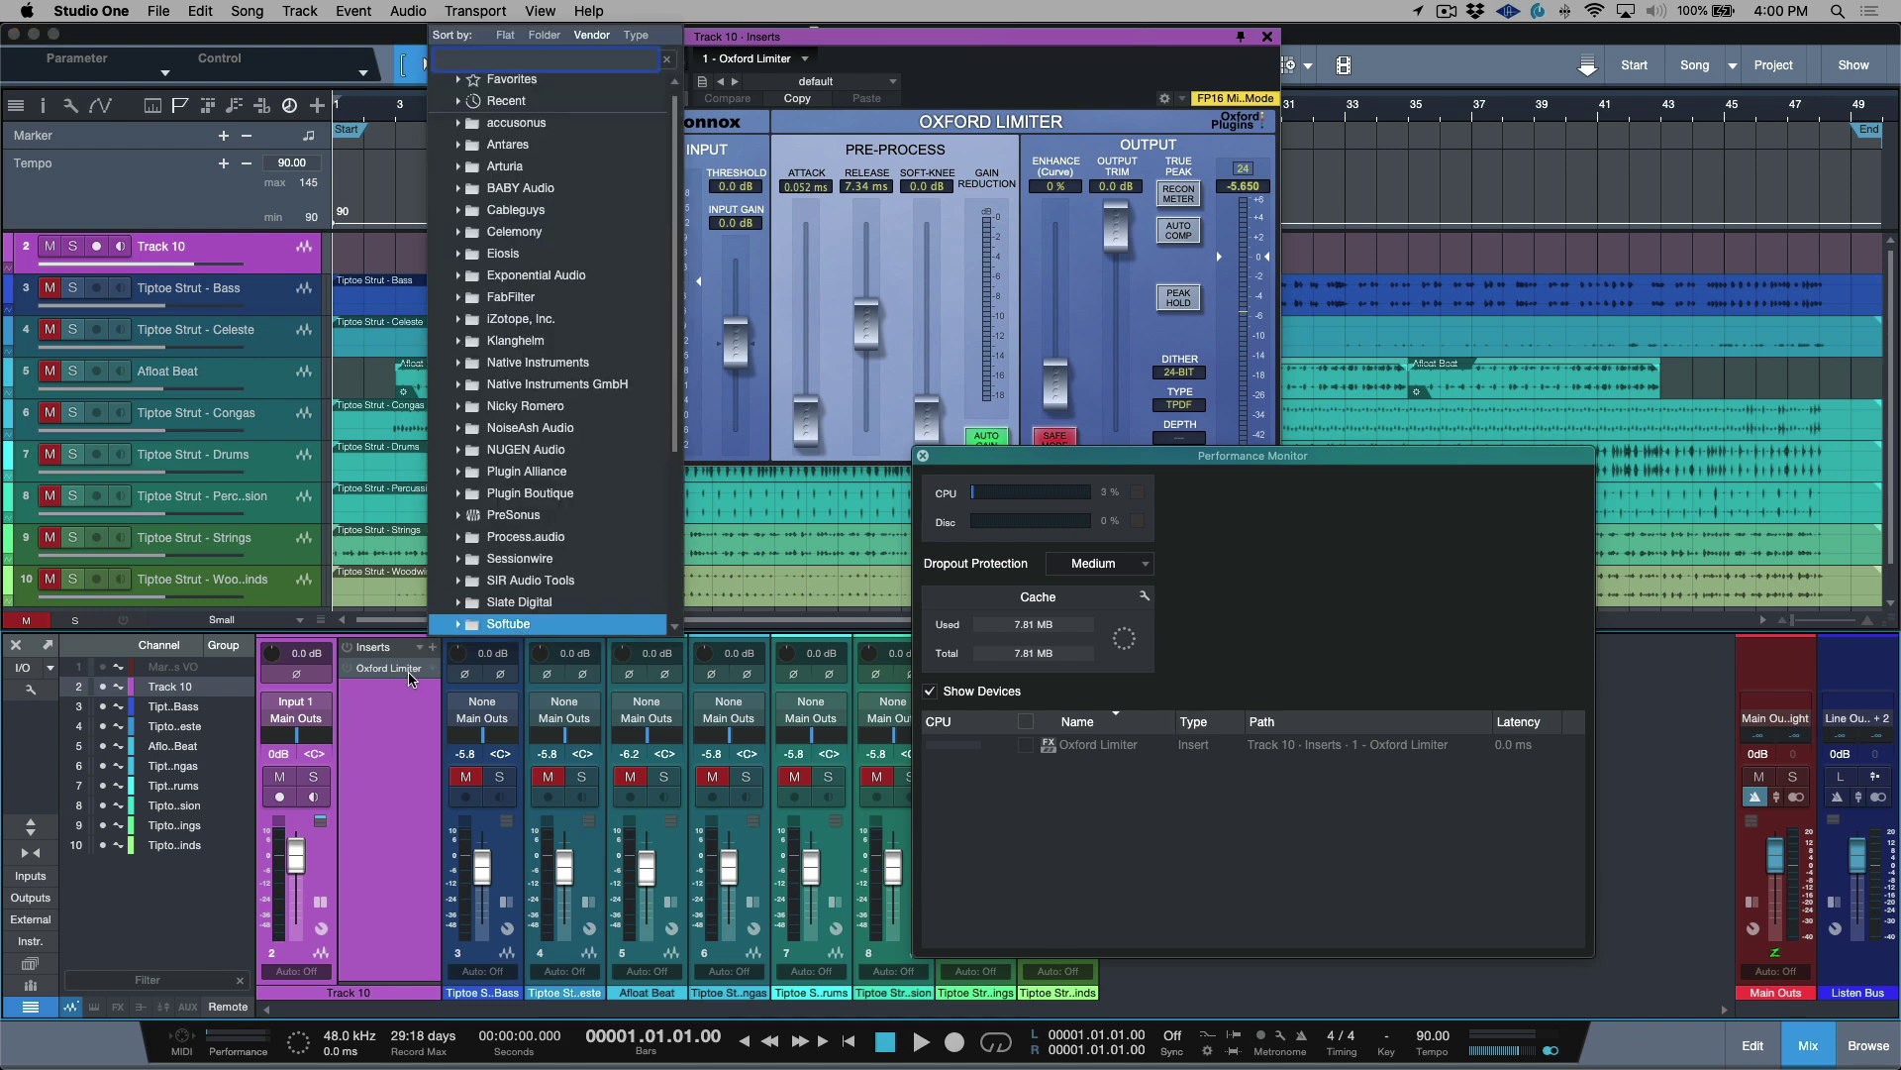
{"action": "left_click", "coordinate": [427, 677]}
{"action": "right_click", "coordinate": [433, 673]}
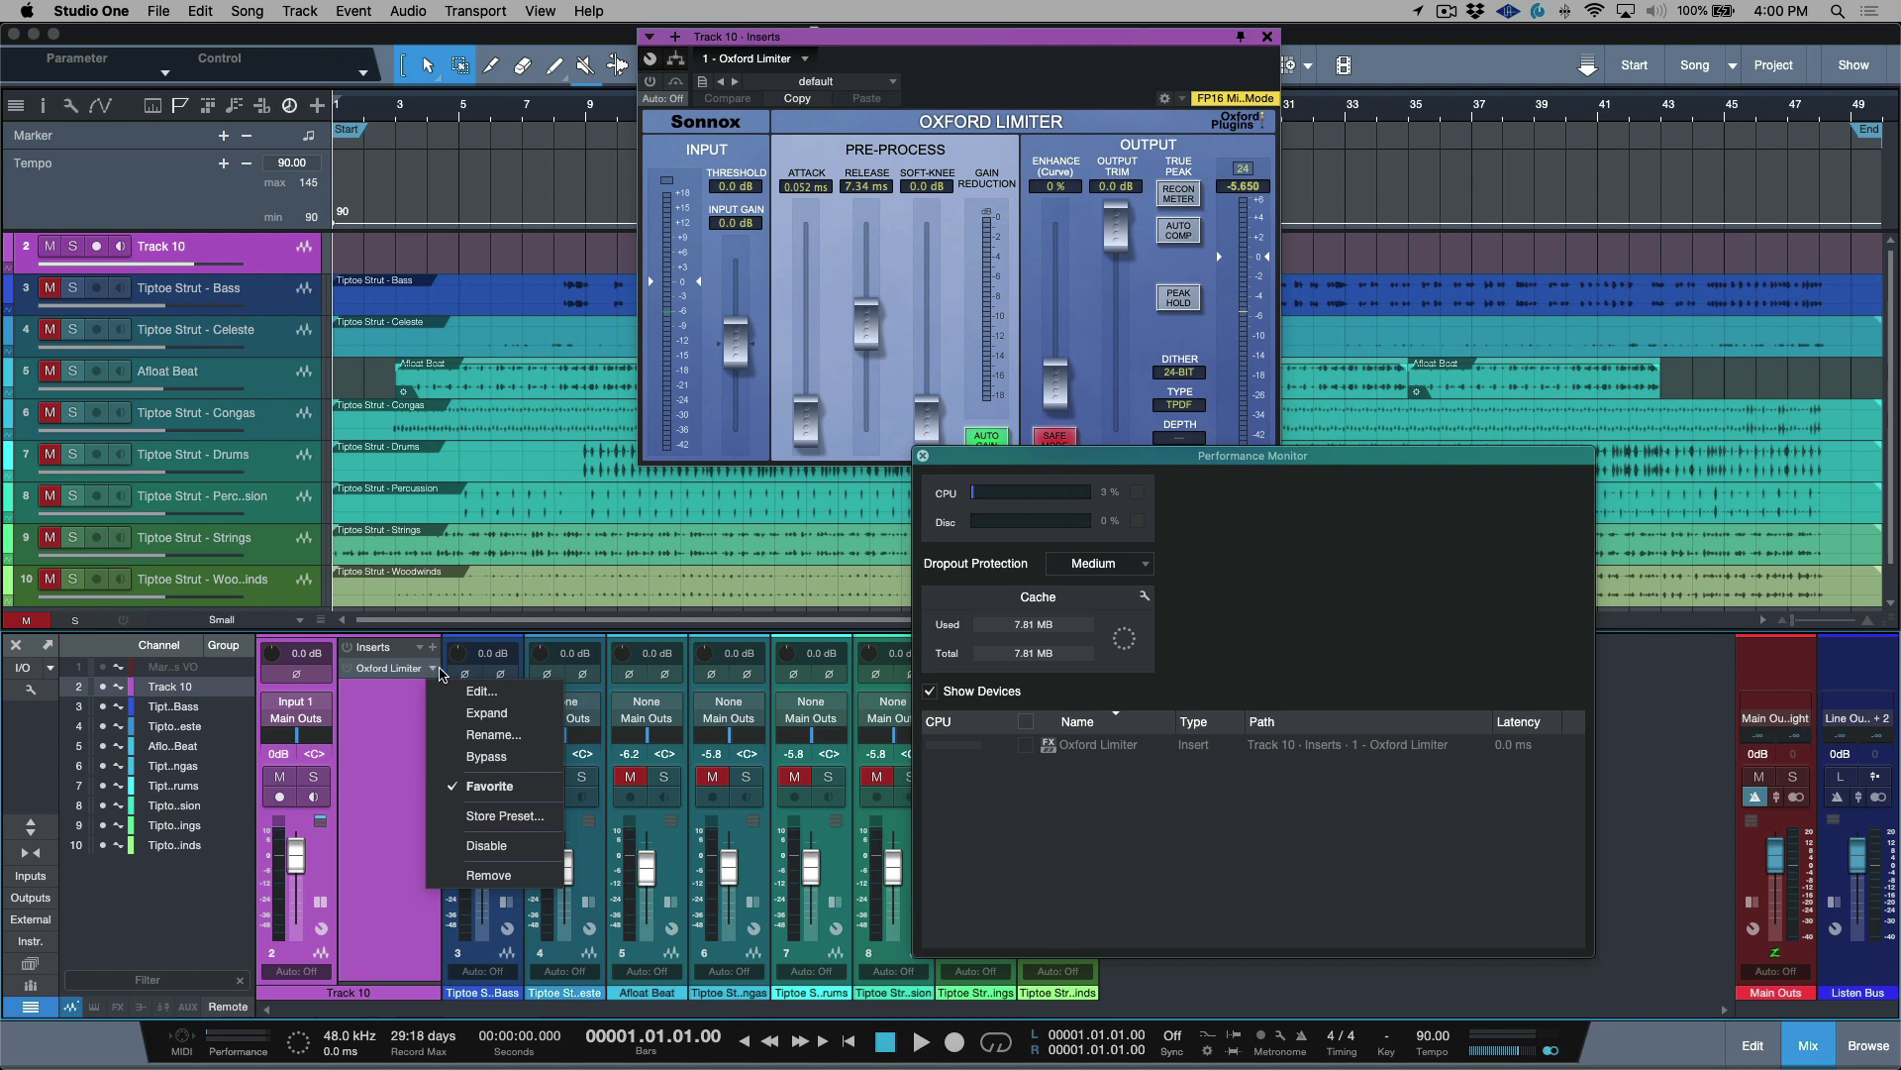
{"action": "left_click", "coordinate": [478, 875]}
Insert Auto-Tune Pro on Track 10 and move its window left
{"action": "left_click", "coordinate": [432, 649]}
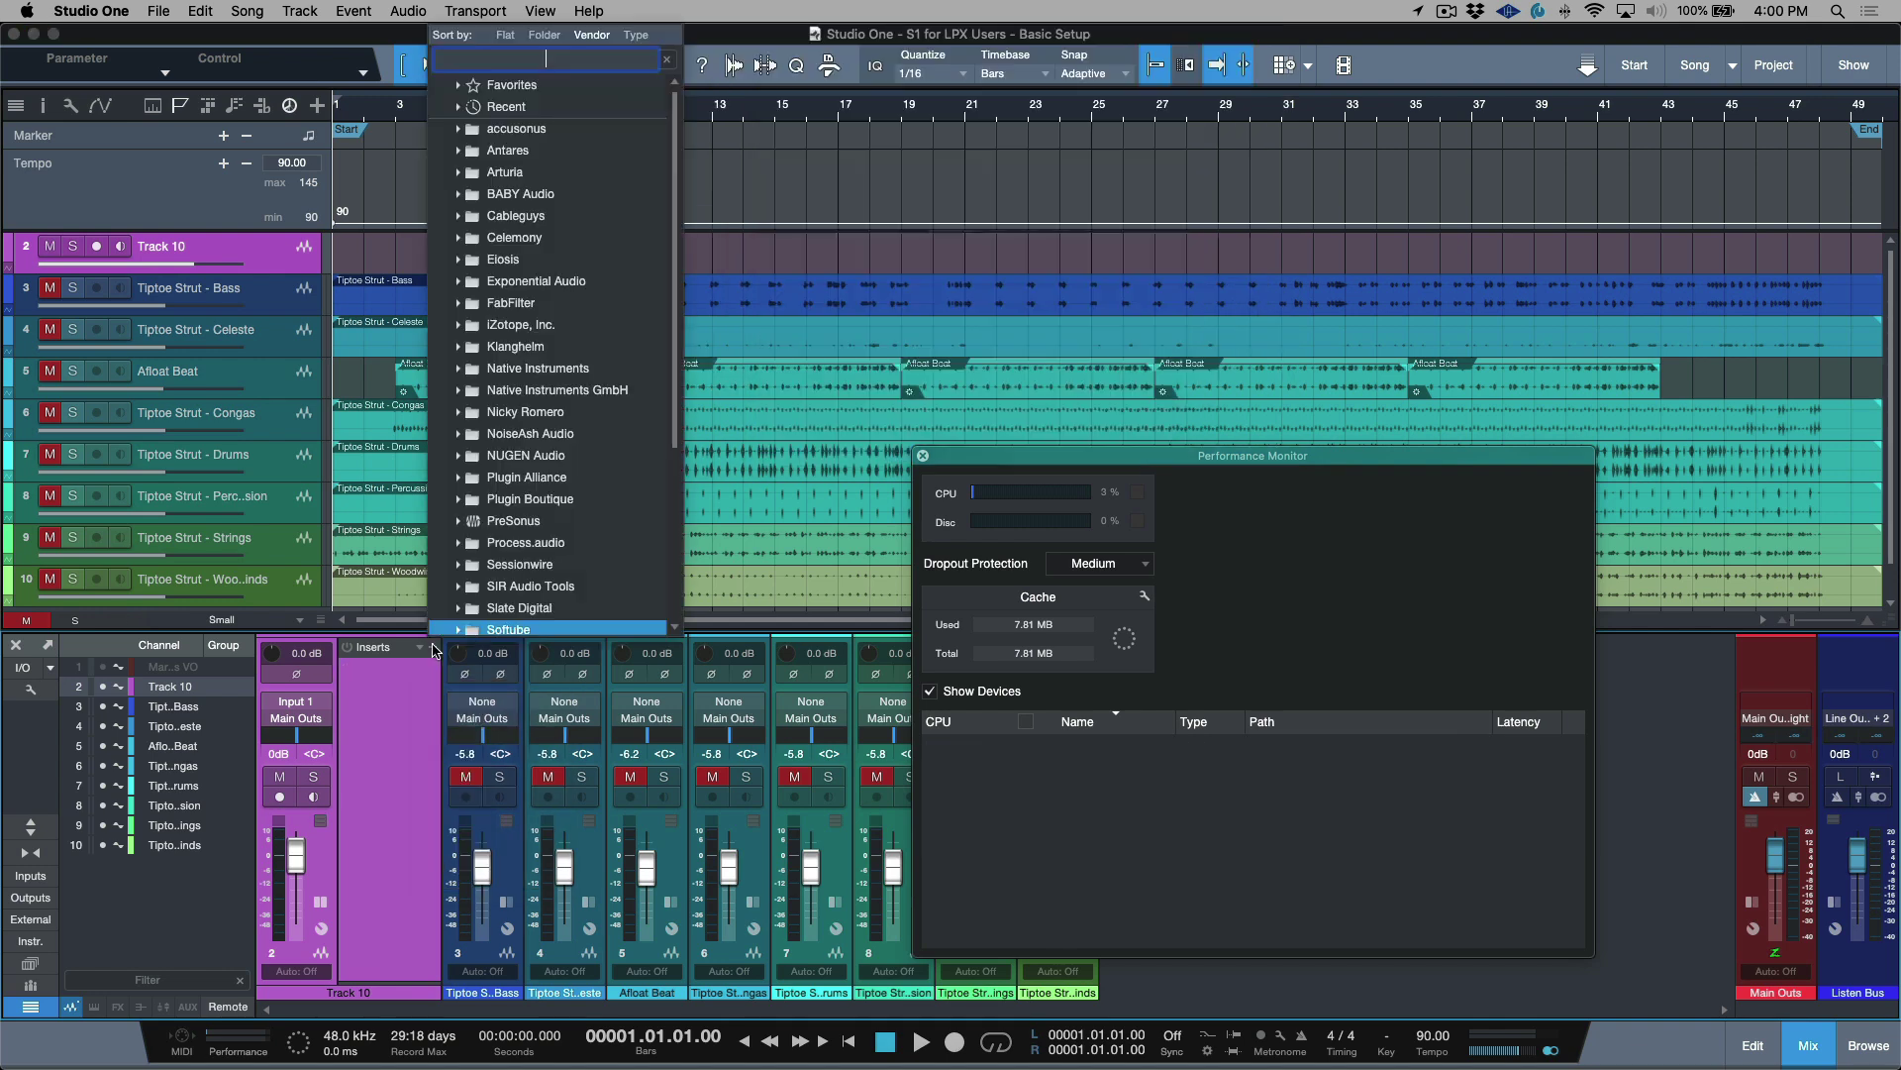
{"action": "type", "text": "aut"}
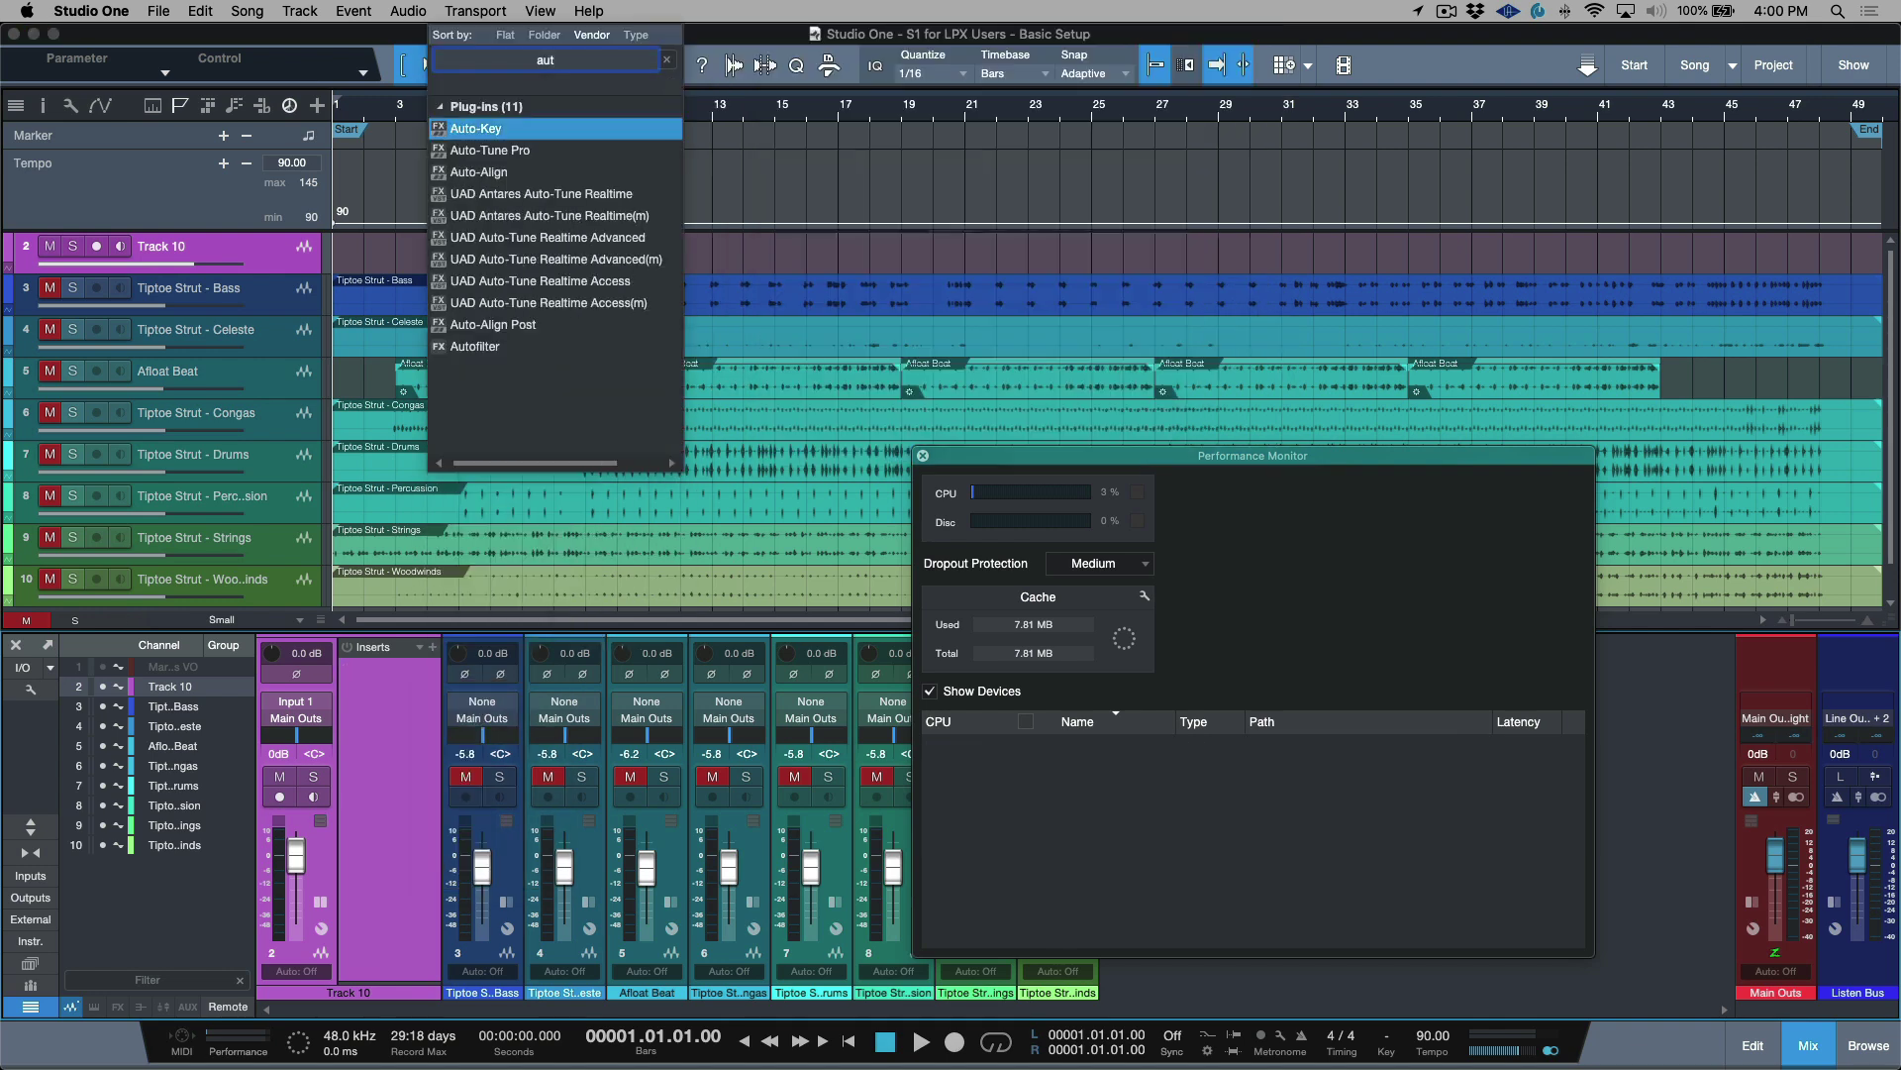
{"action": "key", "text": "Down"}
{"action": "key", "text": "Return"}
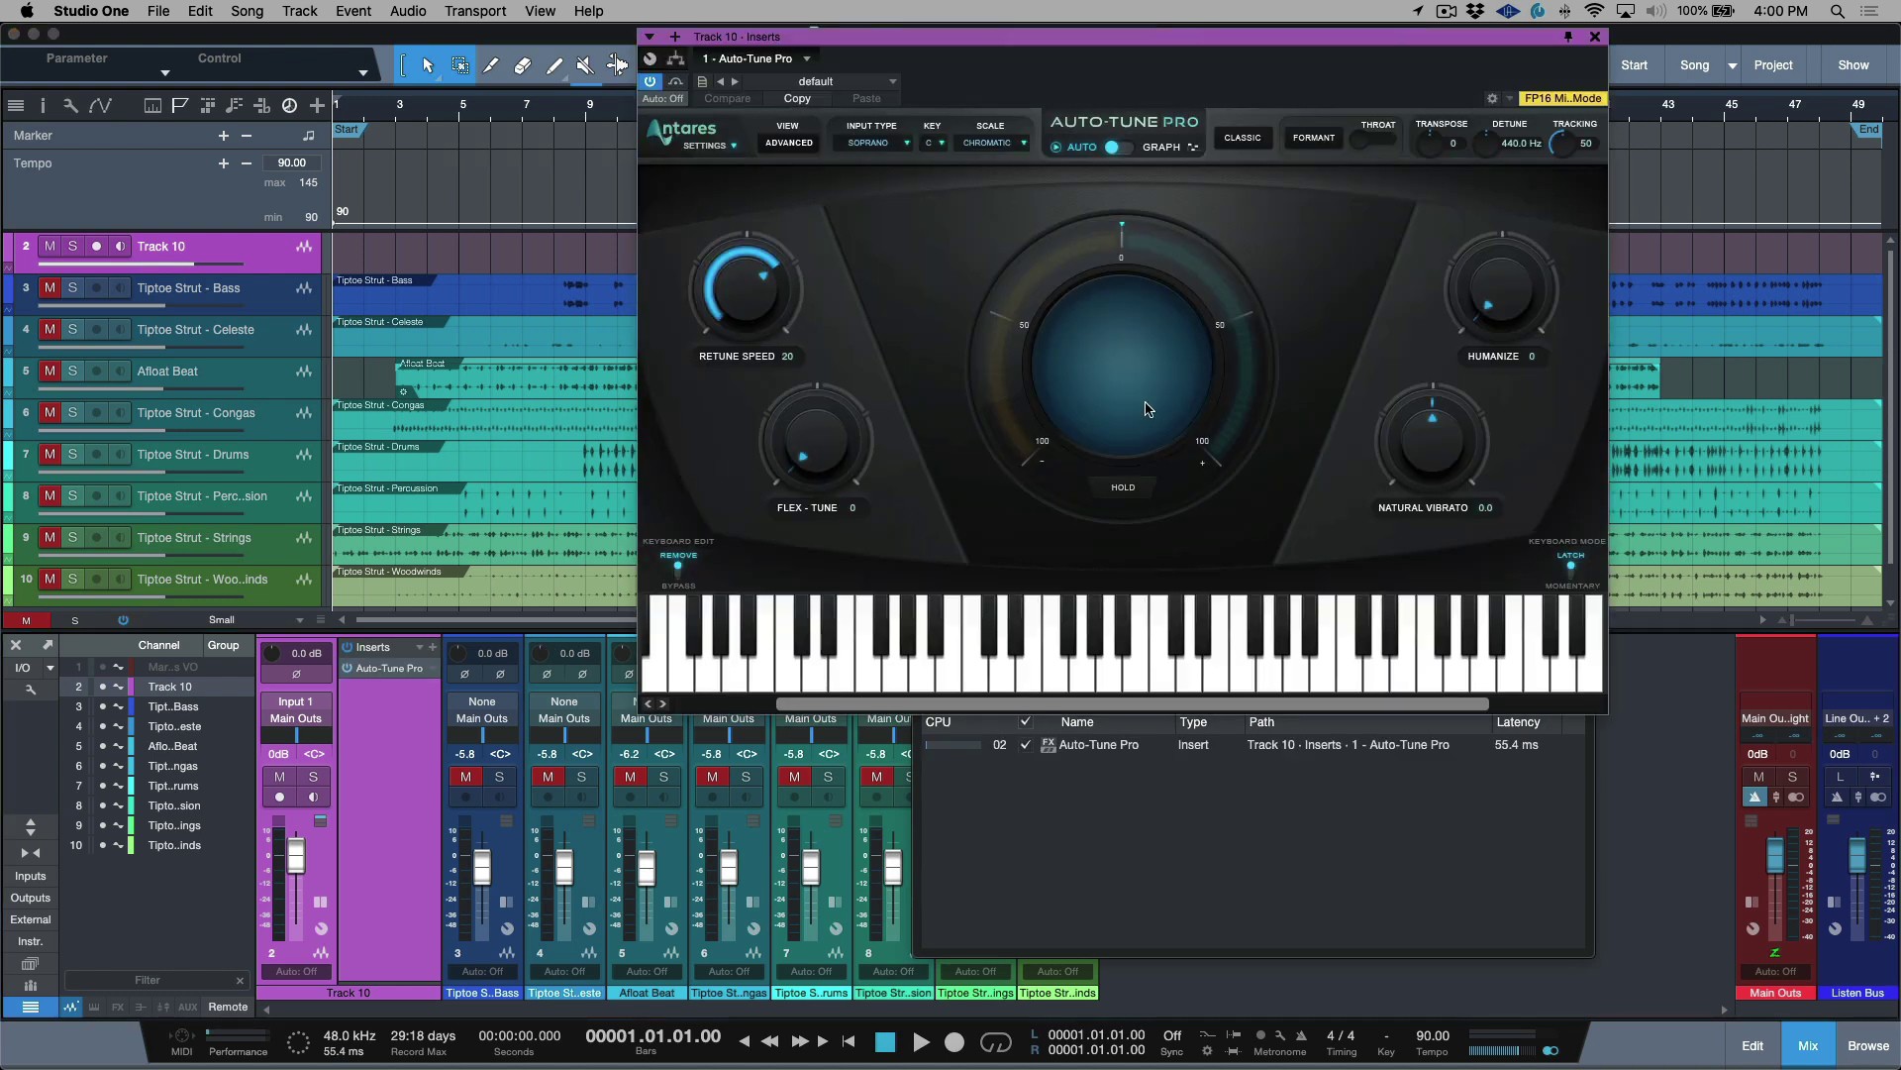
{"action": "left_click_drag", "start_coordinate": [1174, 36], "coordinate": [977, 32]}
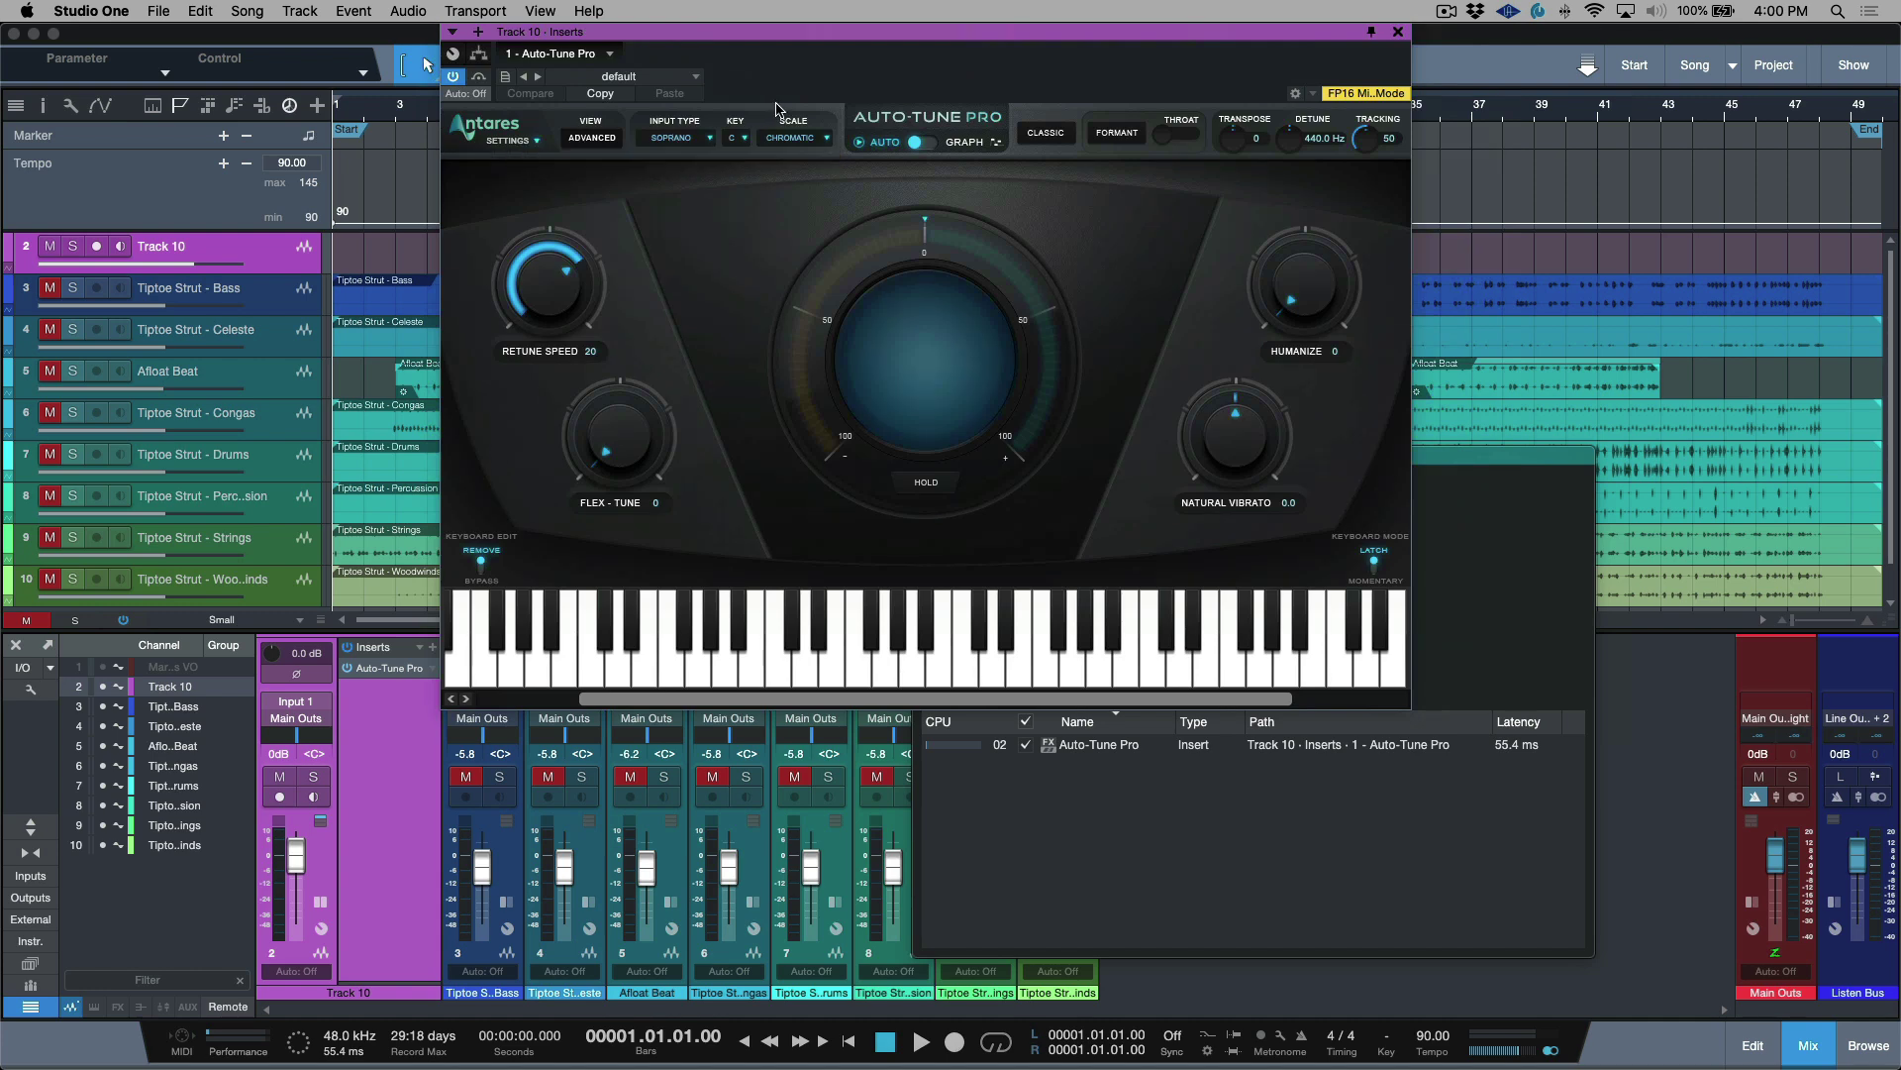
Switch Auto-Tune Pro to Use Low Latency (2.1 ms) and record-arm Track 10
{"action": "left_click", "coordinate": [537, 141]}
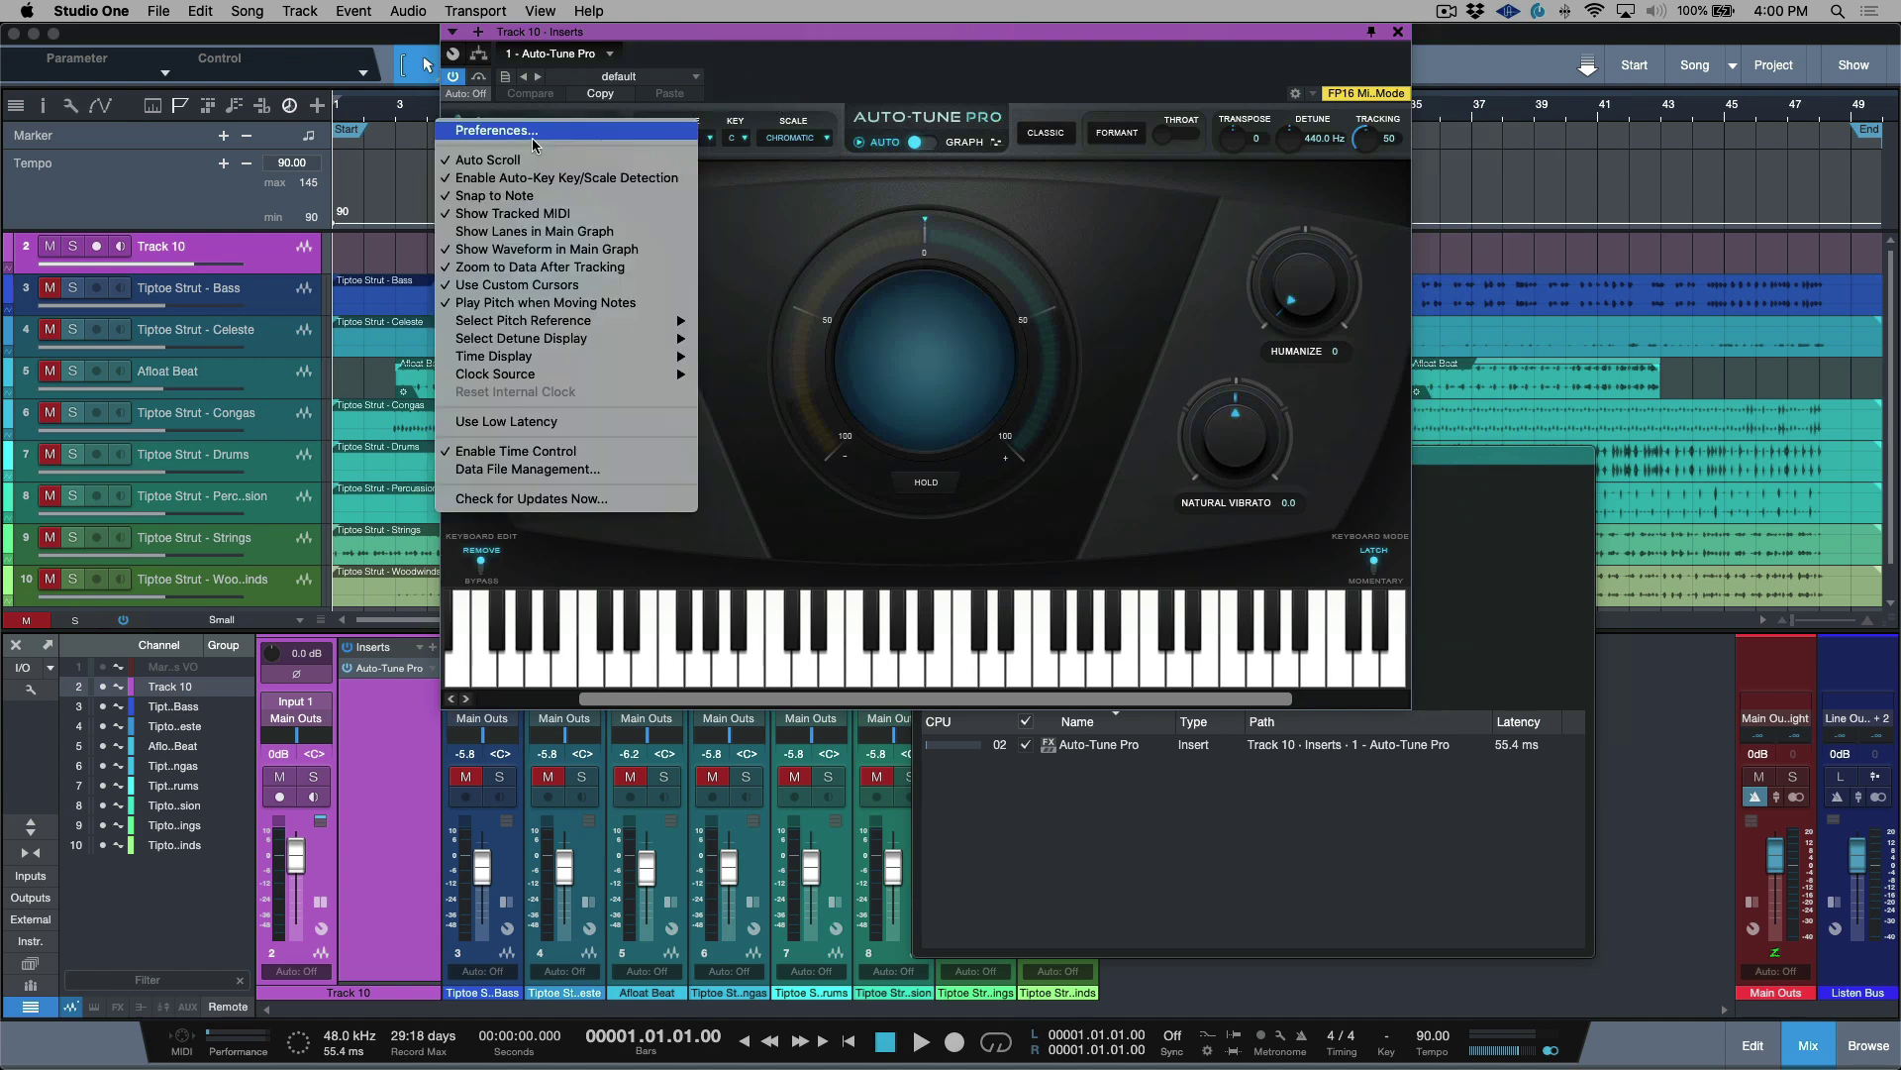
{"action": "left_click", "coordinate": [527, 422]}
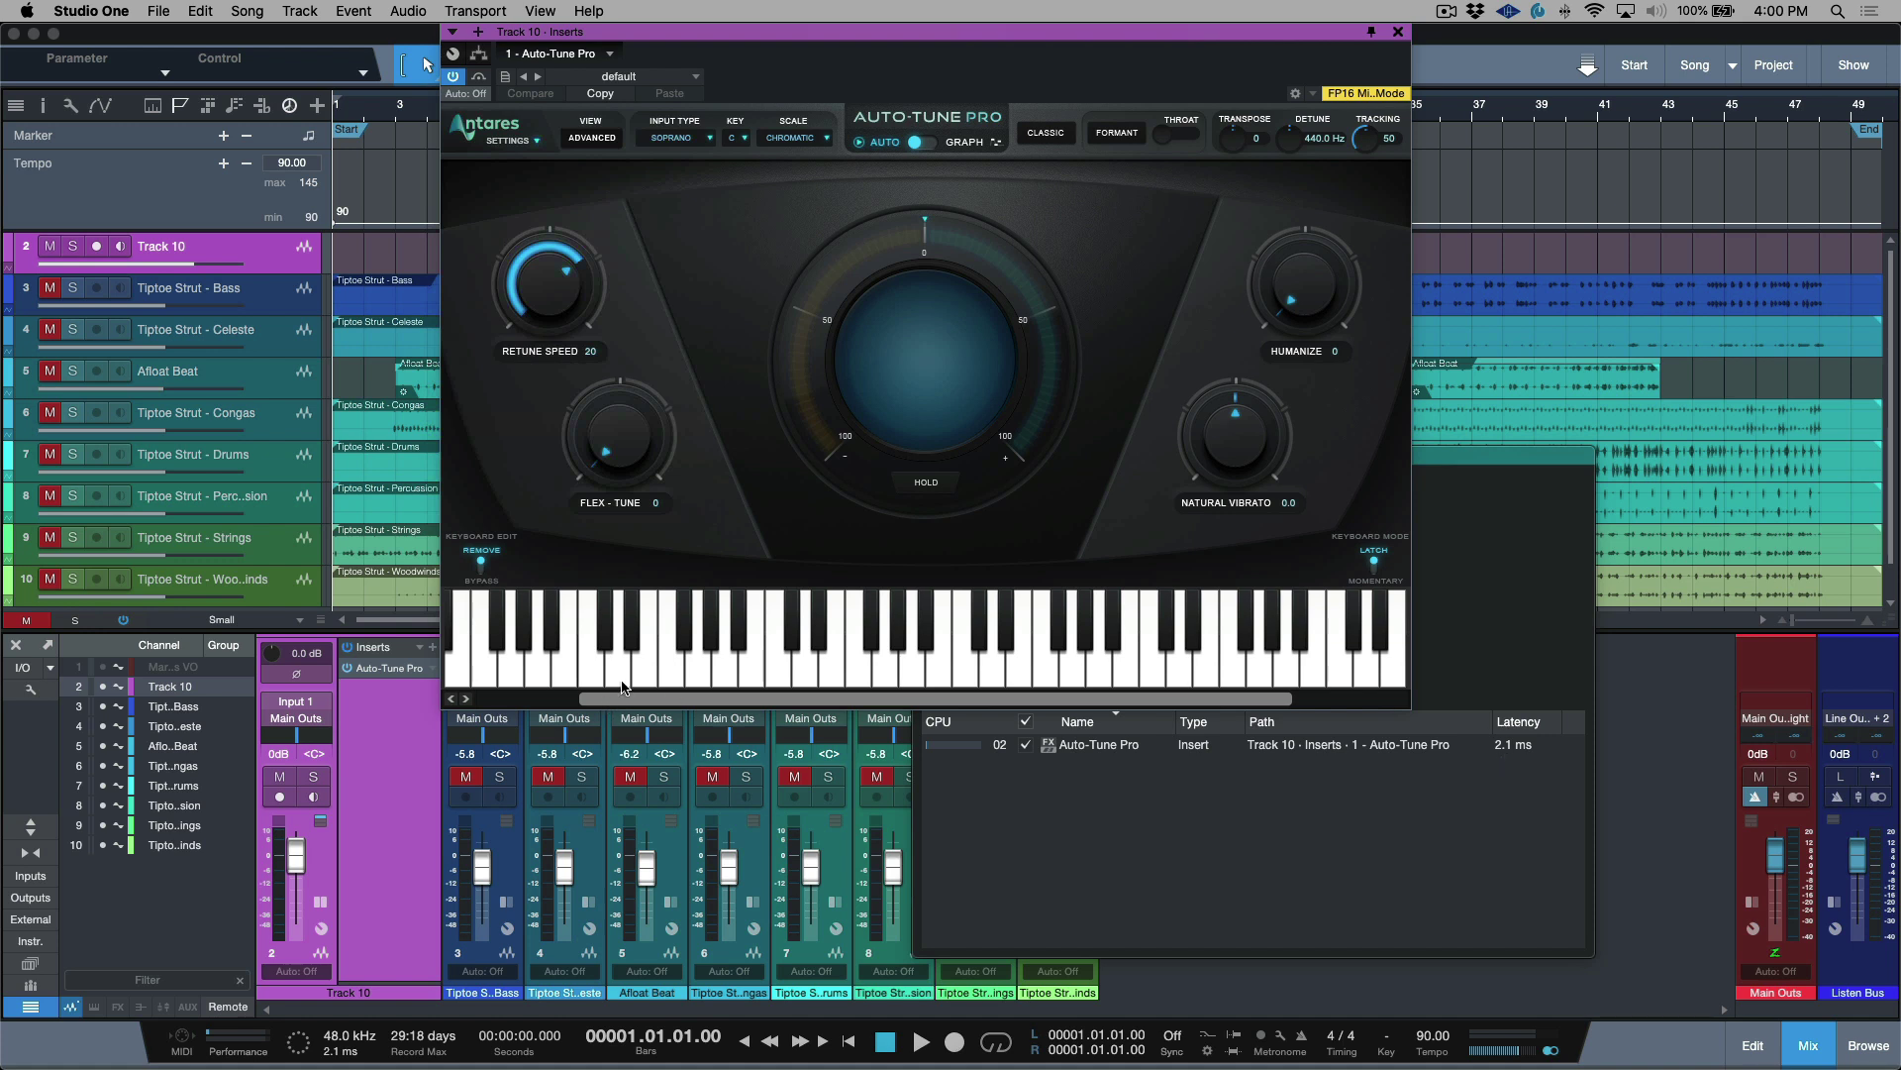
{"action": "left_click", "coordinate": [282, 799]}
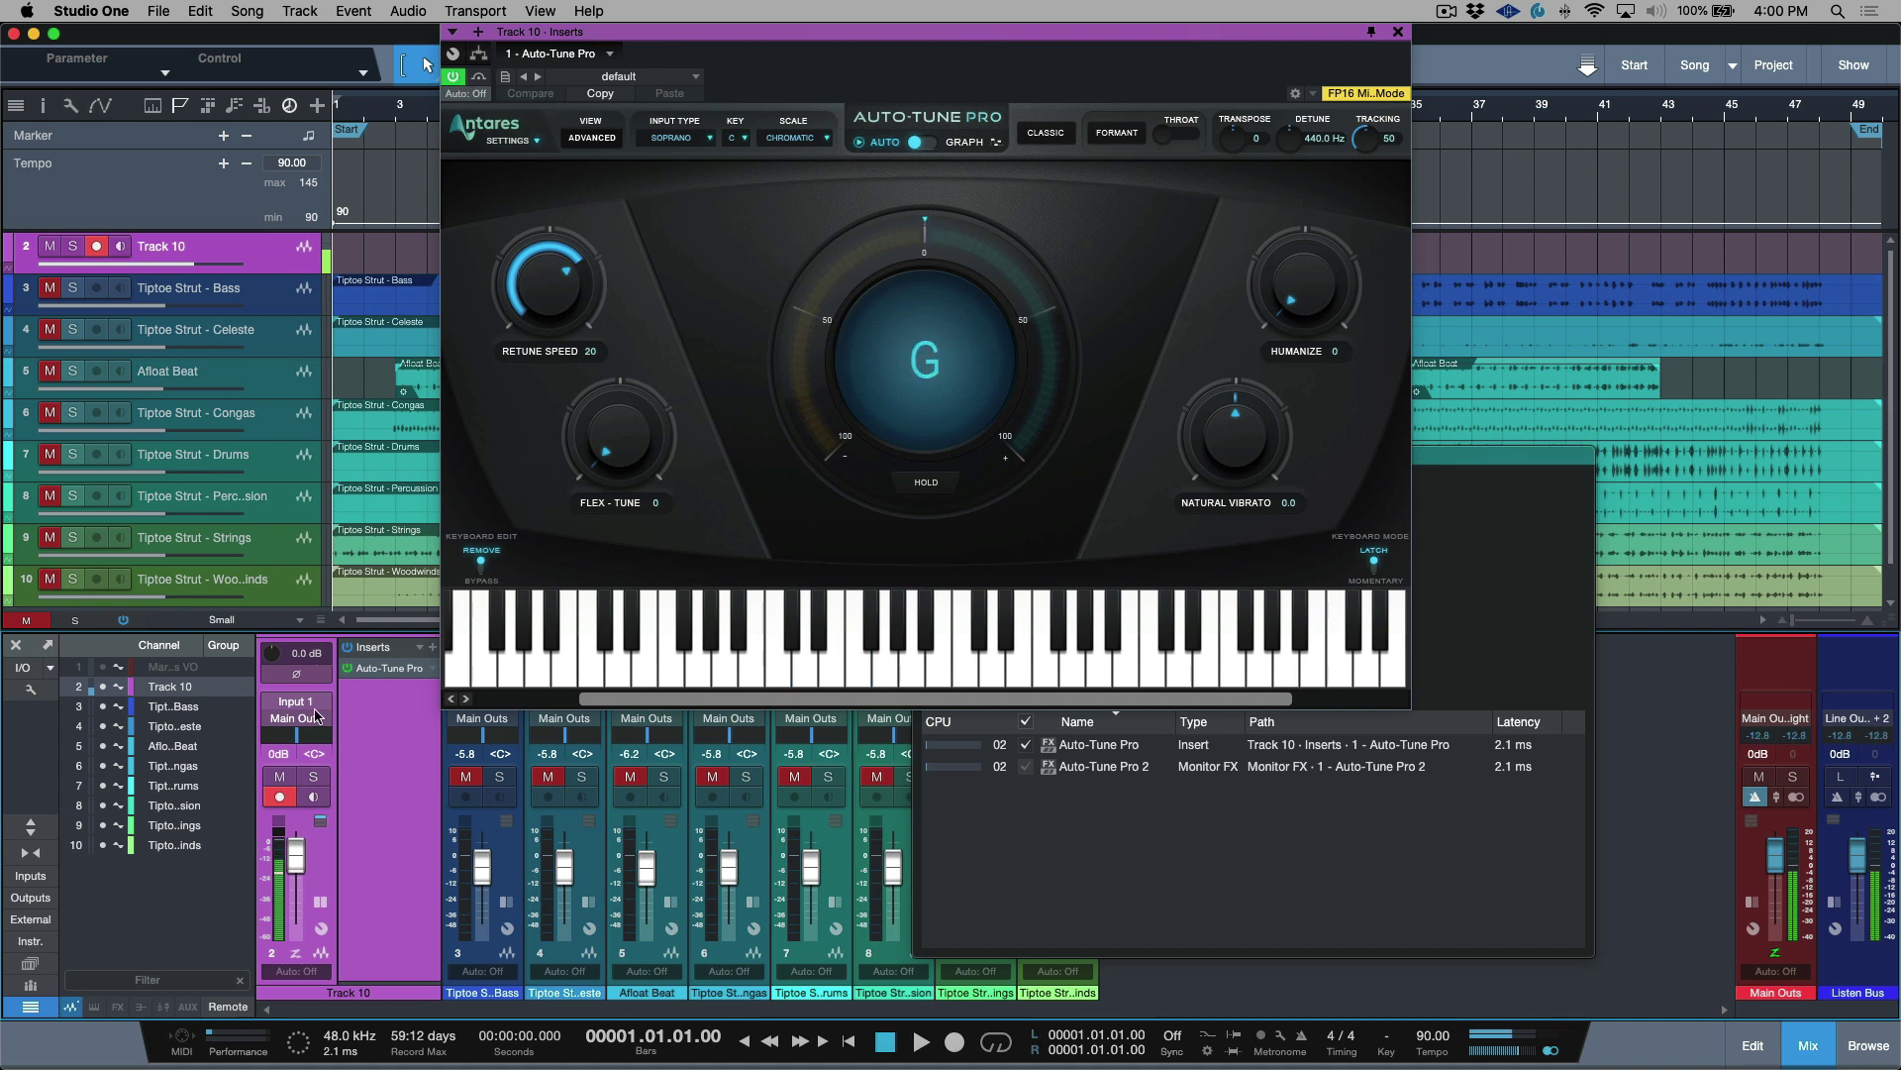
Power on Auto-Tune Pro with Track 10 re-armed, and move the Performance Monitor up-right
{"action": "left_click", "coordinate": [281, 797]}
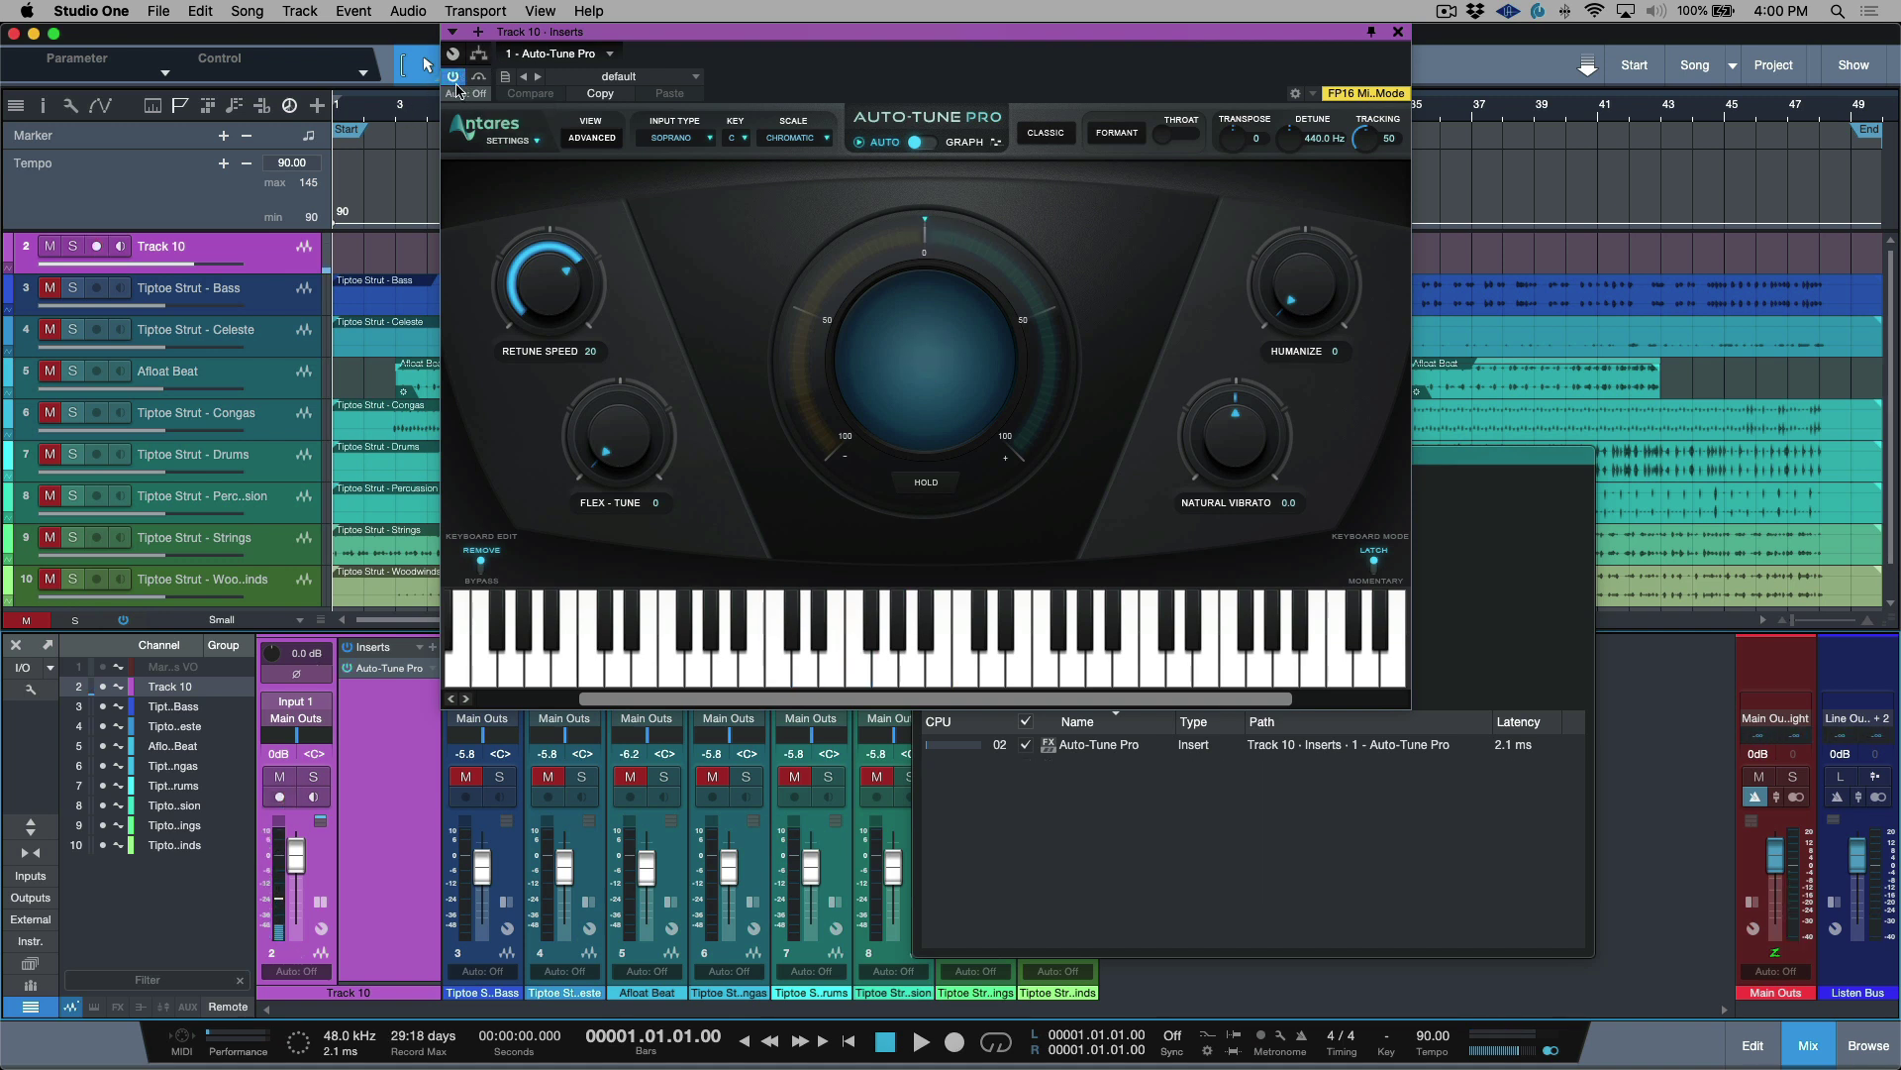
{"action": "left_click", "coordinate": [454, 78]}
{"action": "left_click", "coordinate": [280, 797]}
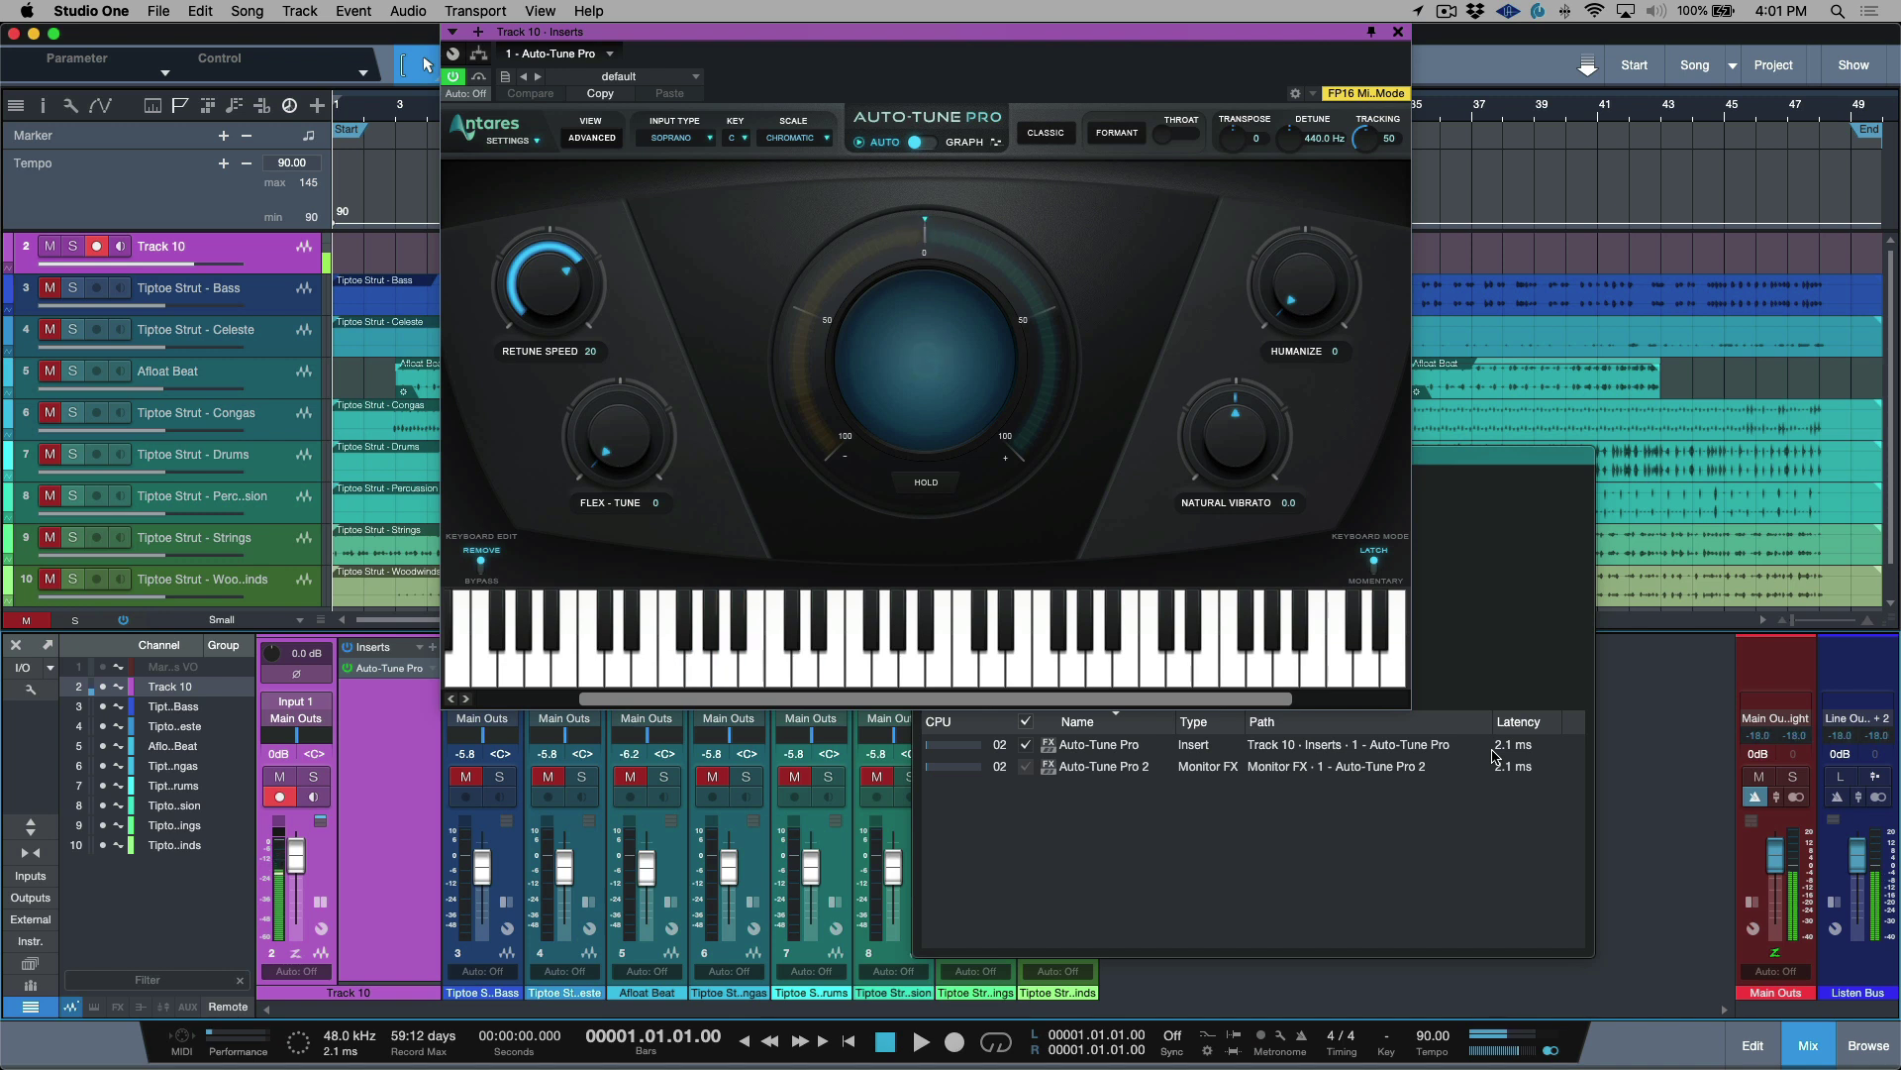
{"action": "left_click", "coordinate": [1512, 474]}
{"action": "left_click_drag", "start_coordinate": [1512, 474], "coordinate": [1578, 354]}
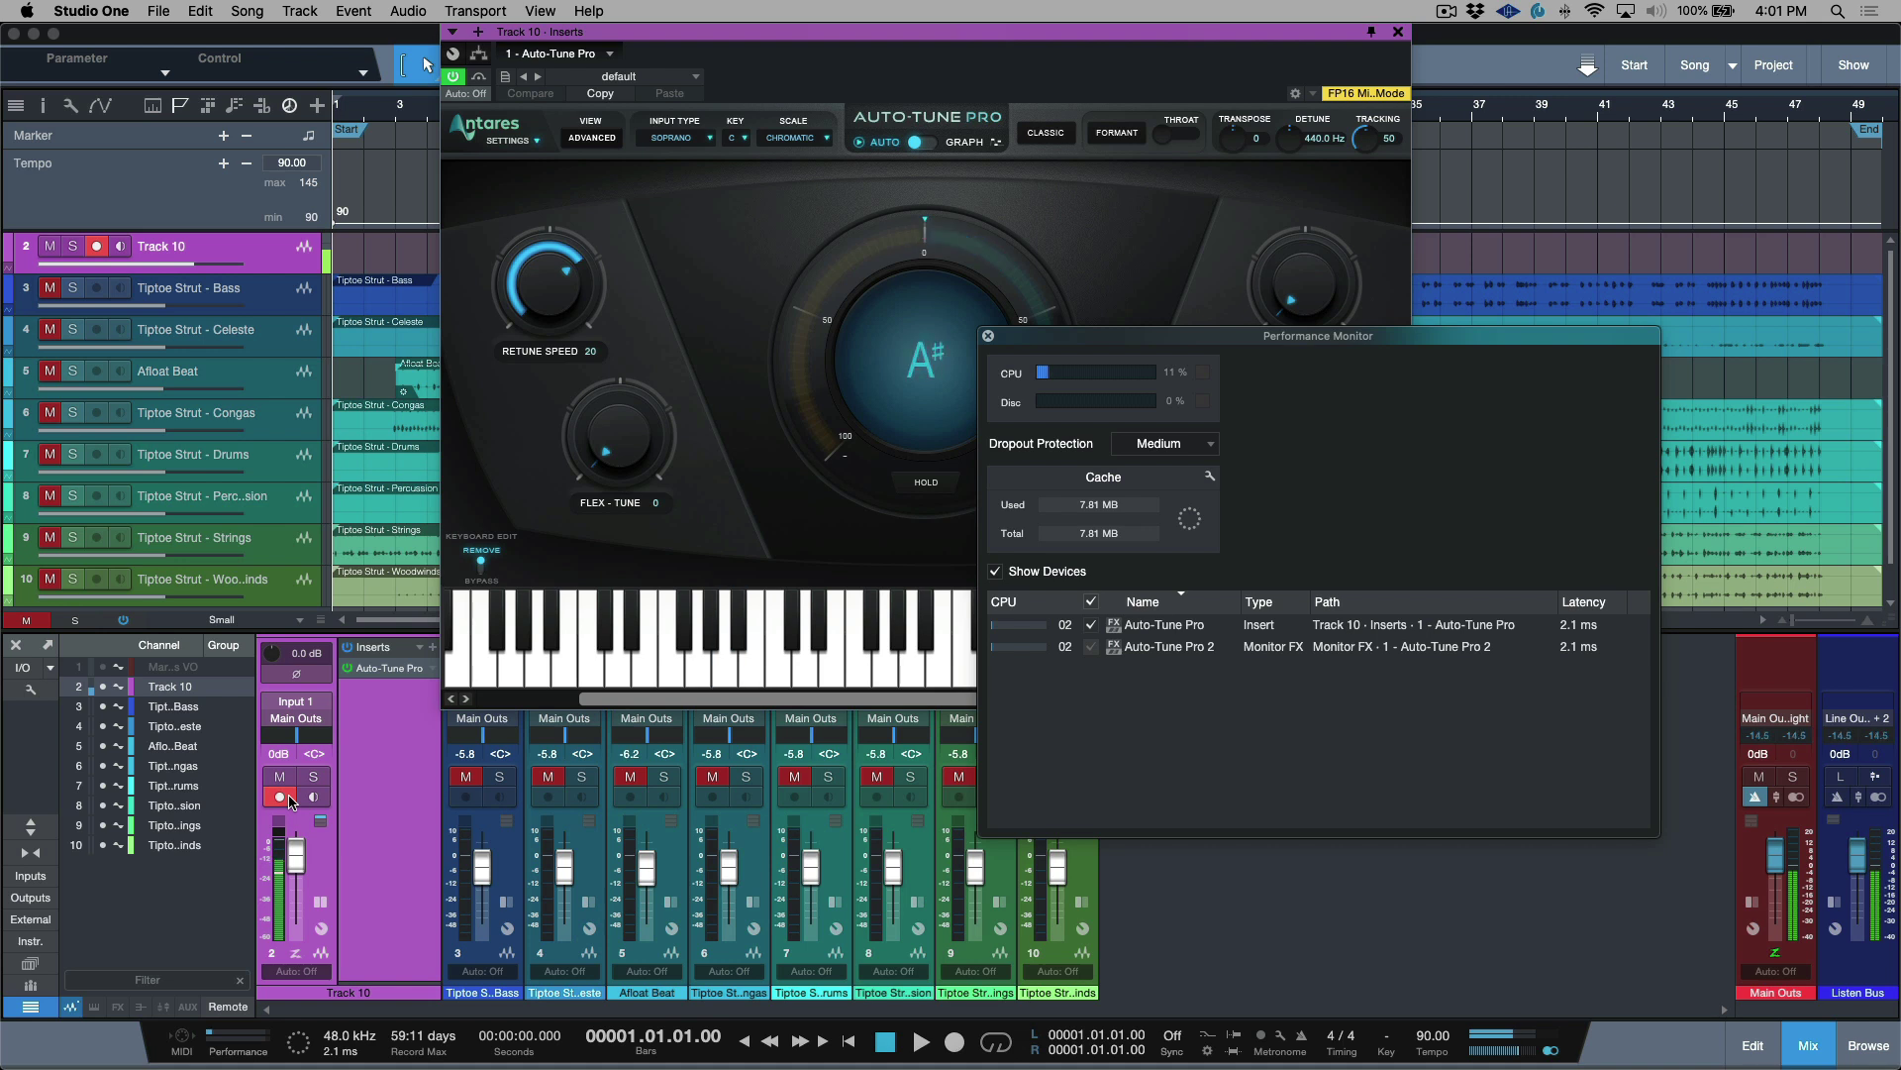
Record a vocal take on Track 10, enlarging its lane, then stop recording and playback
{"action": "key", "text": "KP_Multiply"}
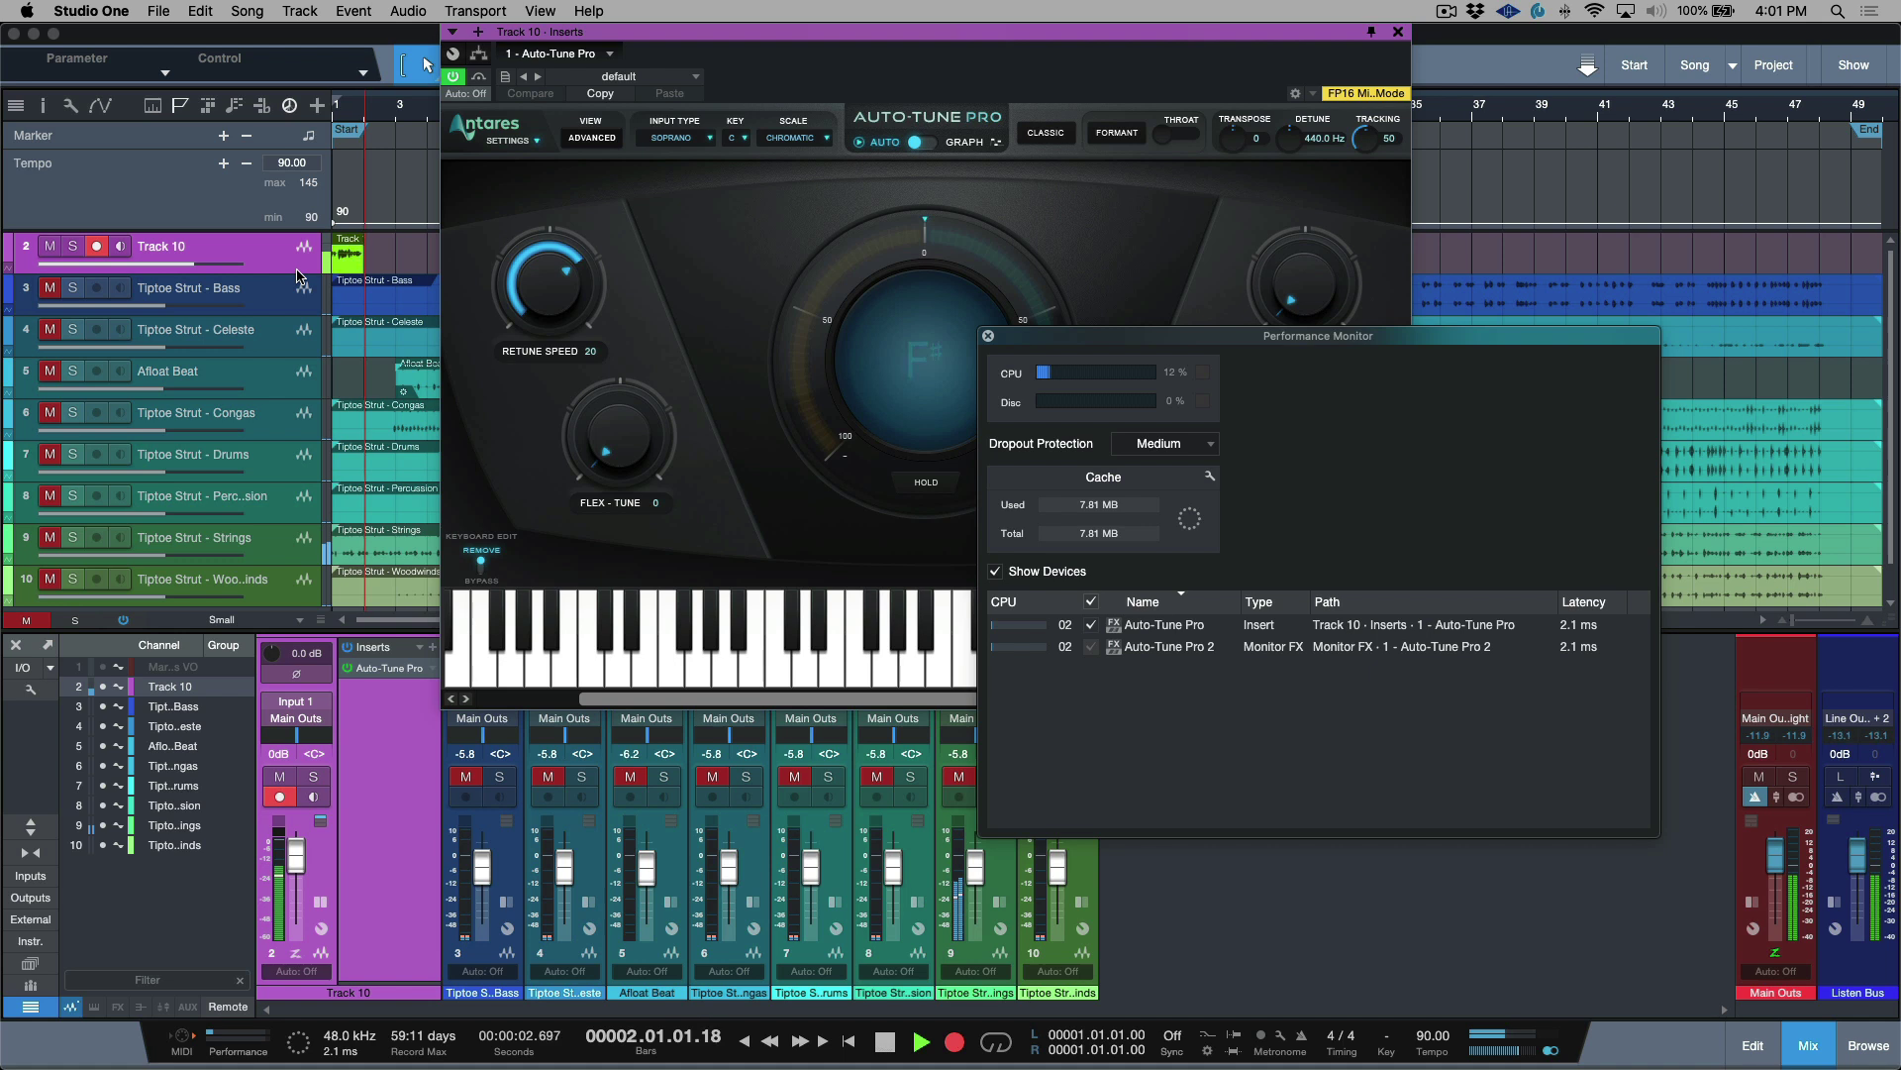
{"action": "left_click_drag", "start_coordinate": [296, 276], "coordinate": [308, 435]}
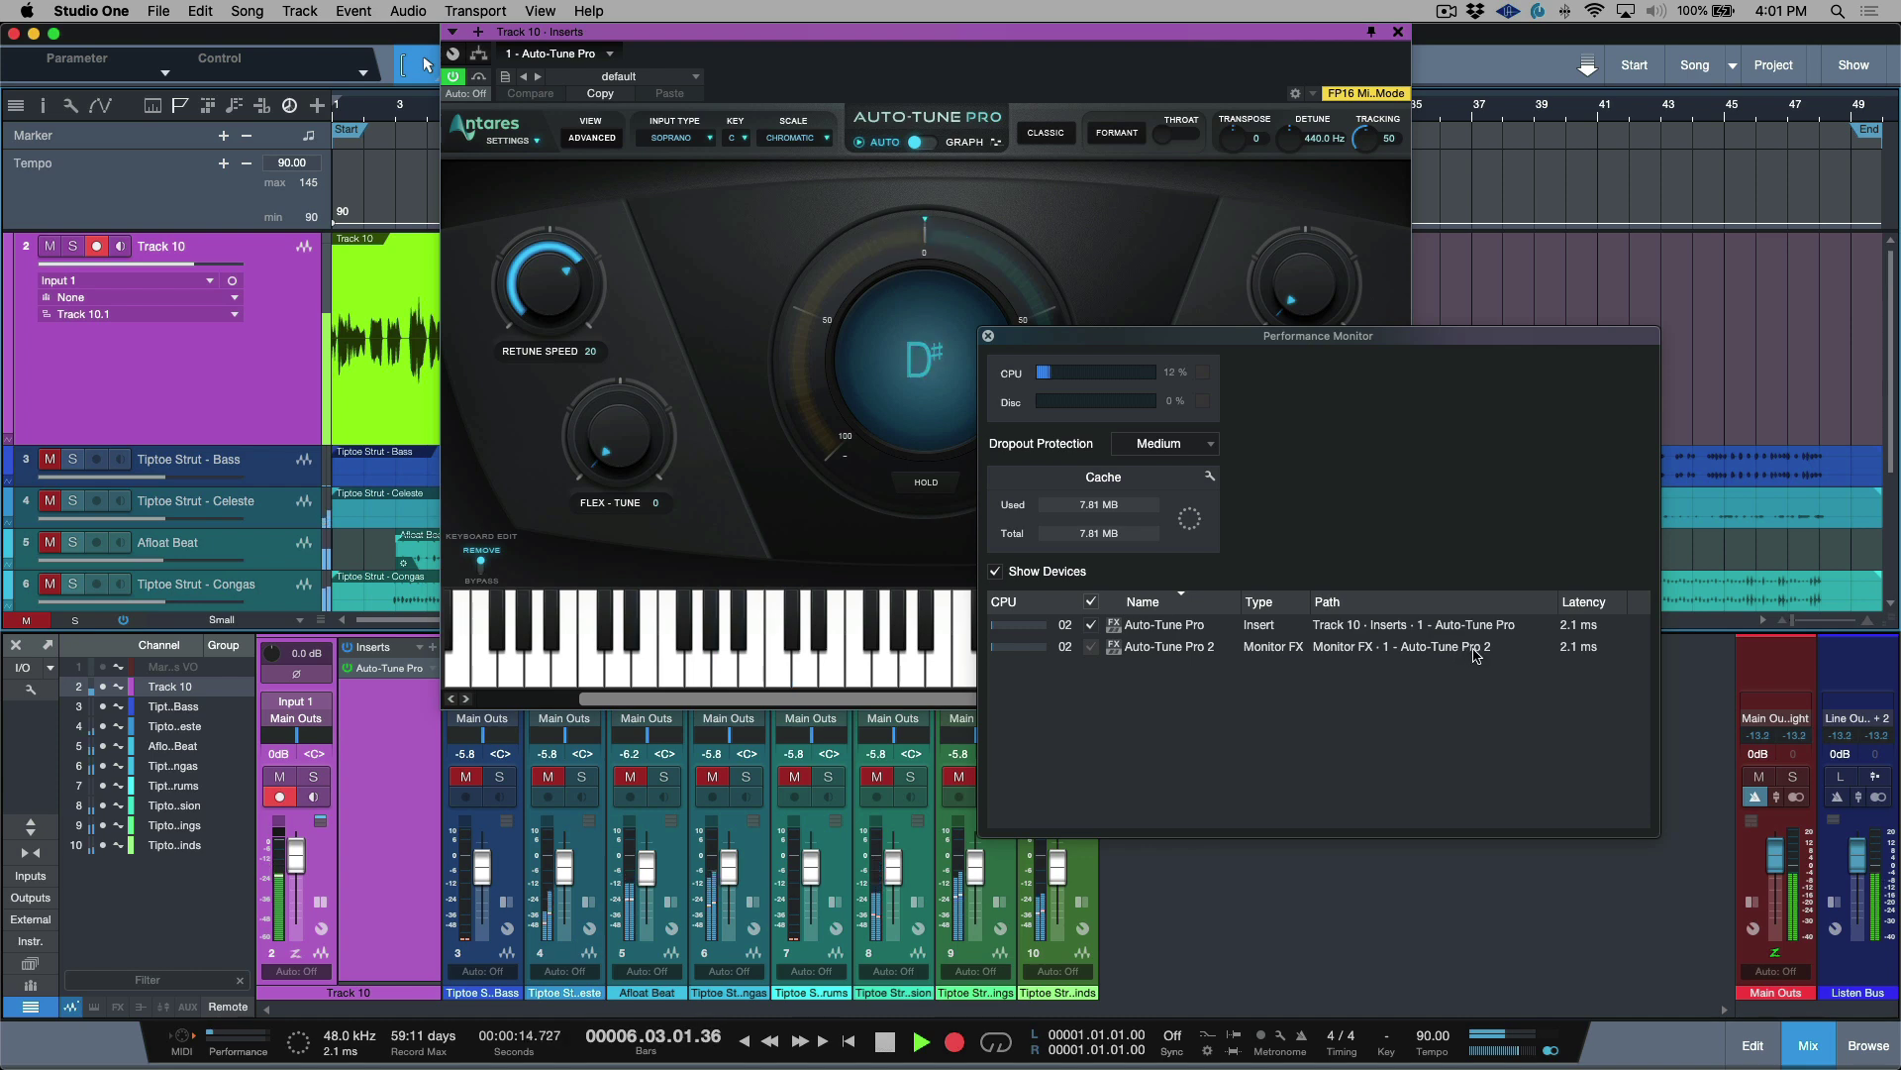
{"action": "key", "text": "space"}
{"action": "key", "text": "space"}
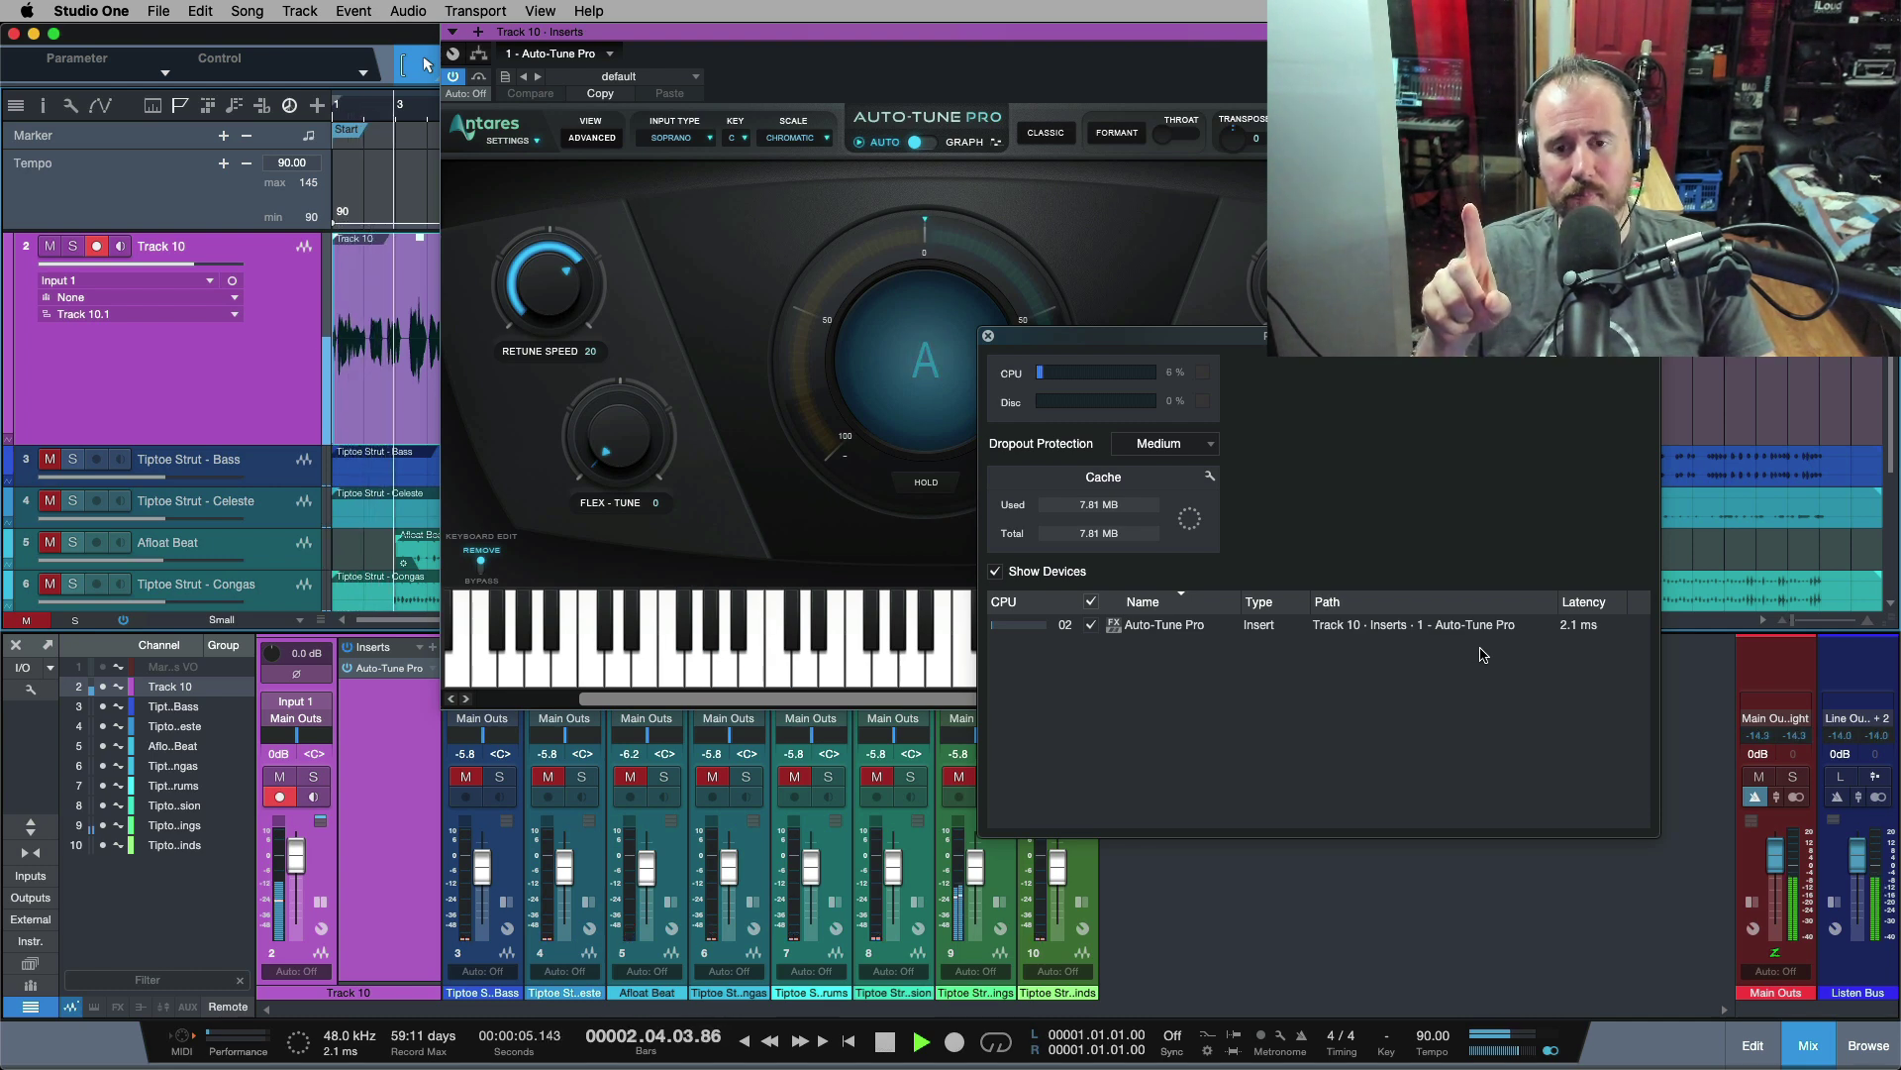
{"action": "key", "text": "space"}
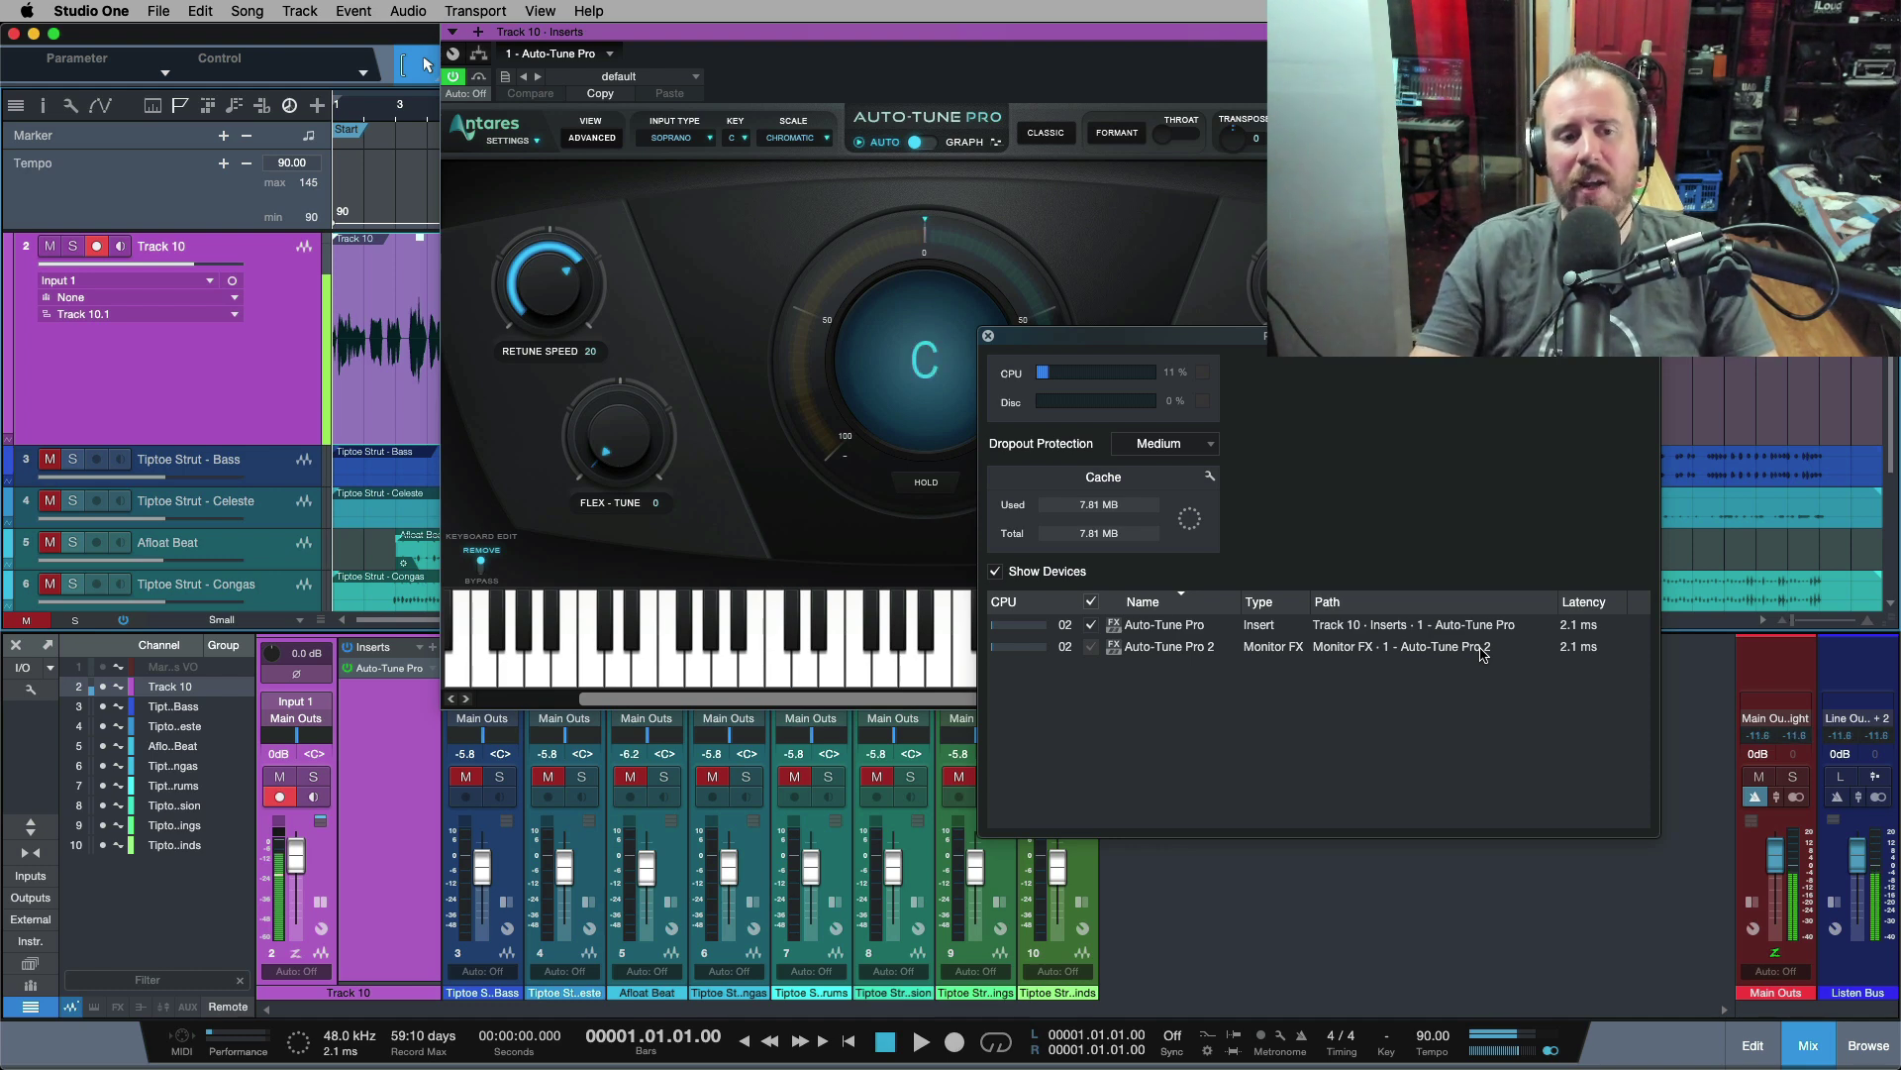
Turn off Track 10's record arm, leaving one Auto-Tune Pro instance in the monitor
{"action": "left_click", "coordinate": [95, 247]}
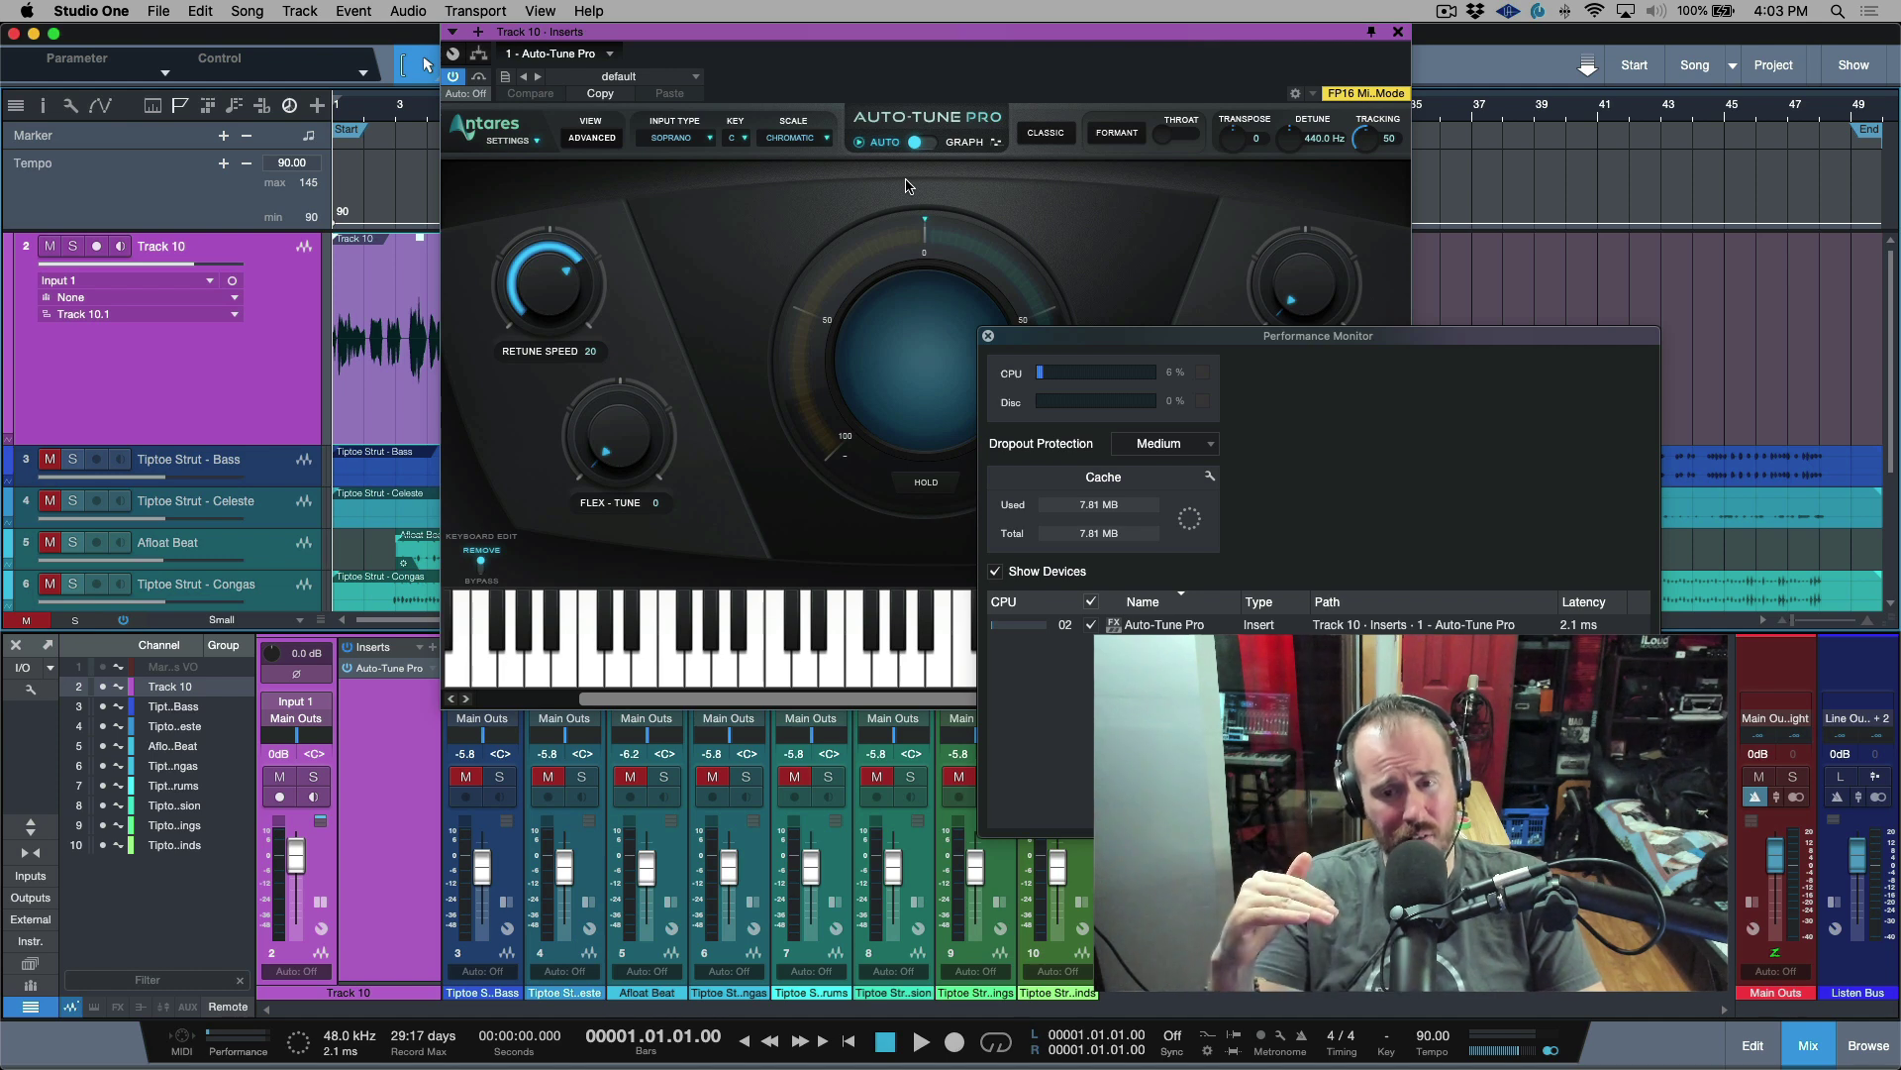
Close the Performance Monitor and remove the Auto-Tune Pro insert from Track 10
{"action": "left_click", "coordinate": [989, 337]}
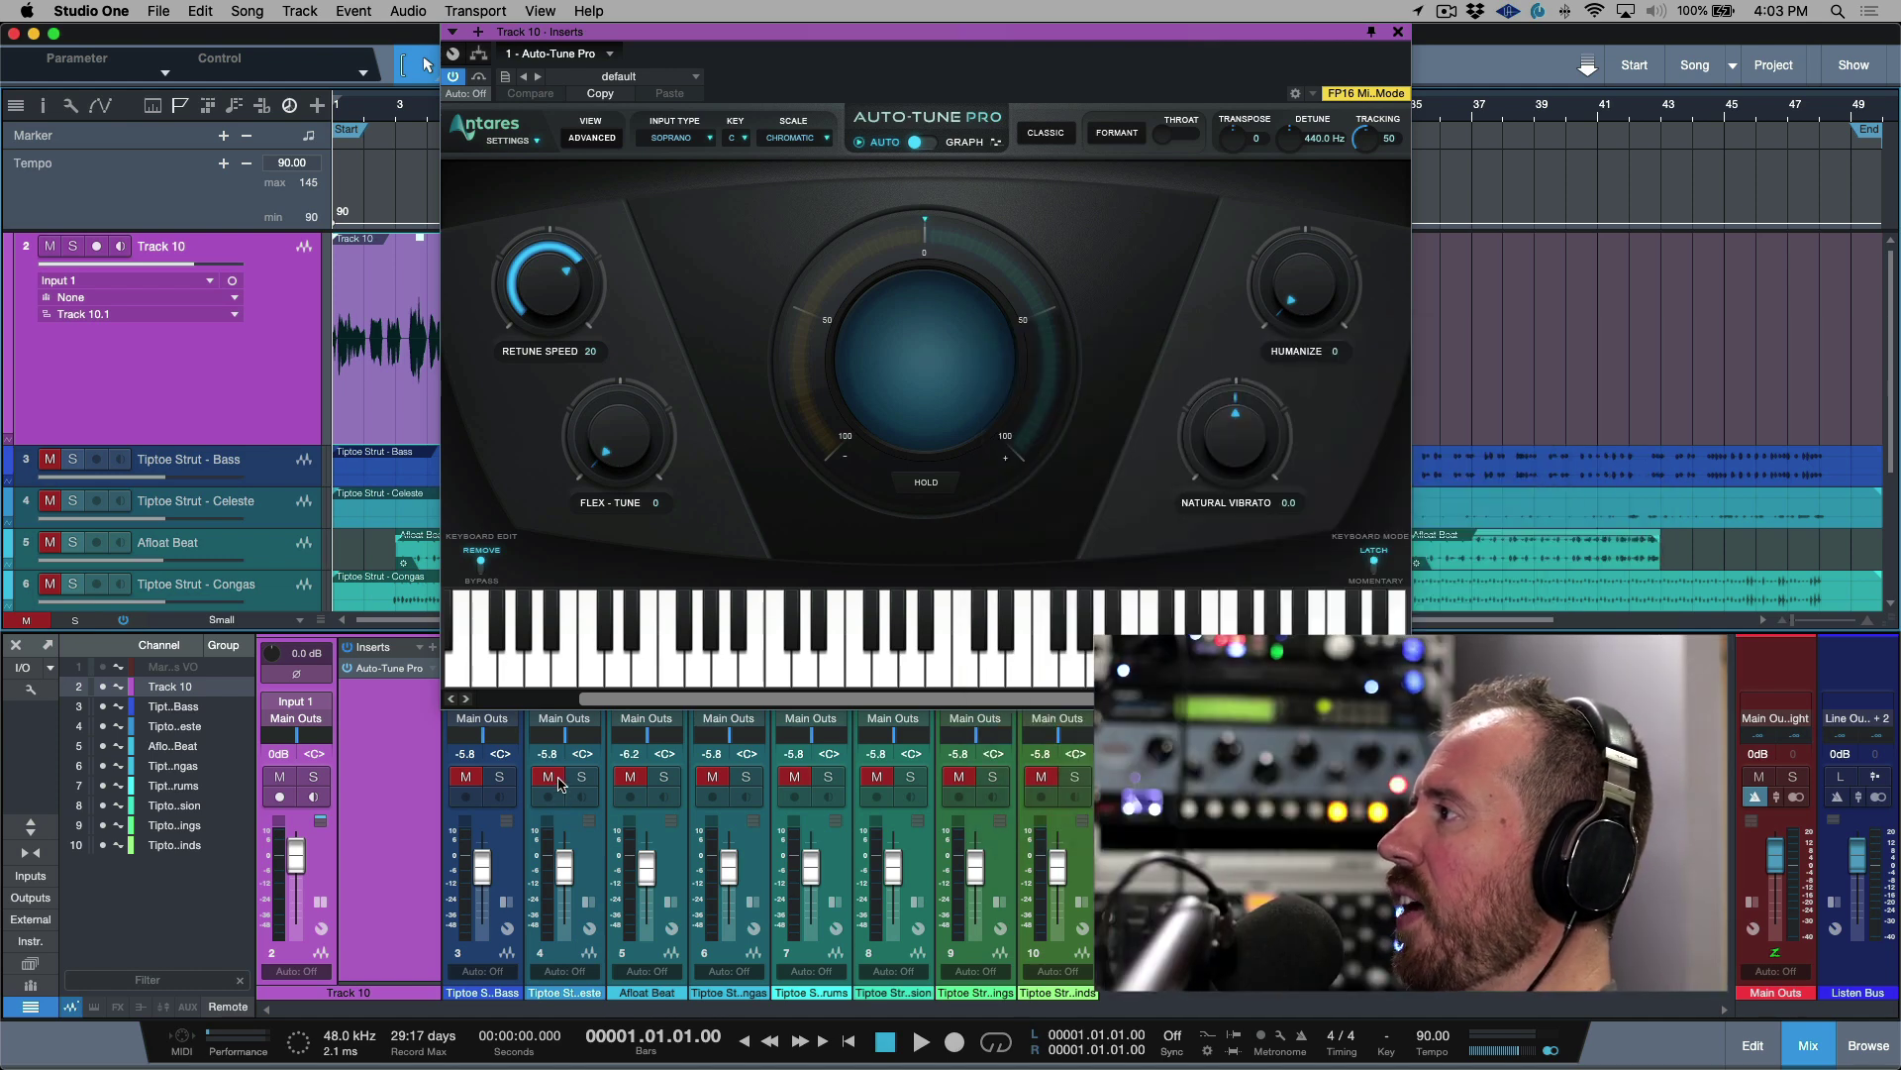
{"action": "left_click", "coordinate": [433, 669]}
{"action": "left_click", "coordinate": [480, 876]}
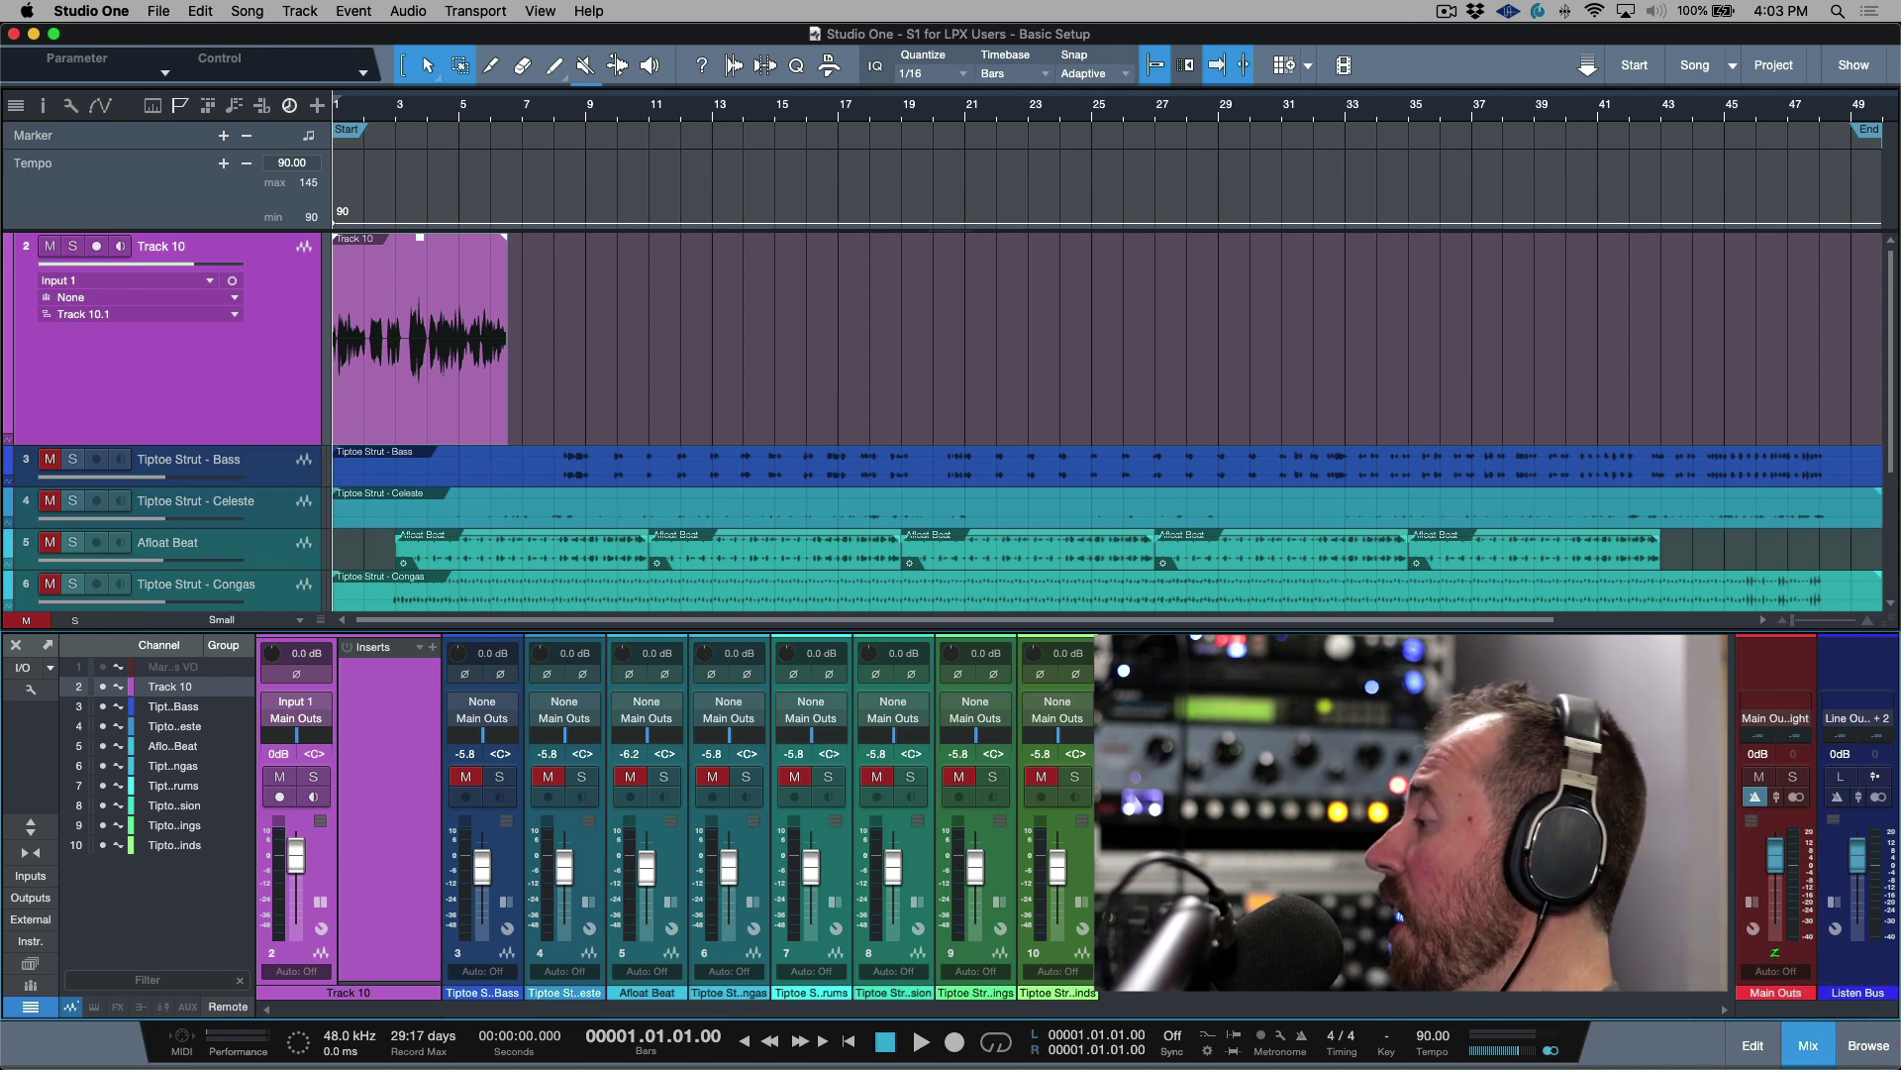
Set Dropout Protection to High in Preferences' Processing settings, then return to Audio Device
{"action": "key", "text": "super+comma"}
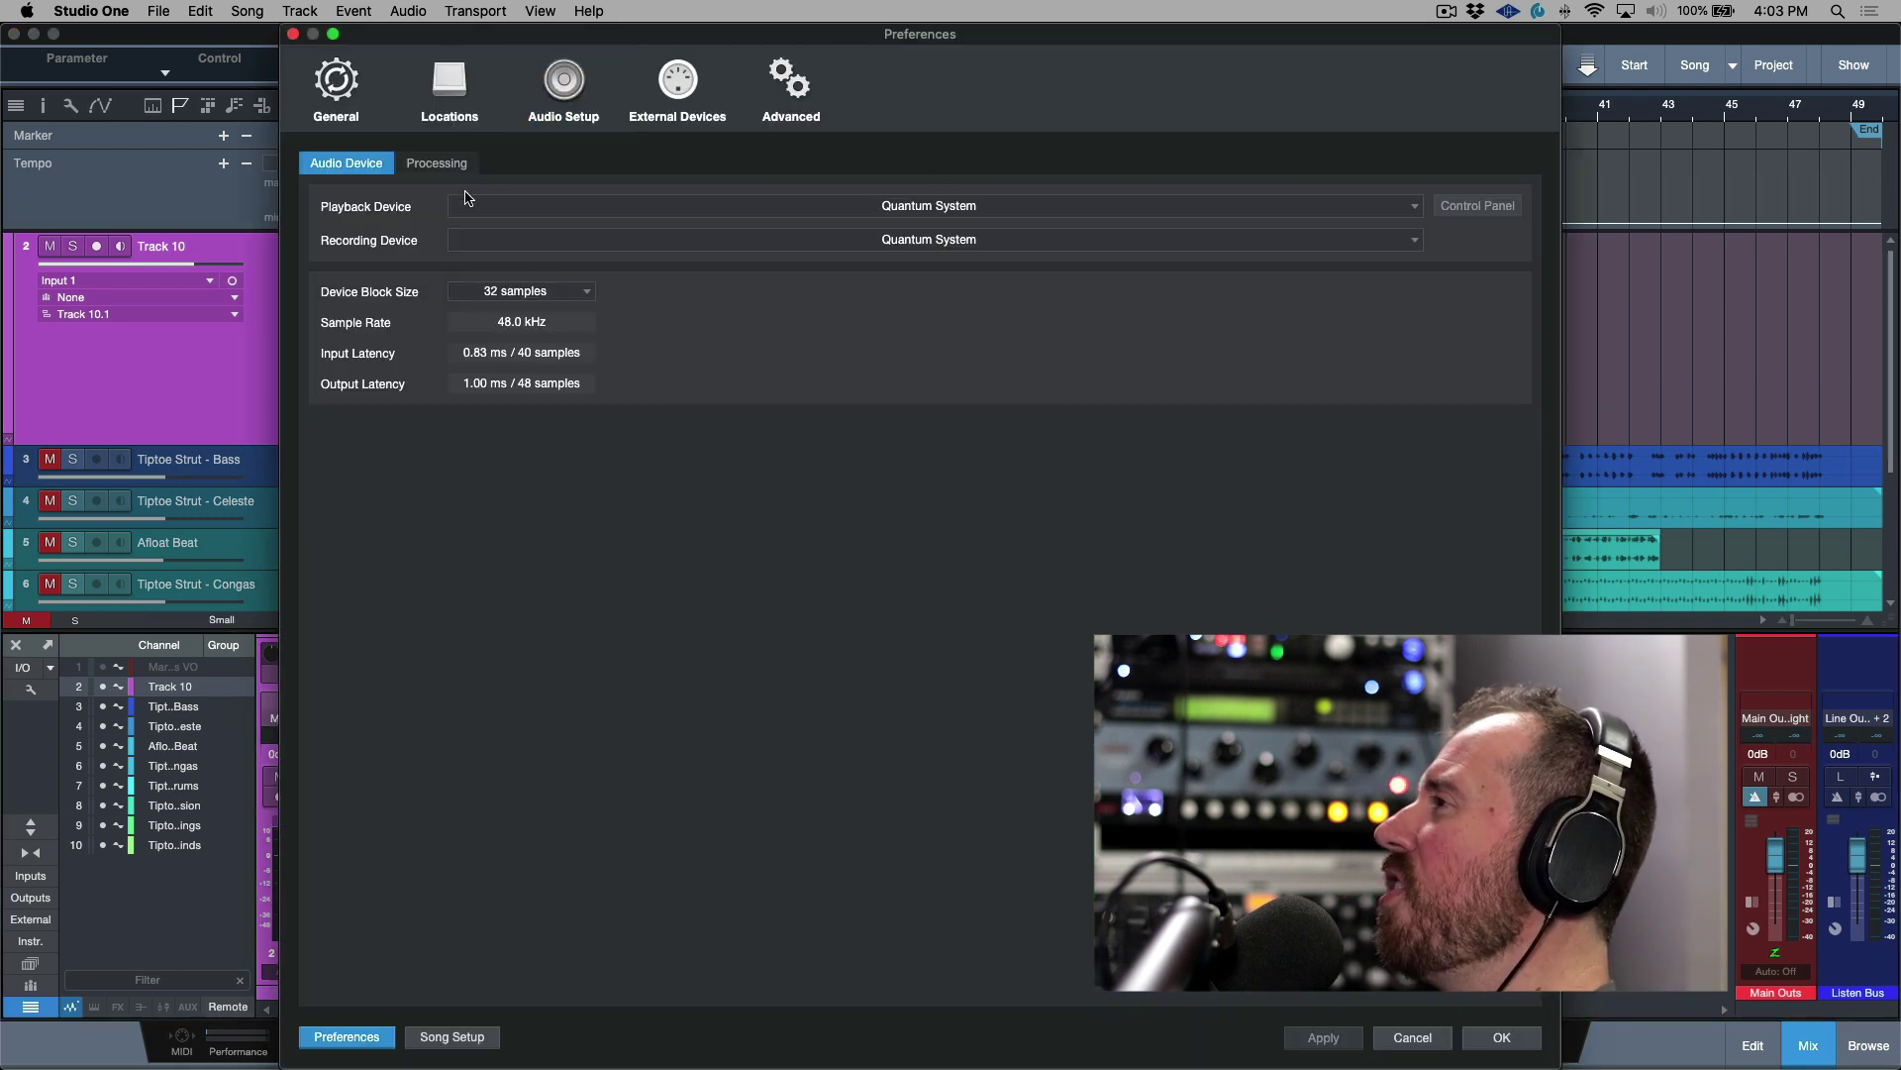
{"action": "left_click", "coordinate": [448, 166]}
{"action": "left_click", "coordinate": [515, 206]}
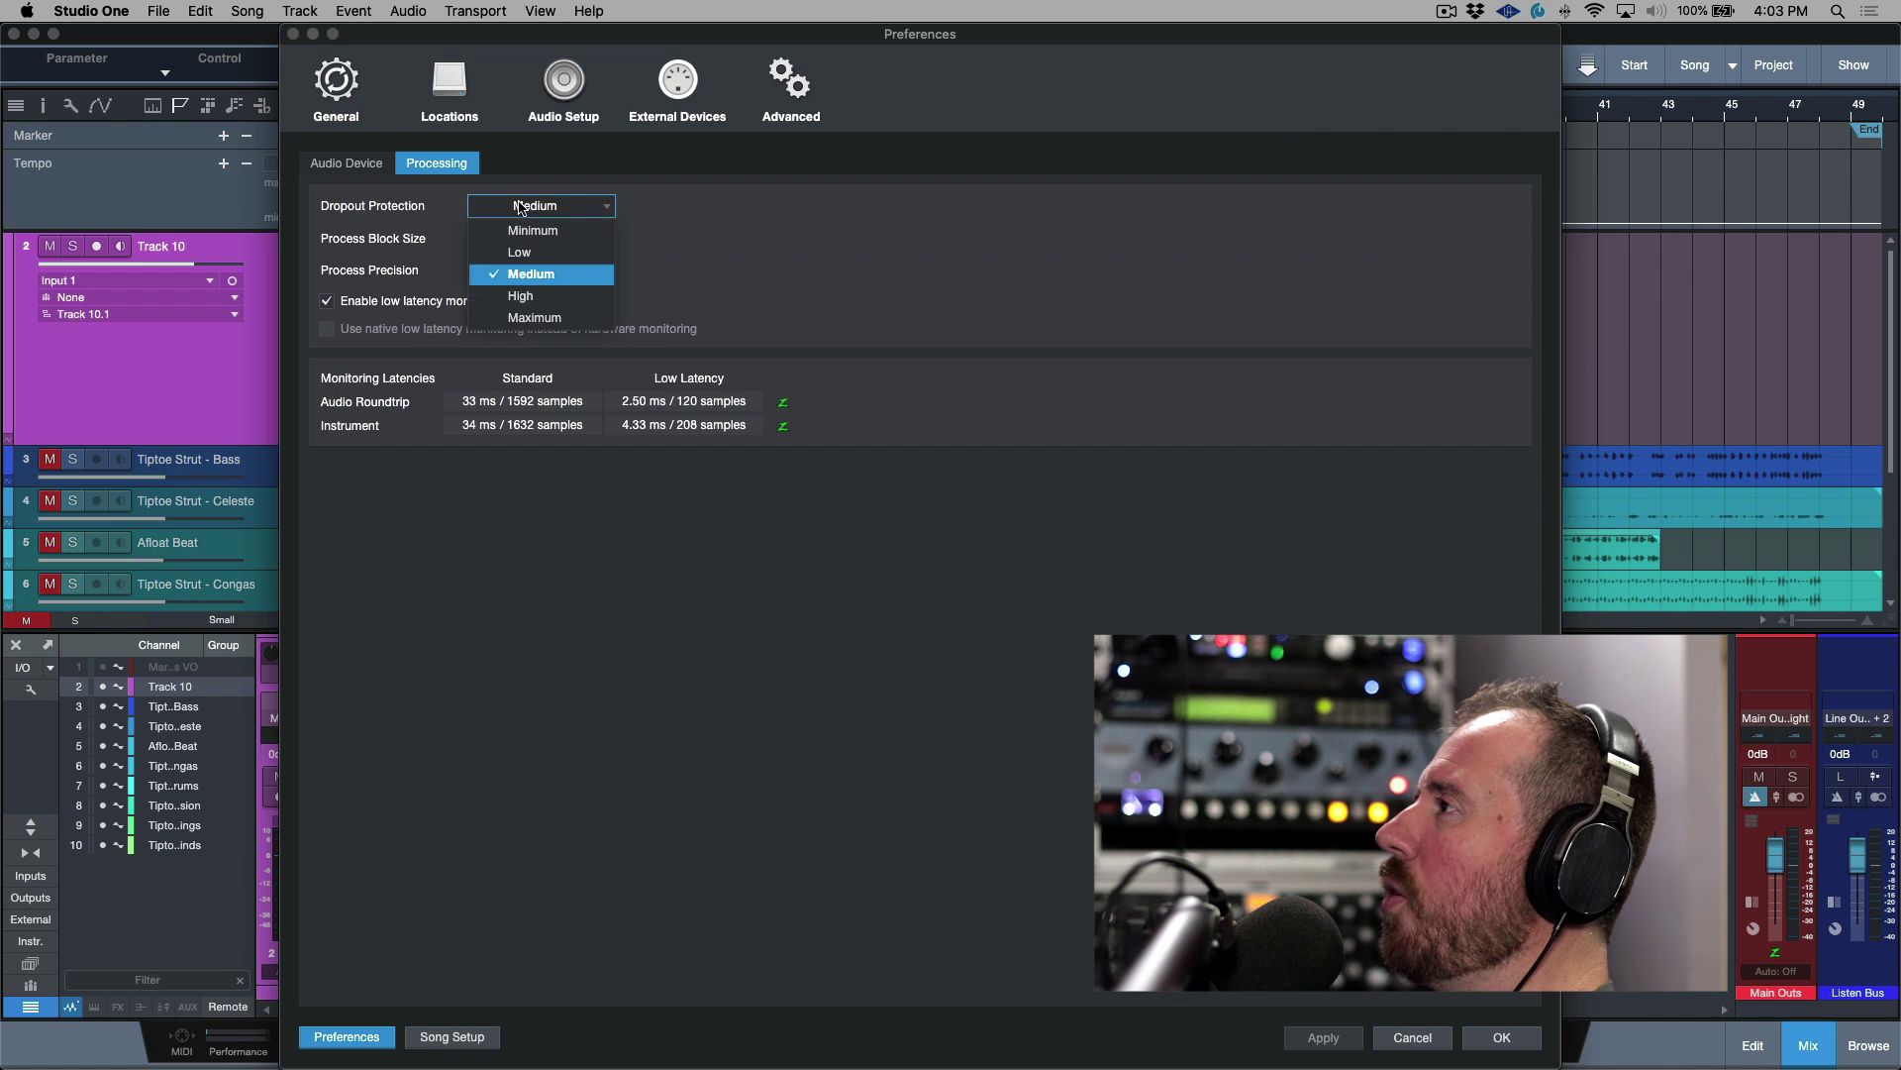
{"action": "left_click", "coordinate": [522, 297]}
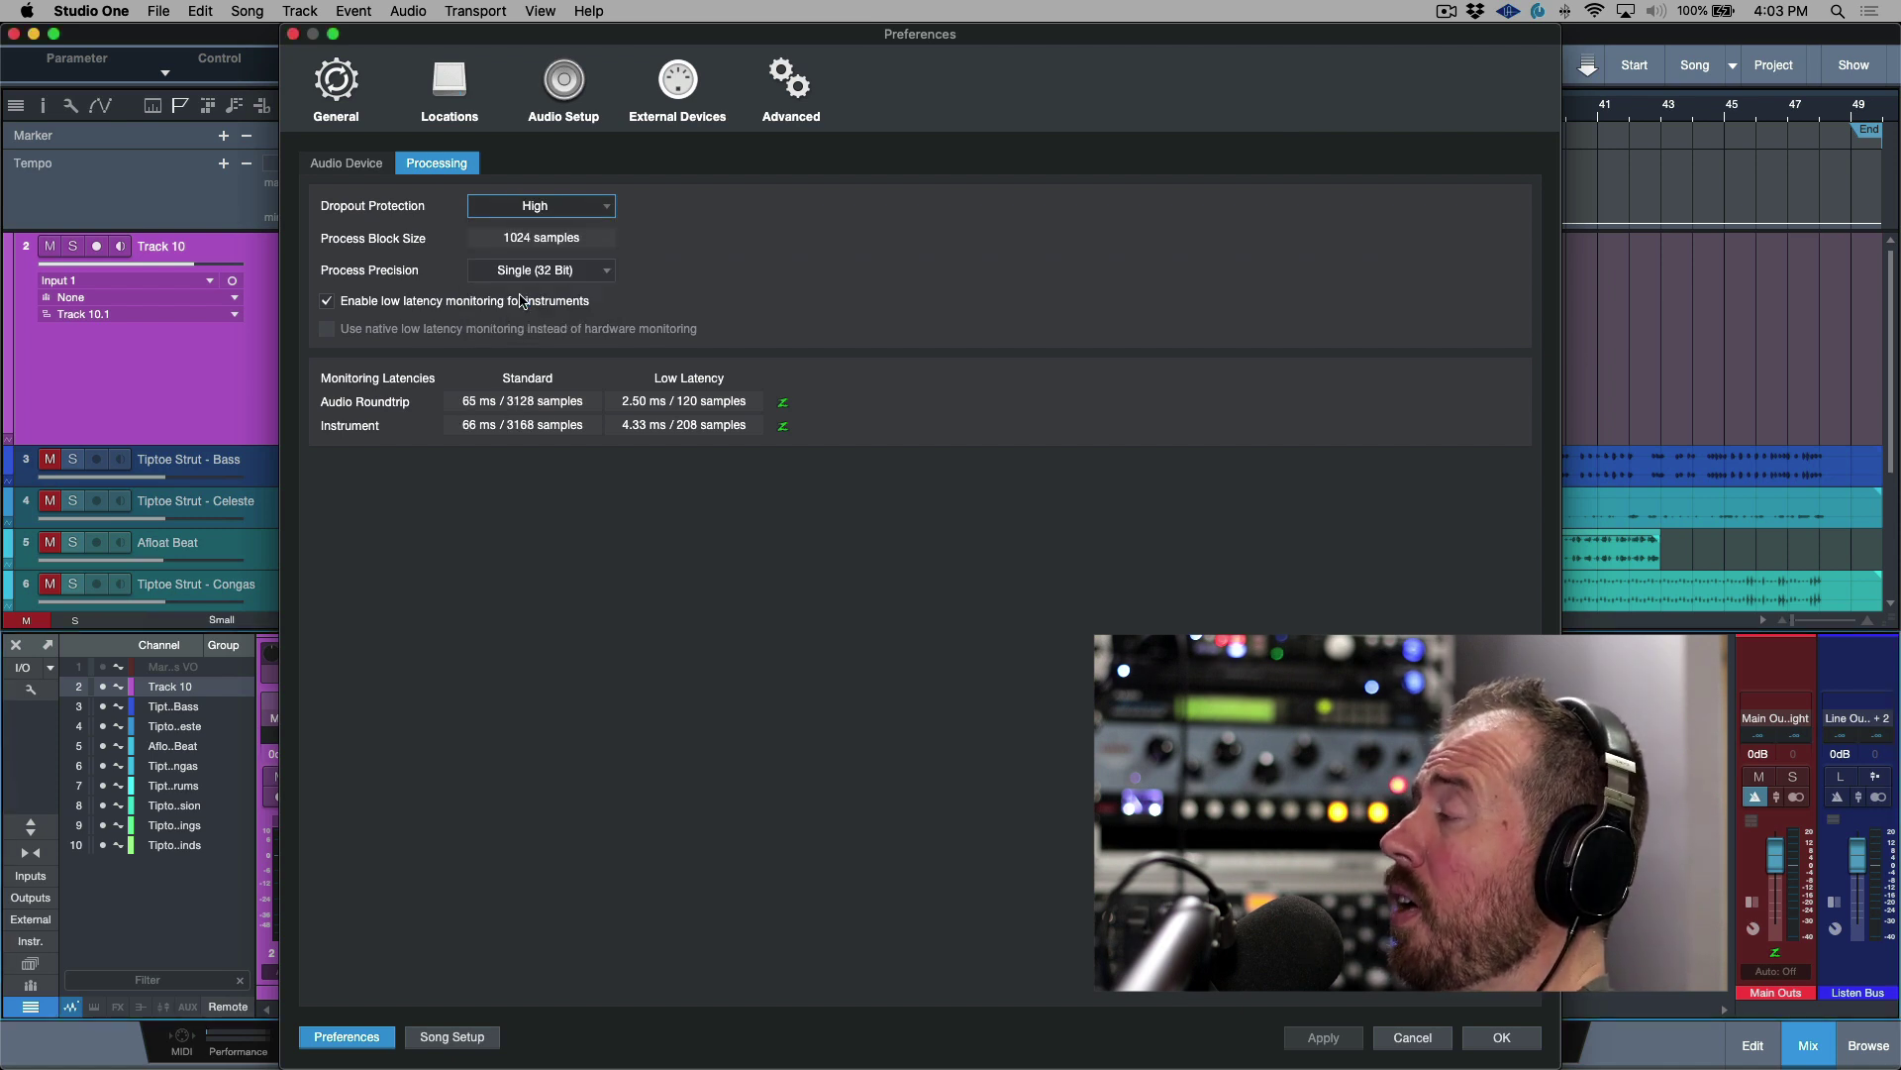
{"action": "left_click", "coordinate": [345, 164]}
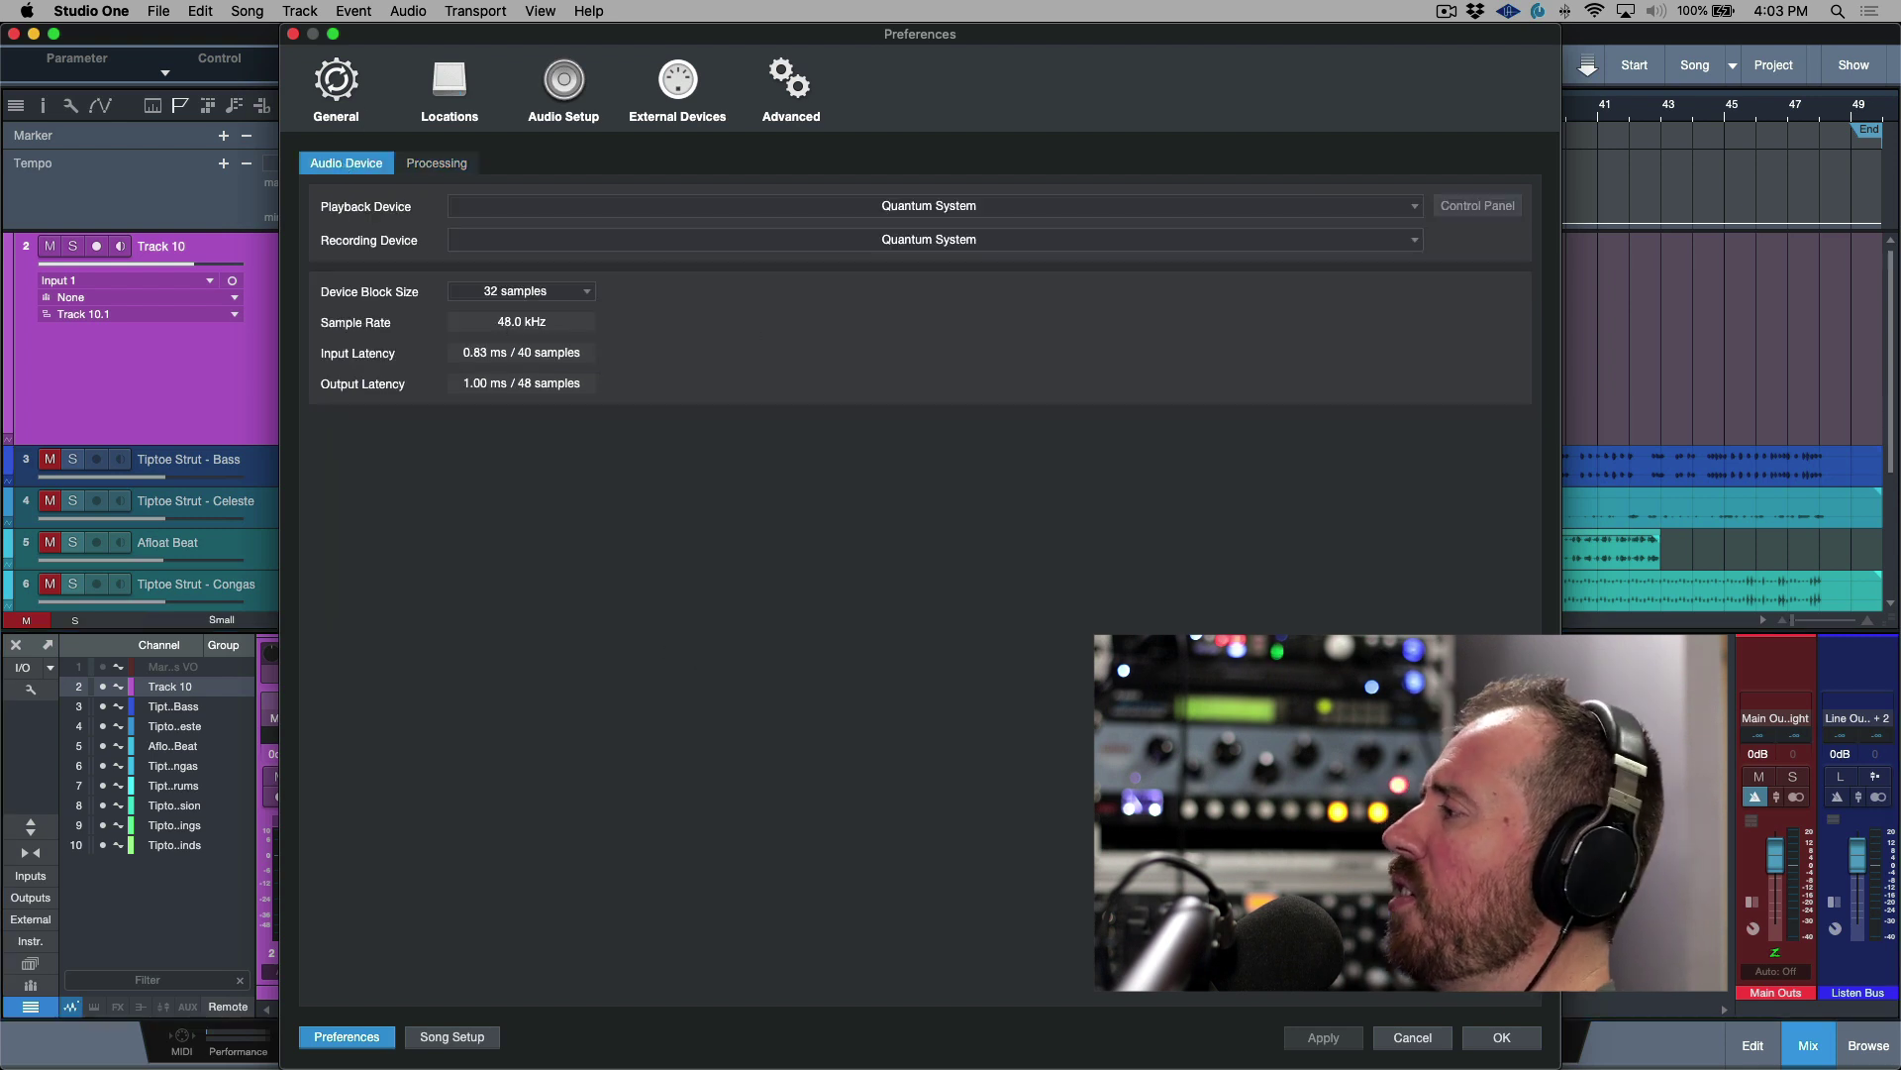
{"action": "left_click", "coordinate": [1505, 1037]}
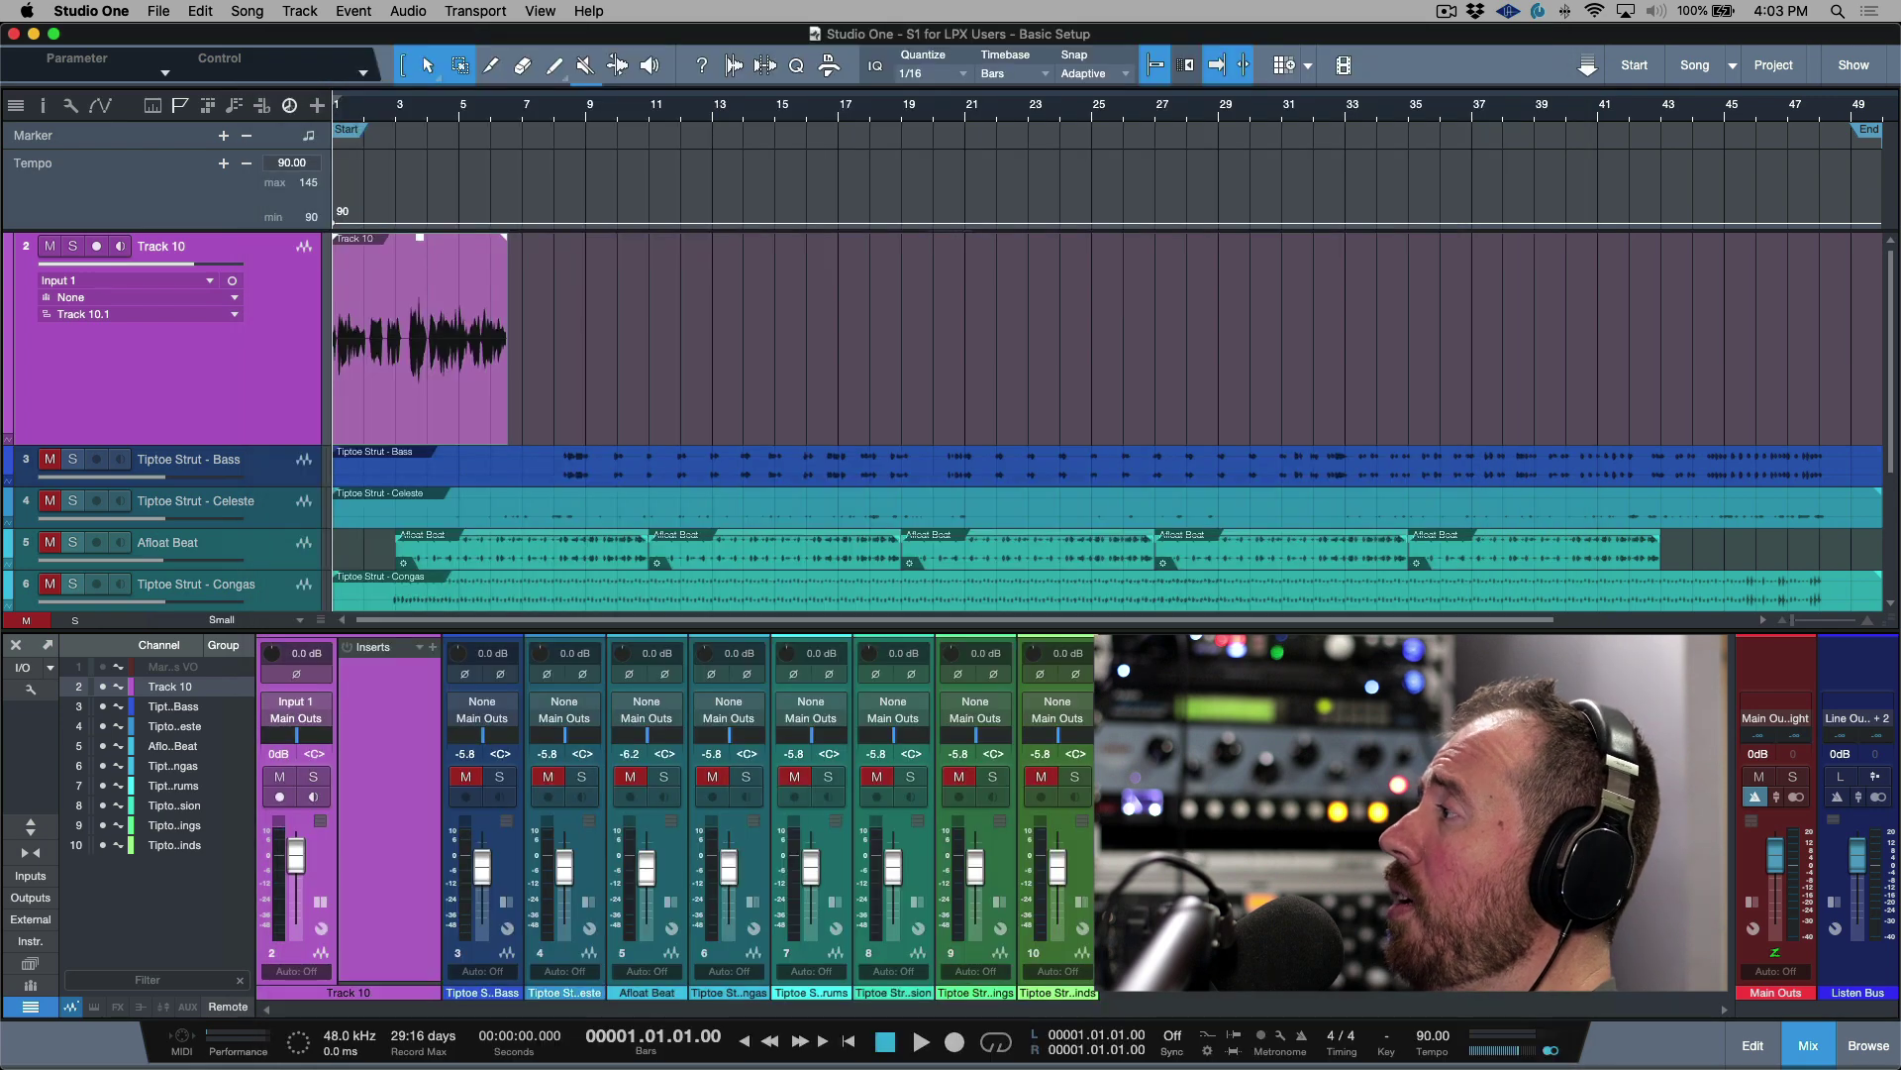